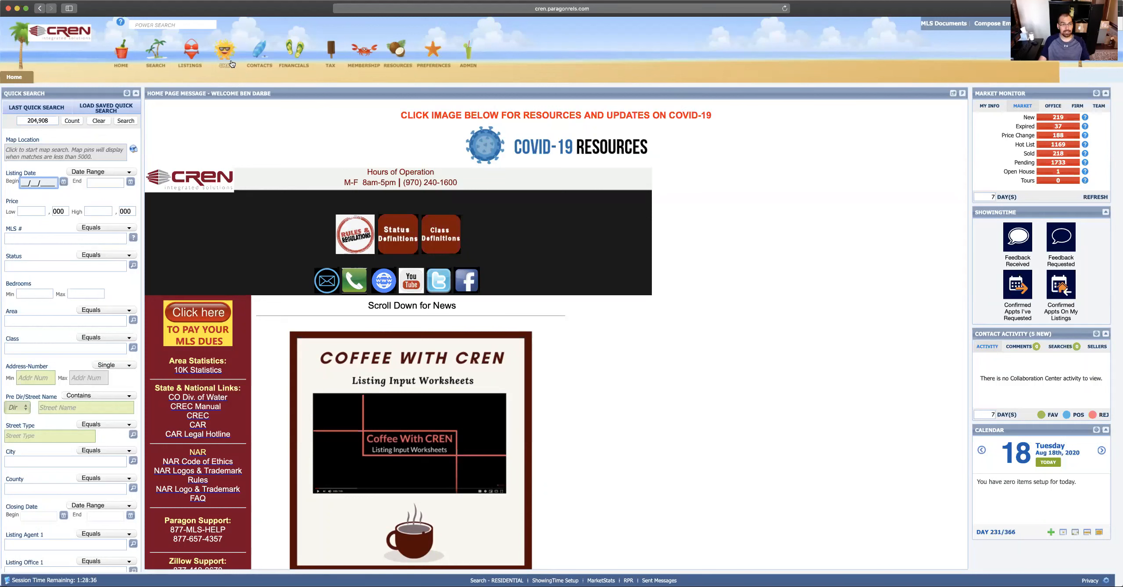
# Step: Create a new CMA presentation and expand Step 1: Subject Property, ready to name it
pyautogui.click(227, 56)
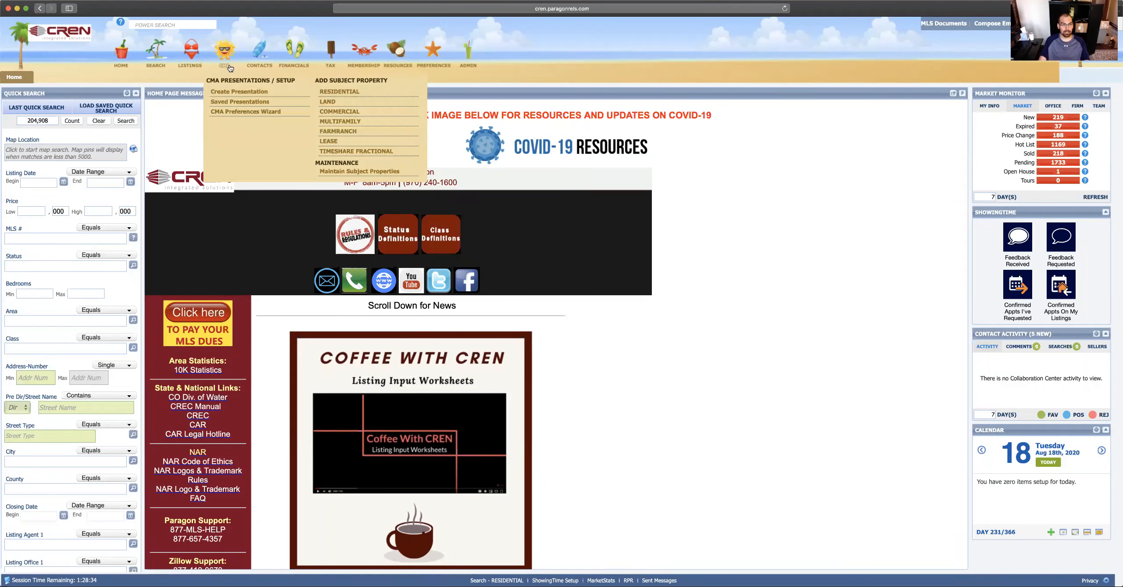
pyautogui.click(246, 92)
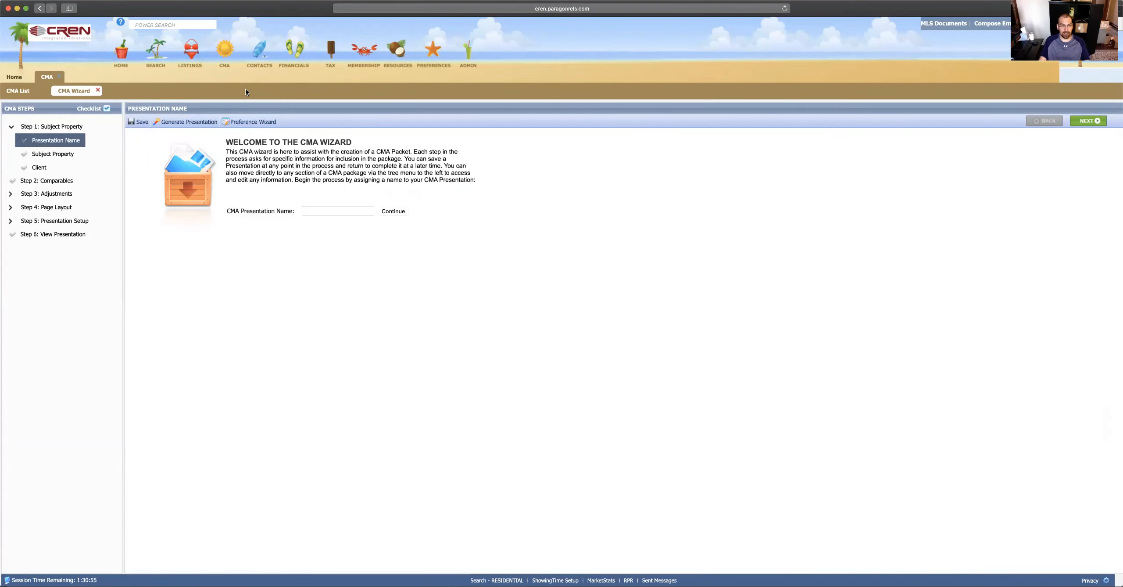
pyautogui.click(14, 130)
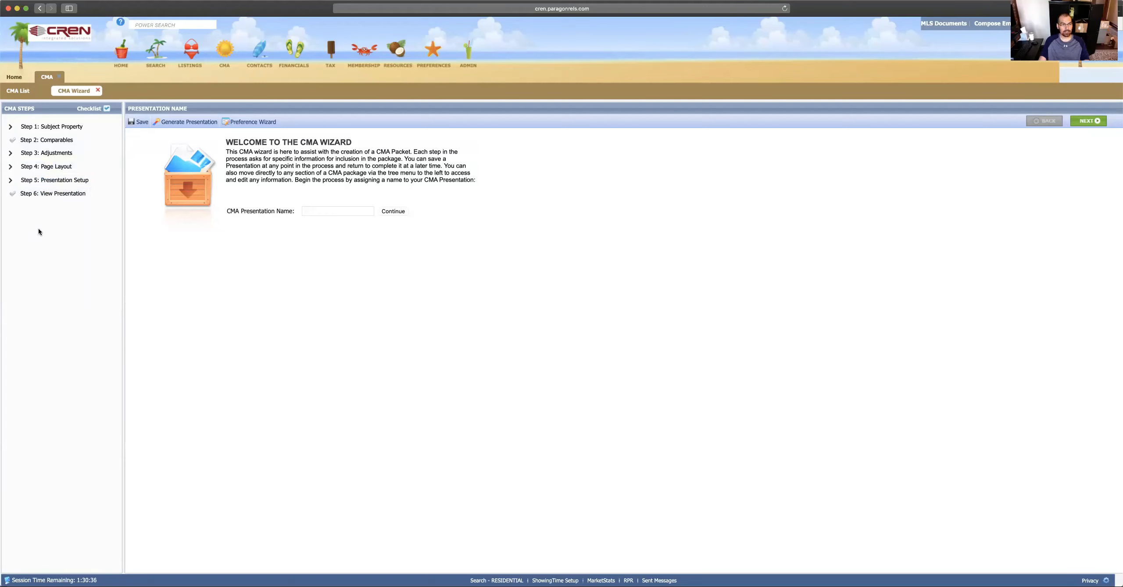
pyautogui.click(56, 127)
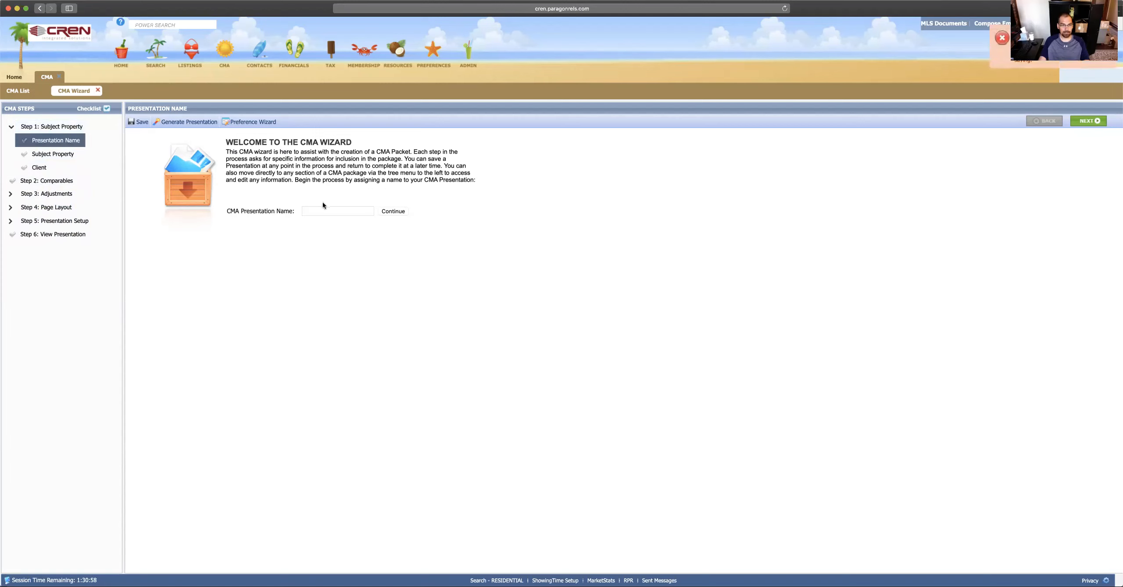
pyautogui.click(317, 214)
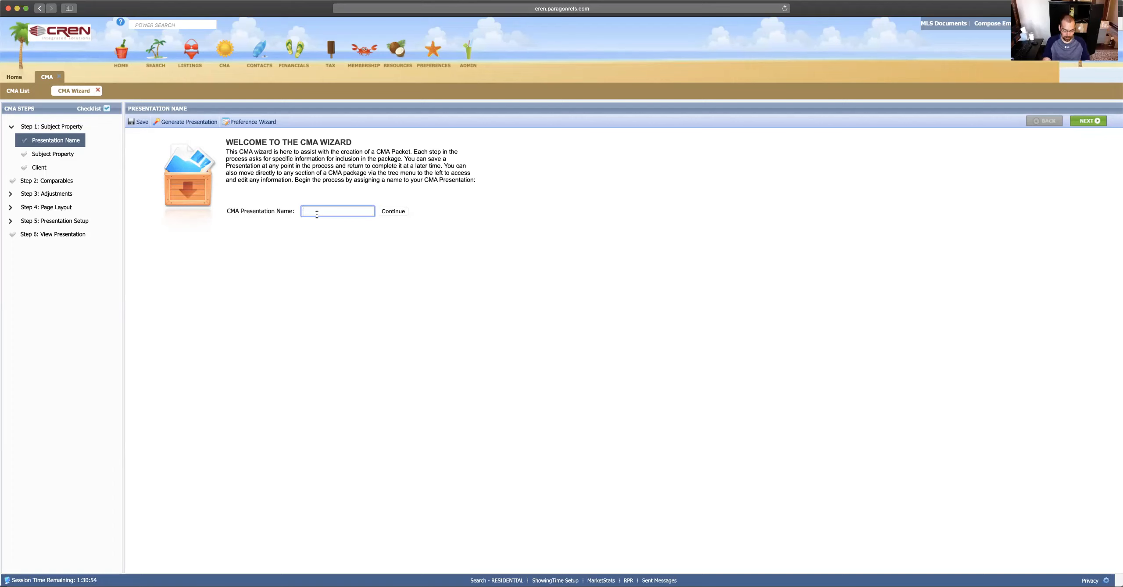
# Step: Name the CMA presentation 'Awesome CMA Webinar' and continue to the Subject Property page
pyautogui.write('Awesome CMA Webinar')
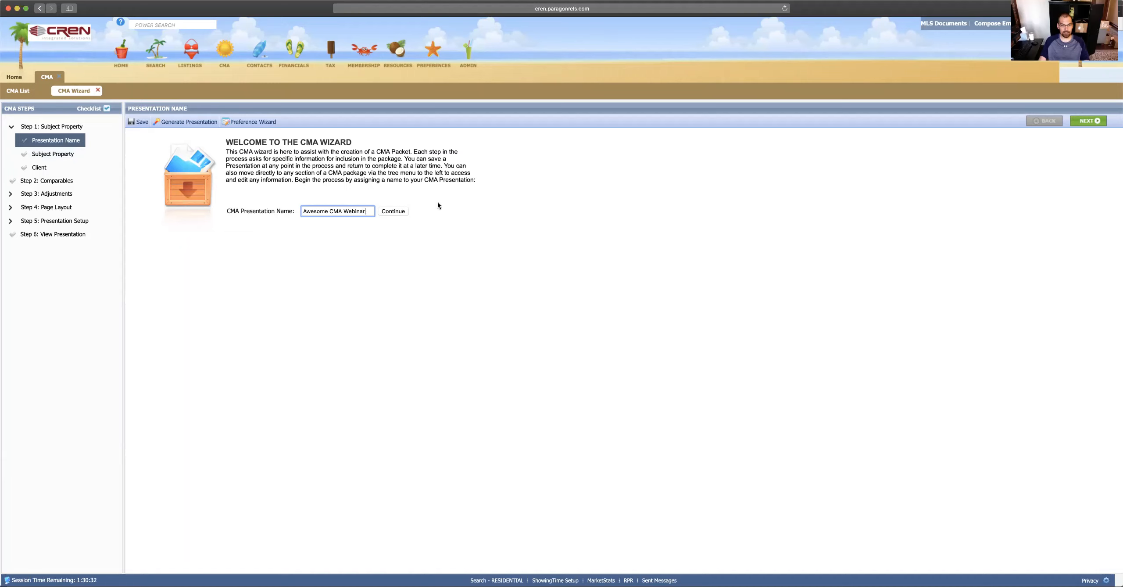
pyautogui.click(400, 213)
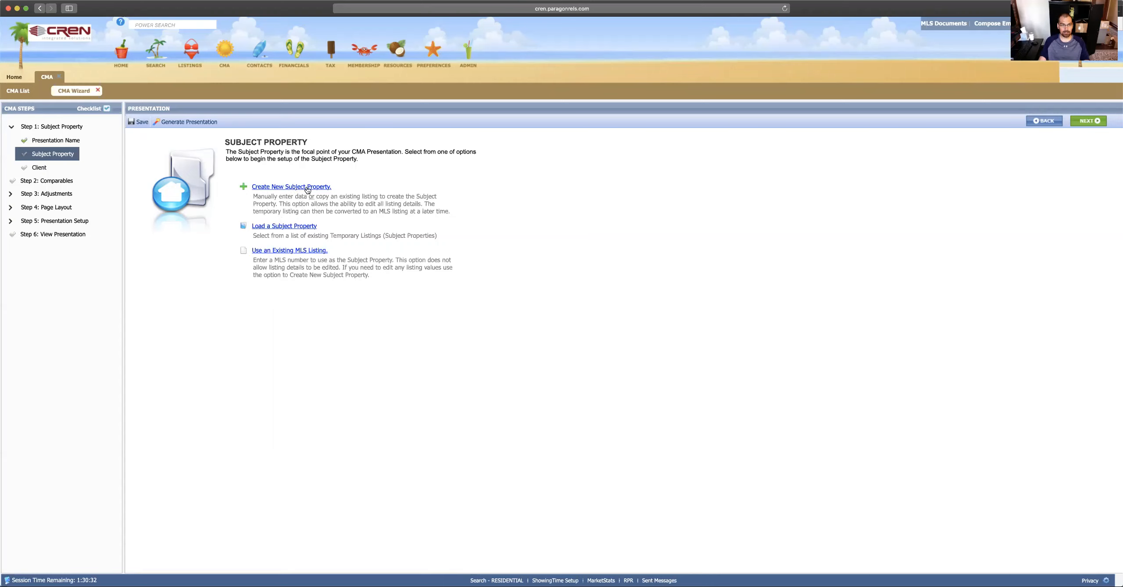
# Step: Create a new subject property with RESIDENTIAL as the property class
pyautogui.click(291, 187)
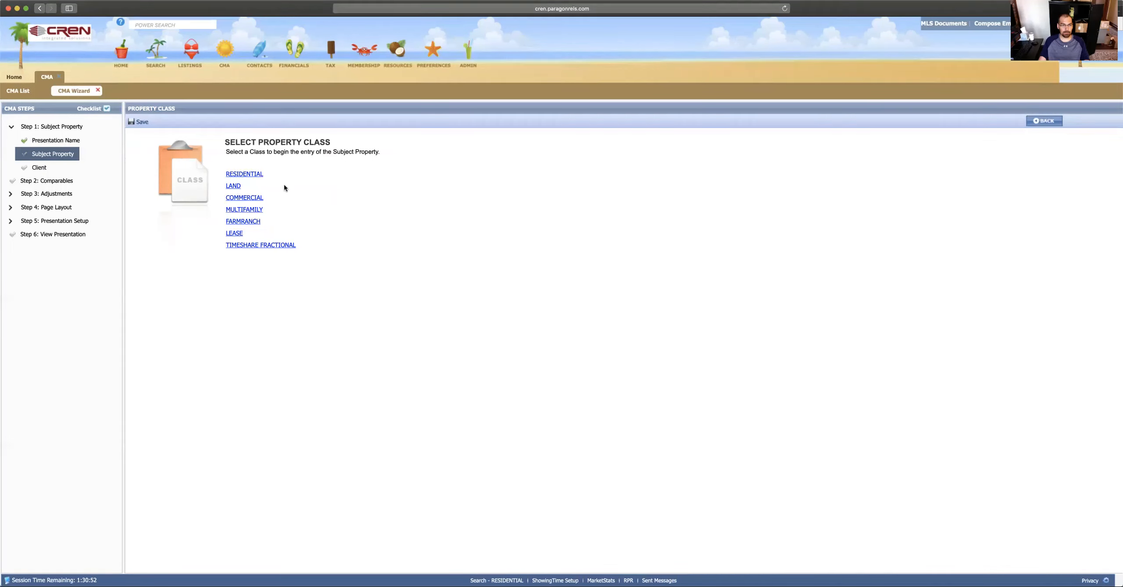
pyautogui.click(251, 174)
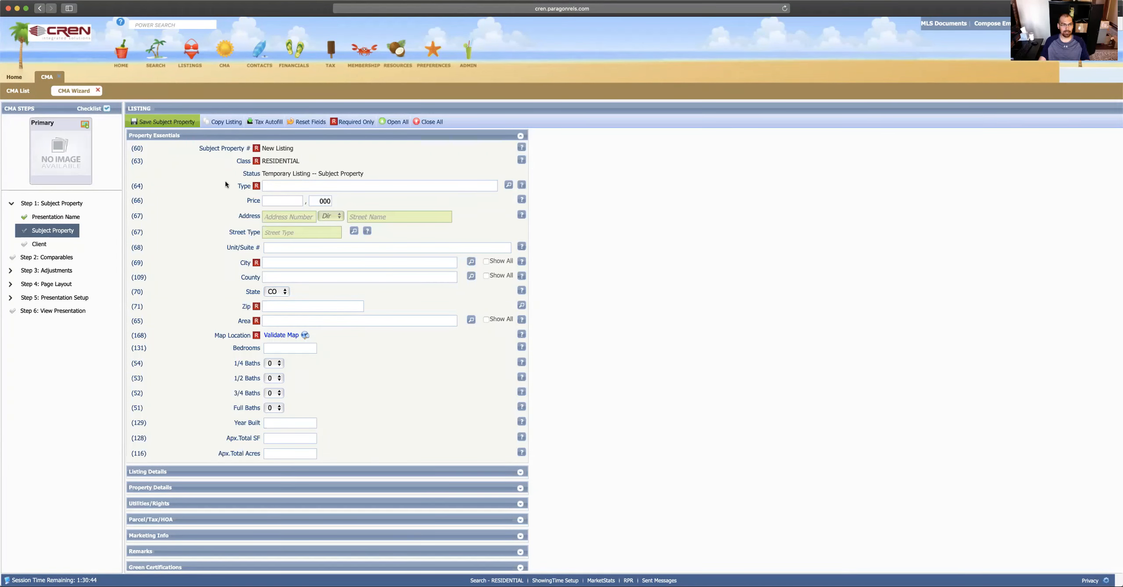
# Step: Choose Montrose - Realist as the Tax Autofill data source
pyautogui.click(270, 123)
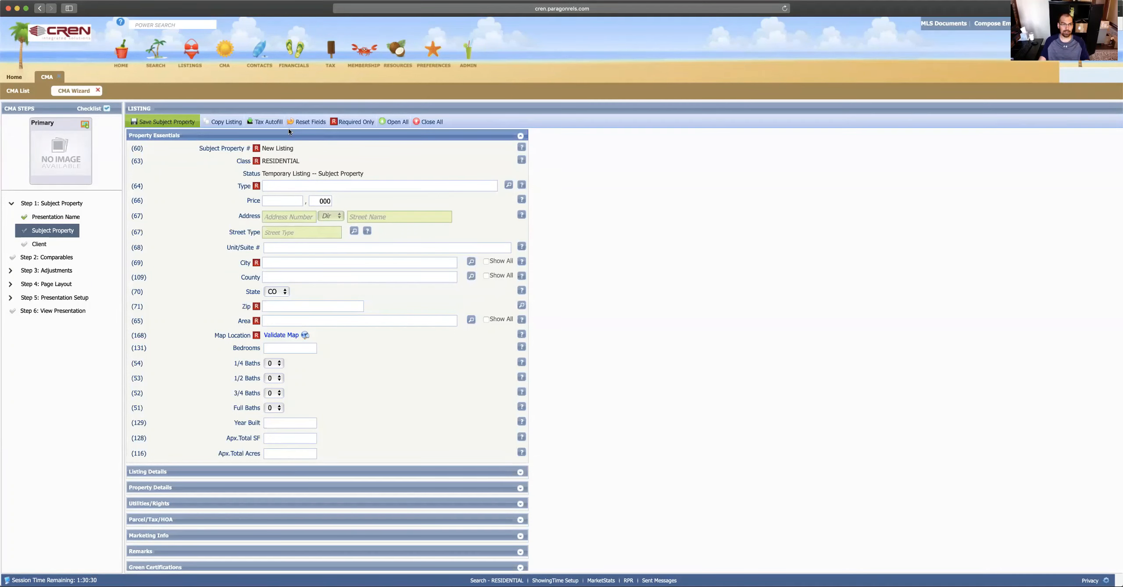
pyautogui.click(267, 122)
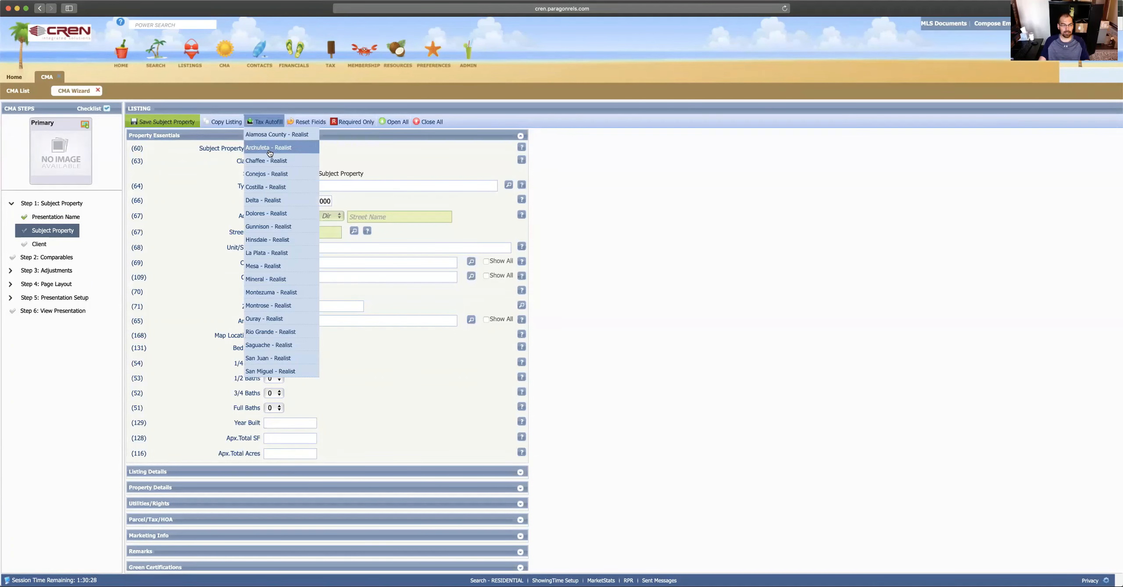
pyautogui.click(267, 306)
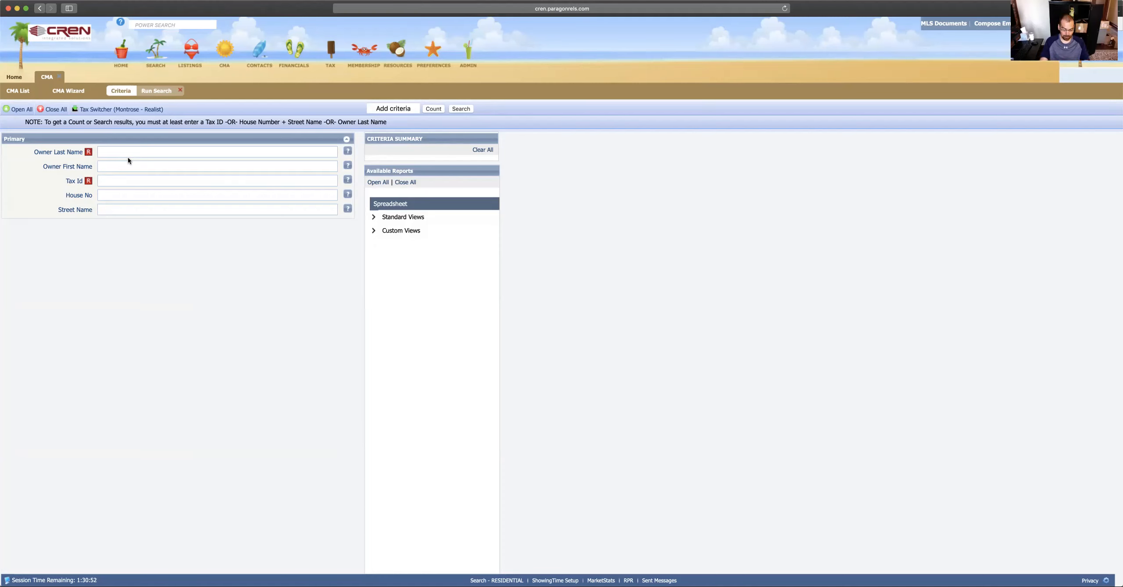
# Step: Search Montrose tax records by the owner's last name, replacing the first name tried
pyautogui.write('smith')
pyautogui.click(145, 168)
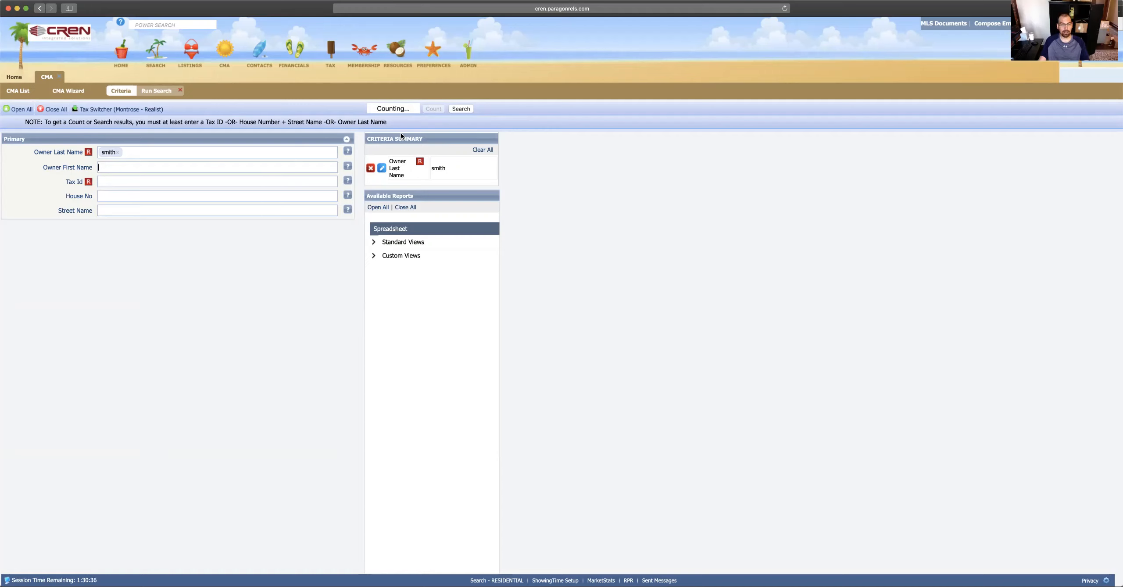
pyautogui.rightClick(117, 196)
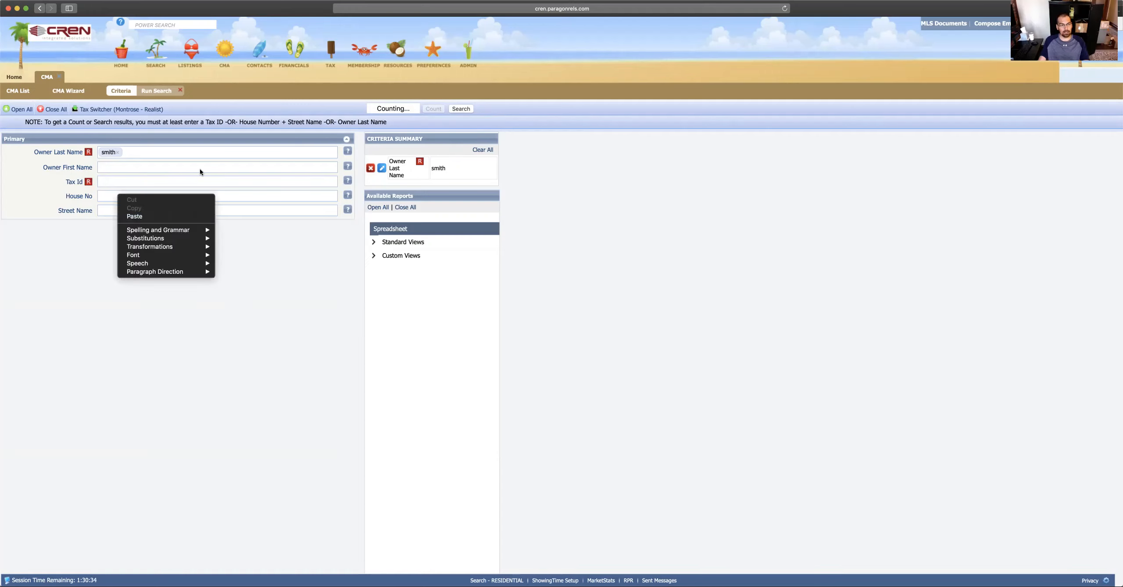
pyautogui.click(169, 163)
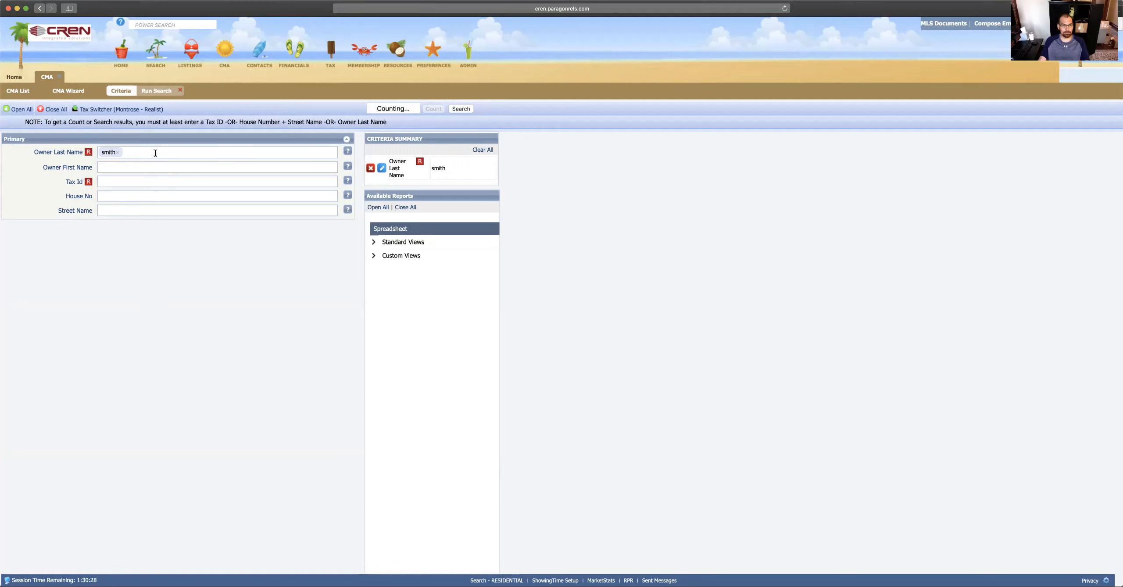
pyautogui.press('BackSpace')
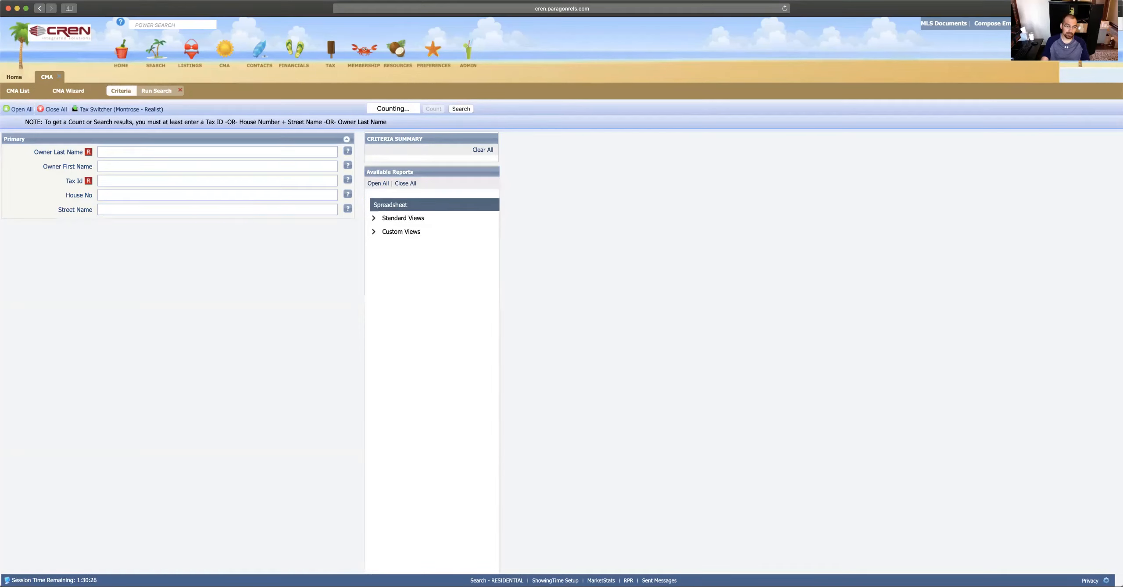
pyautogui.press('Return')
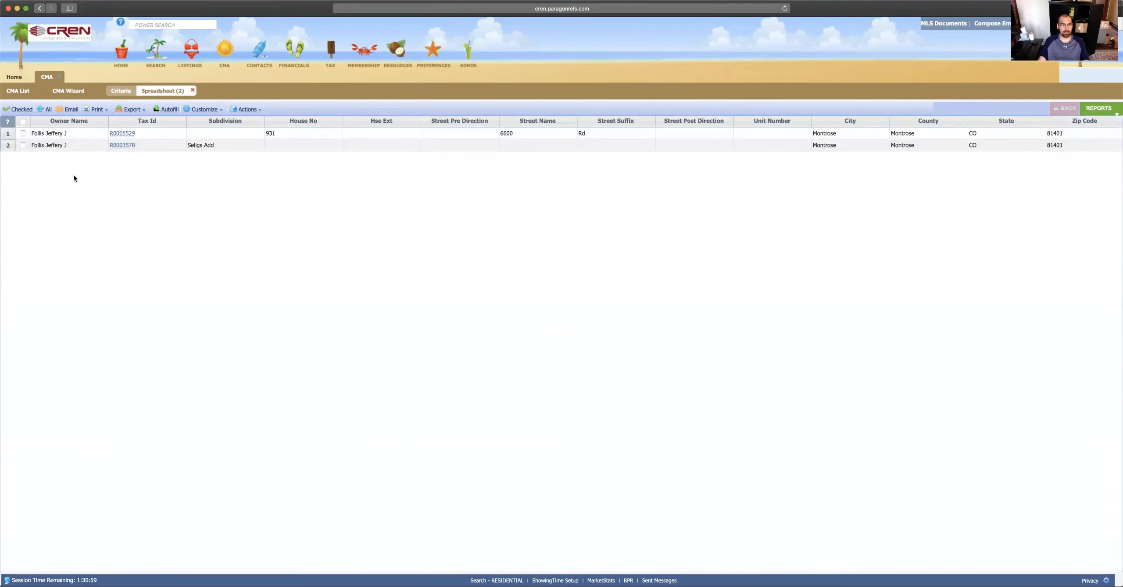
# Step: Autofill the form from parcel 1: Montrose, 3 bedrooms, built 1939, 1096 sq ft, 5.500 acres
pyautogui.click(23, 132)
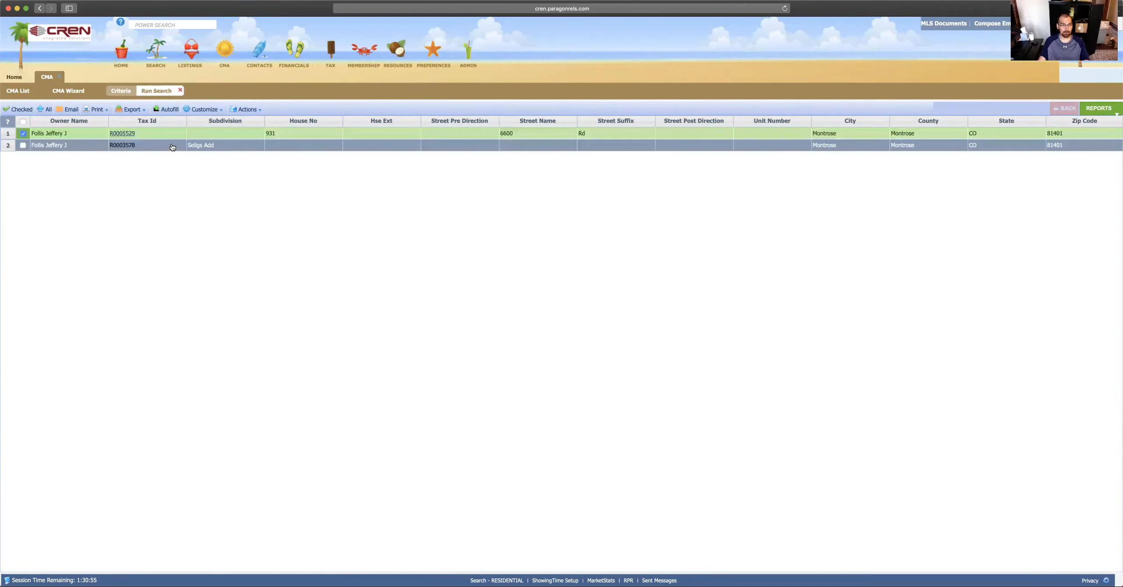
pyautogui.click(168, 110)
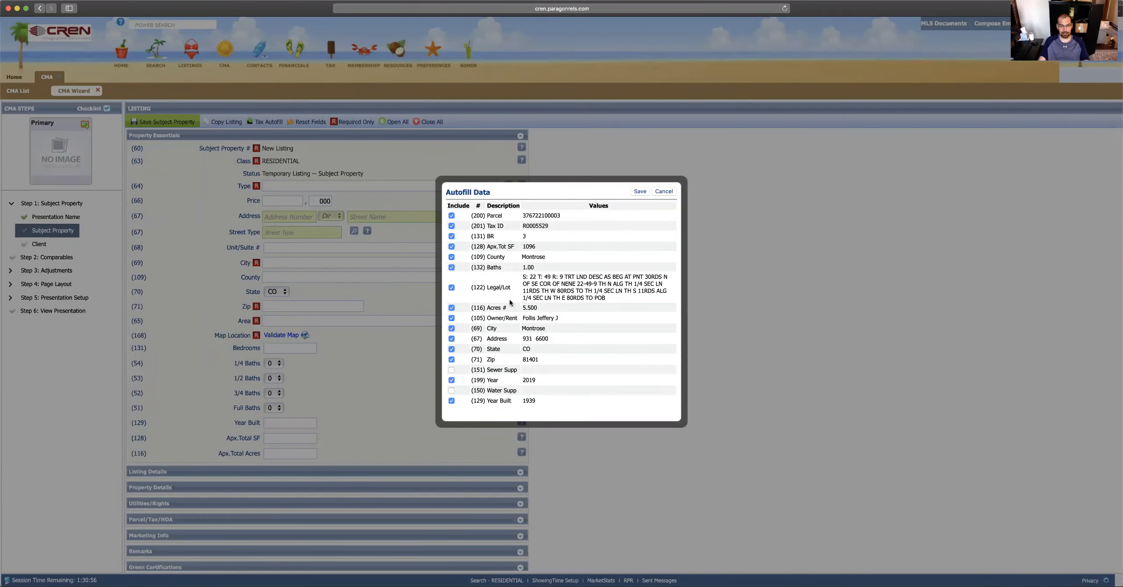
pyautogui.click(640, 191)
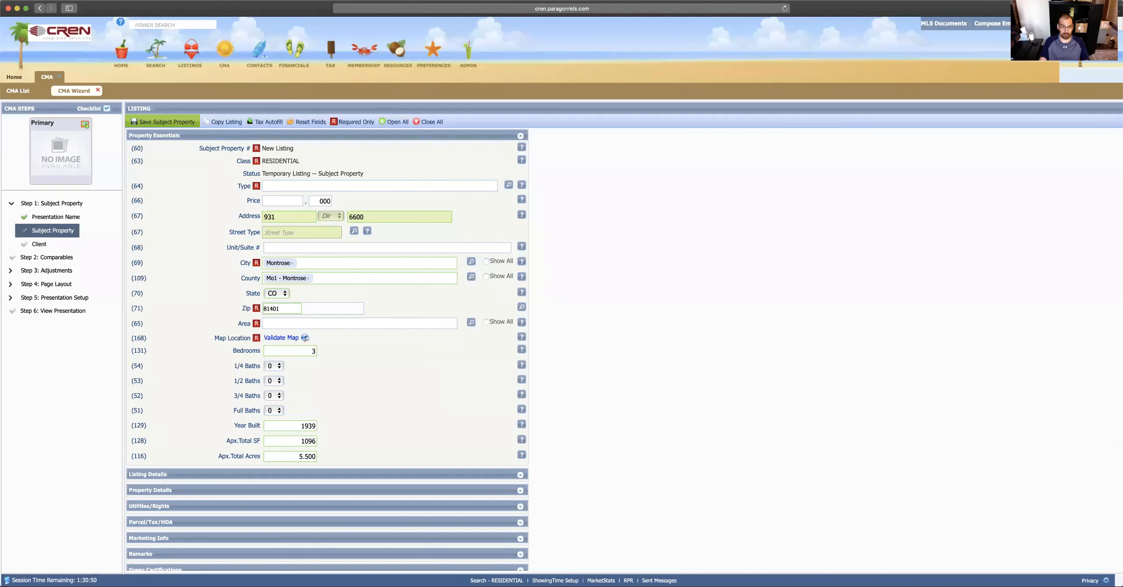
# Step: Set the area to MON1 - Montrose NW and the type to SF - Stick Built
pyautogui.click(308, 324)
pyautogui.write('montro')
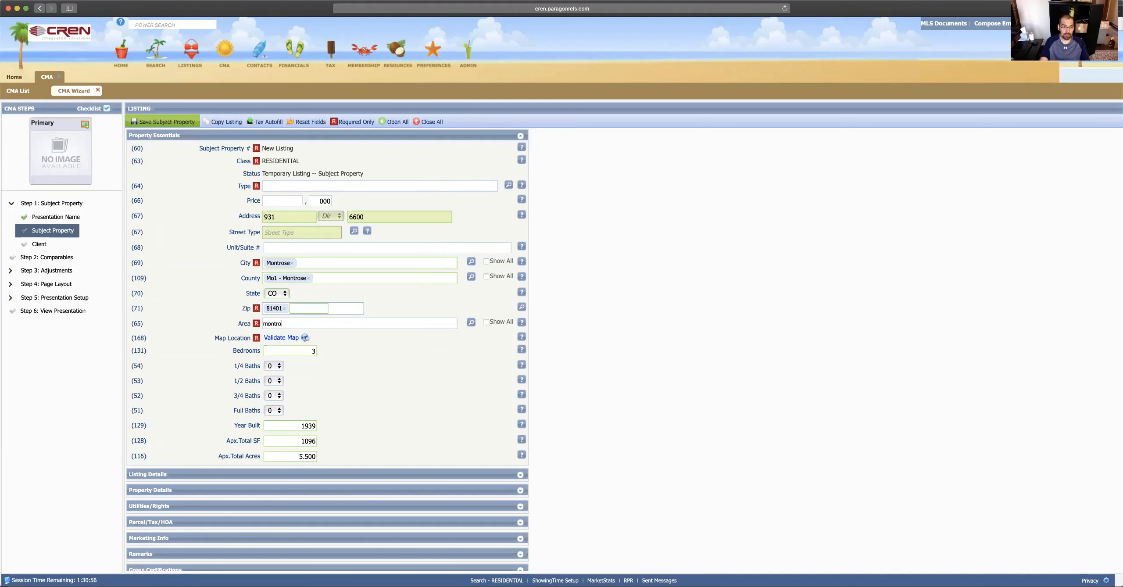
pyautogui.write('se')
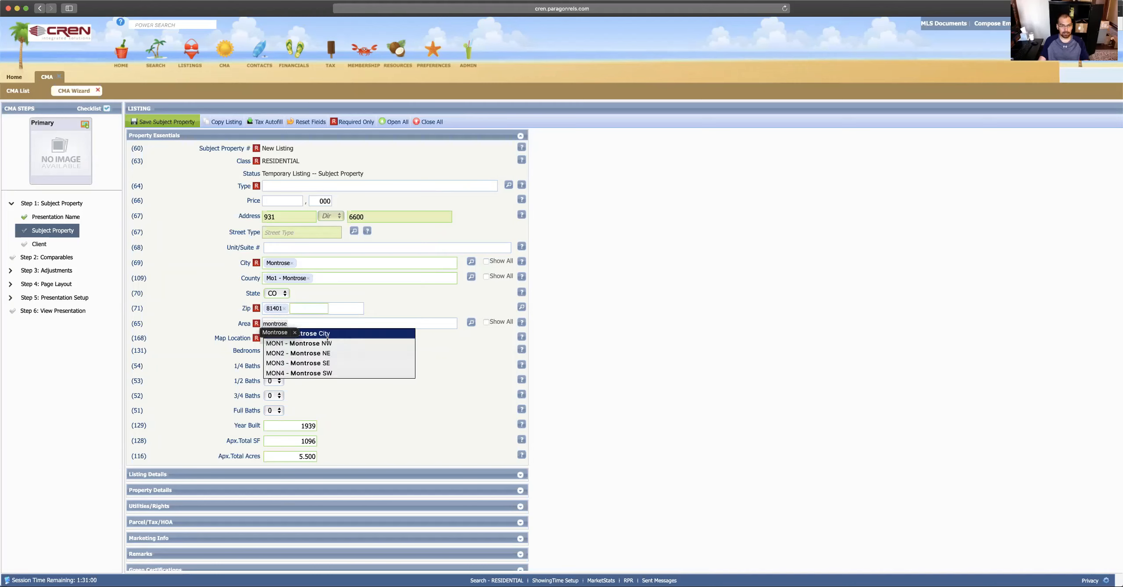
pyautogui.click(327, 342)
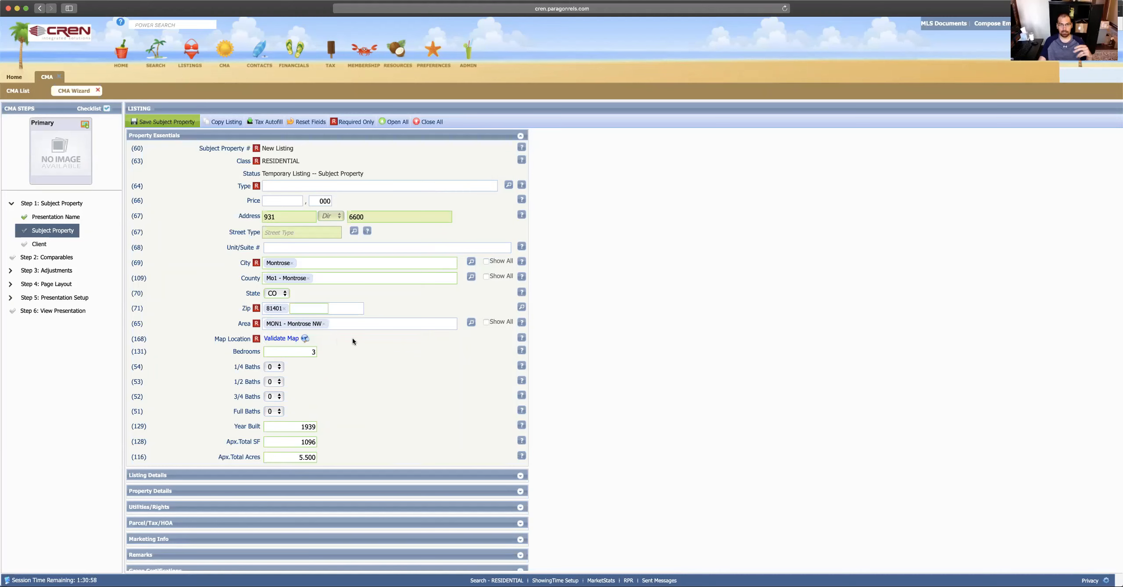
pyautogui.click(362, 188)
pyautogui.write('sti')
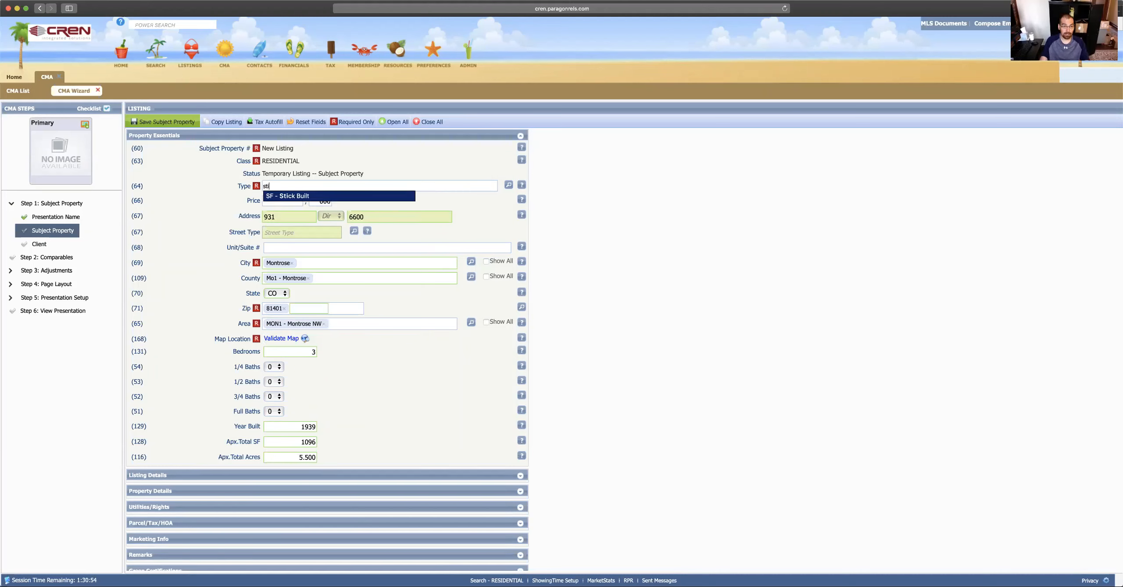
pyautogui.click(319, 193)
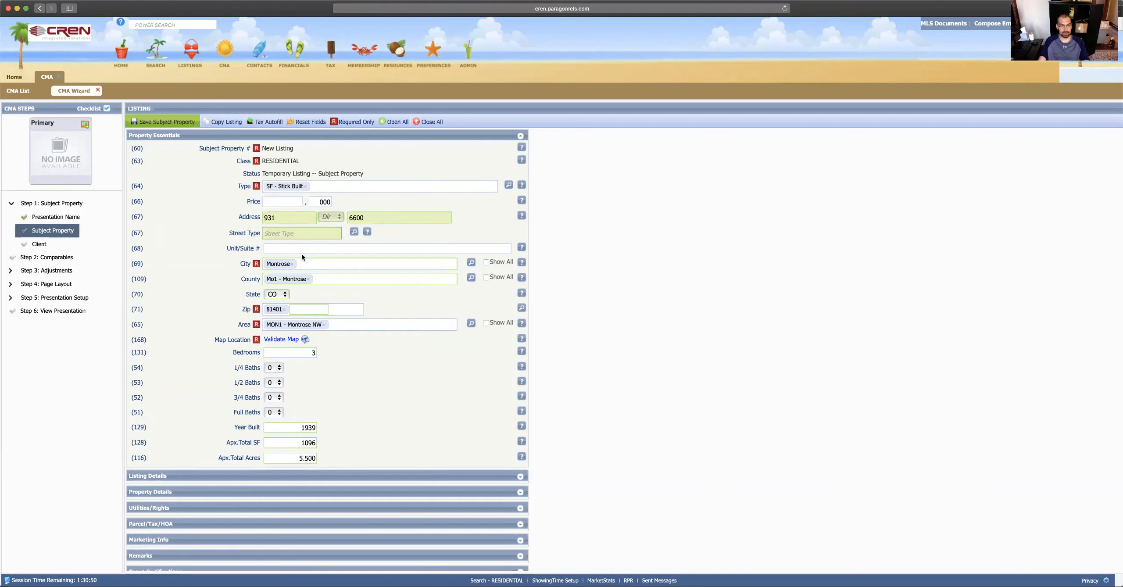
# Step: Enter a price of 350 (350,000) and expand the Listing Details section
pyautogui.click(291, 204)
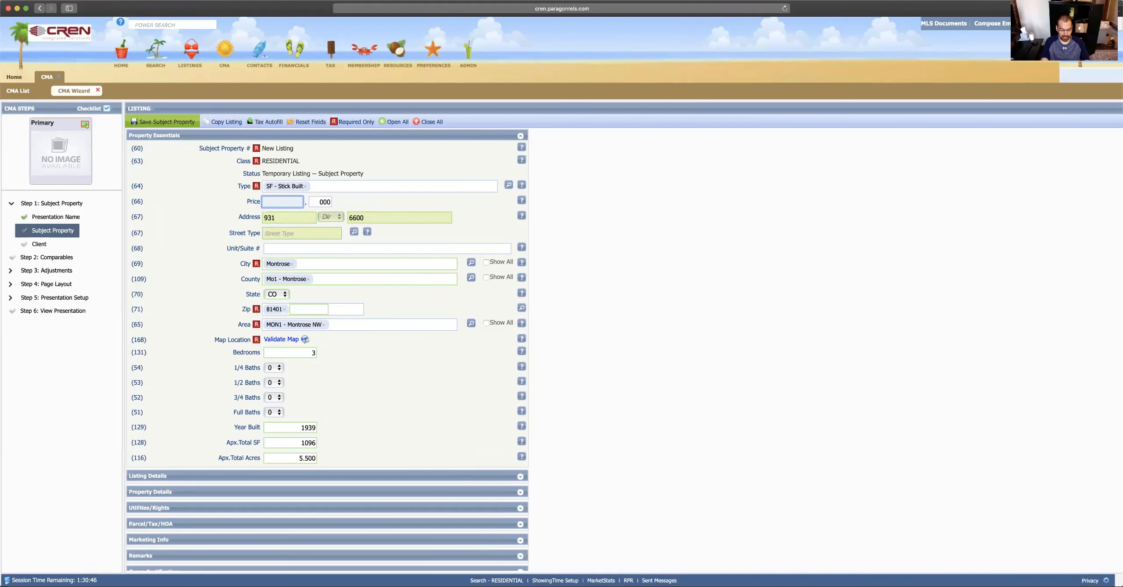
pyautogui.write('350')
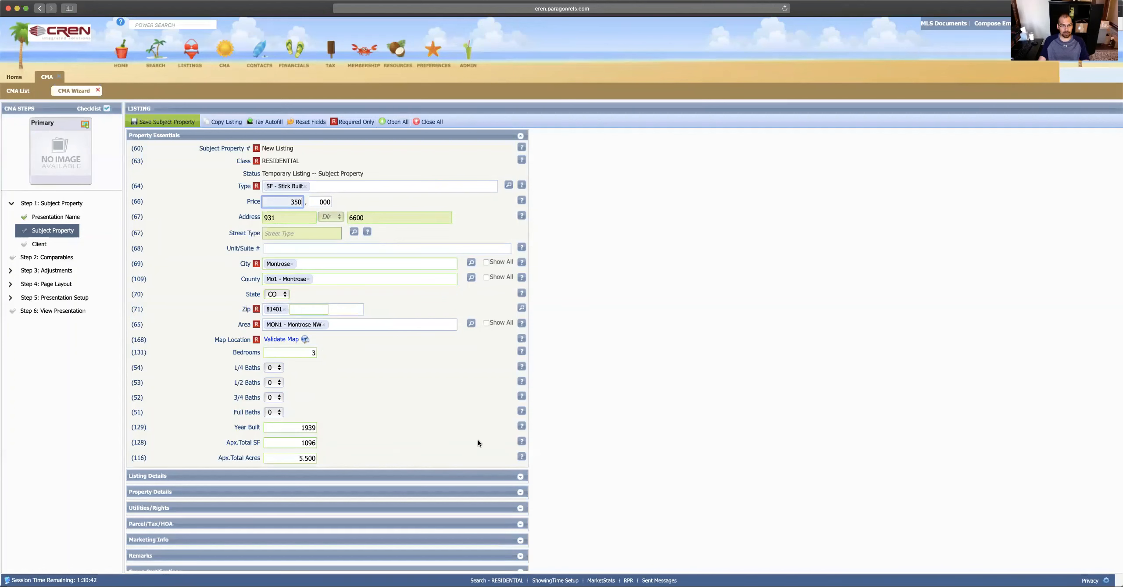
pyautogui.scroll(-2, 388, 414)
pyautogui.click(521, 435)
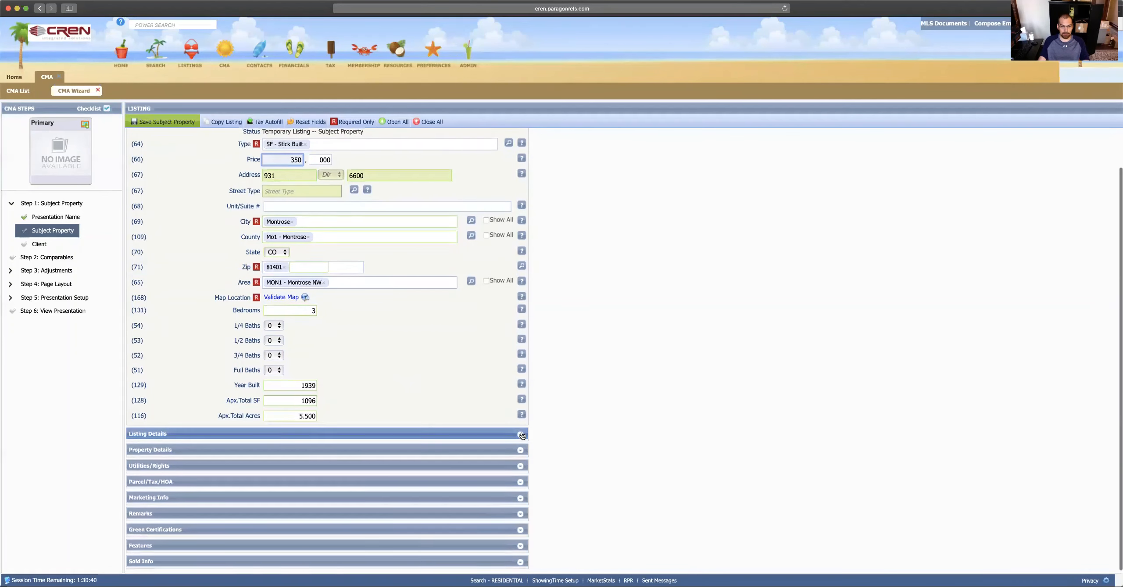
pyautogui.scroll(-8, 406, 400)
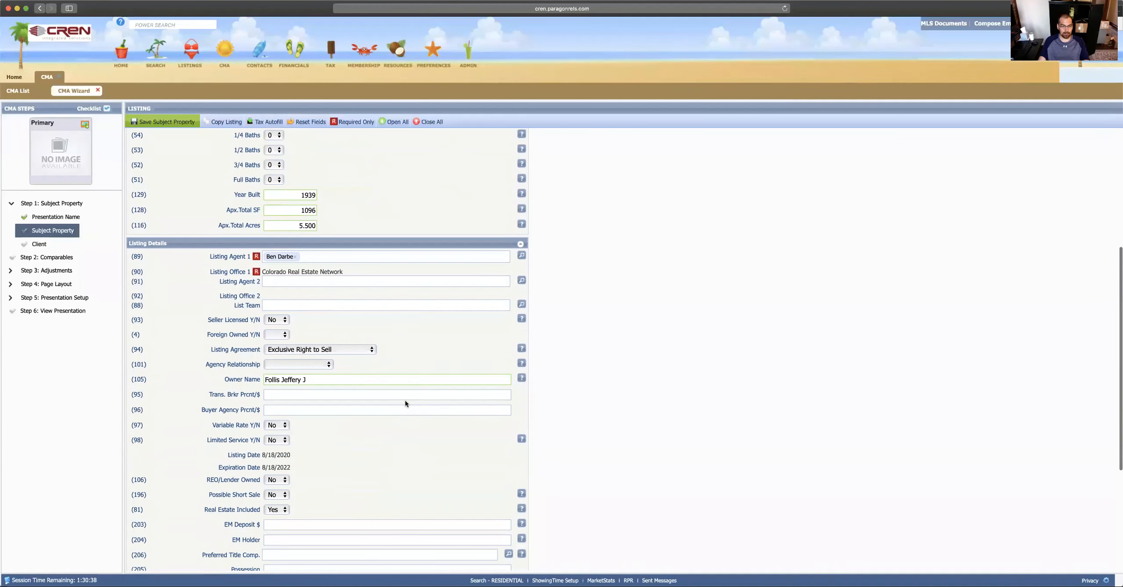
pyautogui.scroll(6, 405, 400)
pyautogui.scroll(4, 406, 404)
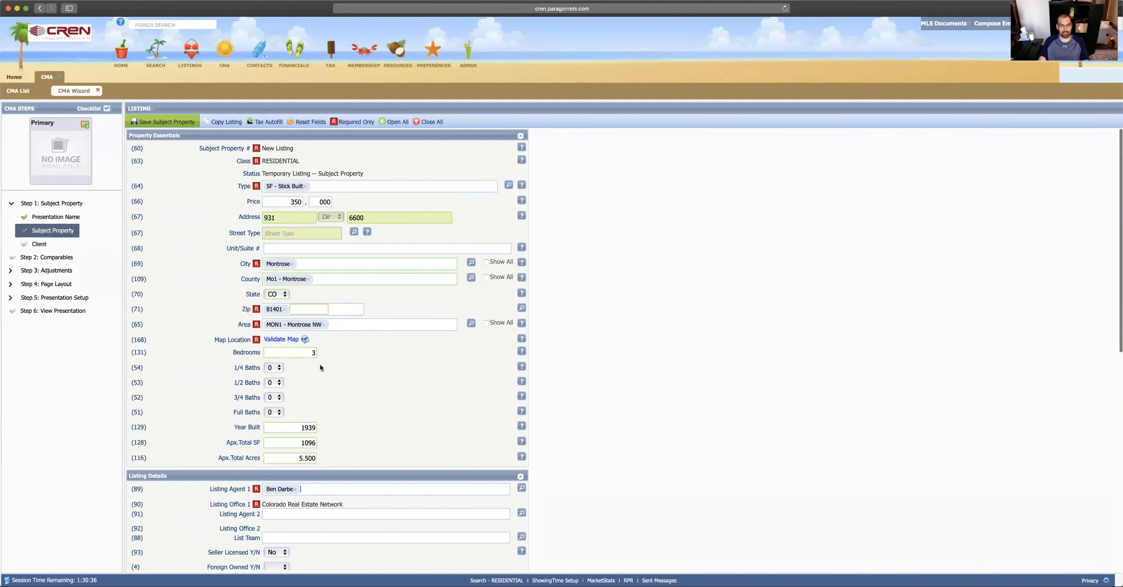
# Step: Save the subject property as Temp-140436 and reopen it for editing
pyautogui.click(165, 121)
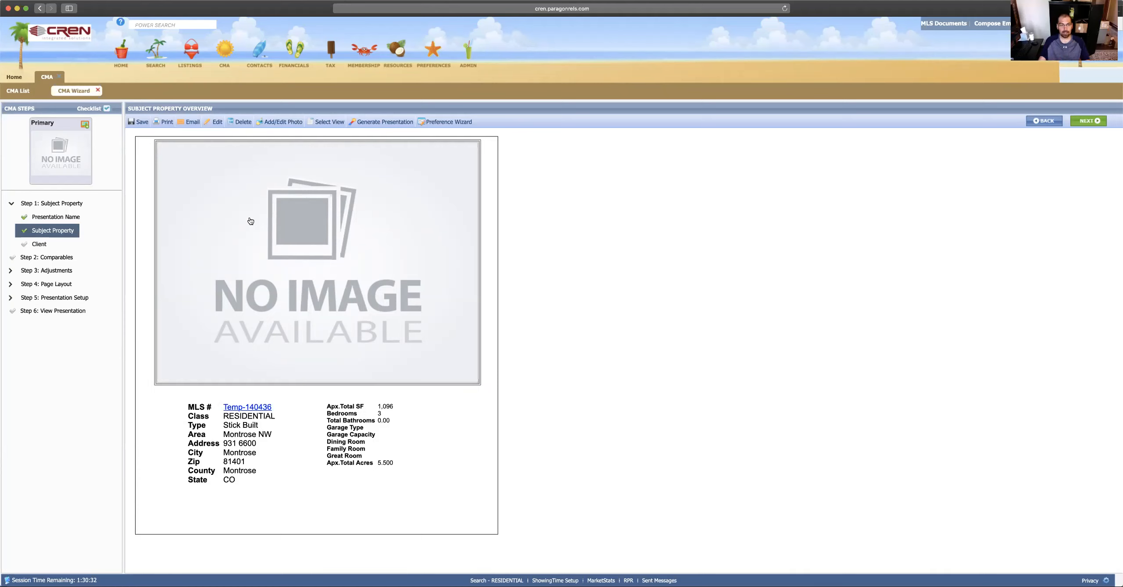
pyautogui.click(215, 124)
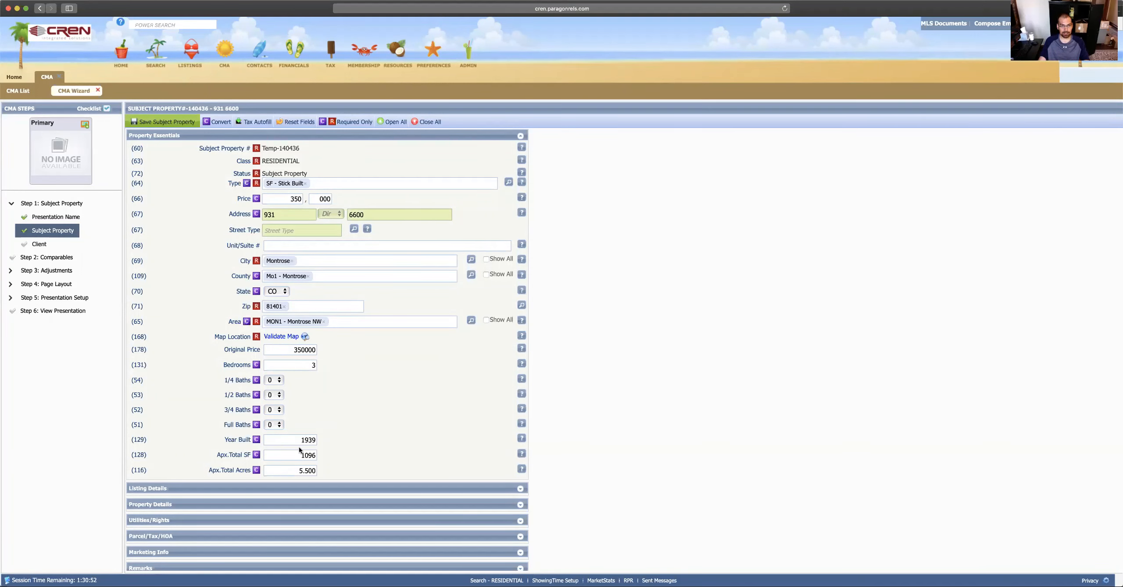
# Step: Review the saved Montrose NW subject property details, then bring up the CMA menu
pyautogui.scroll(-1, 300, 450)
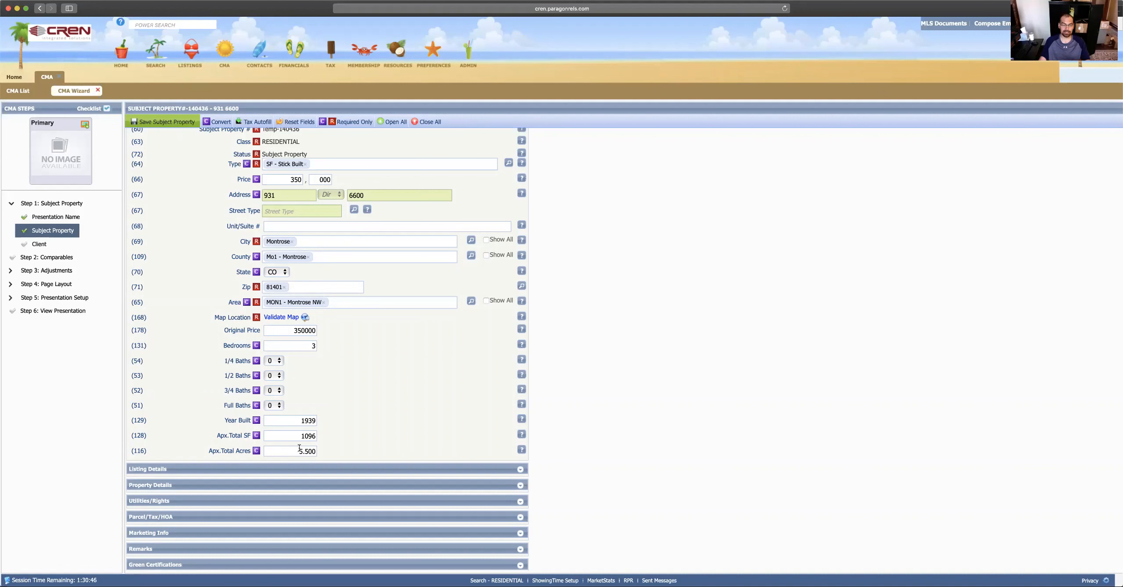
pyautogui.scroll(1, 293, 357)
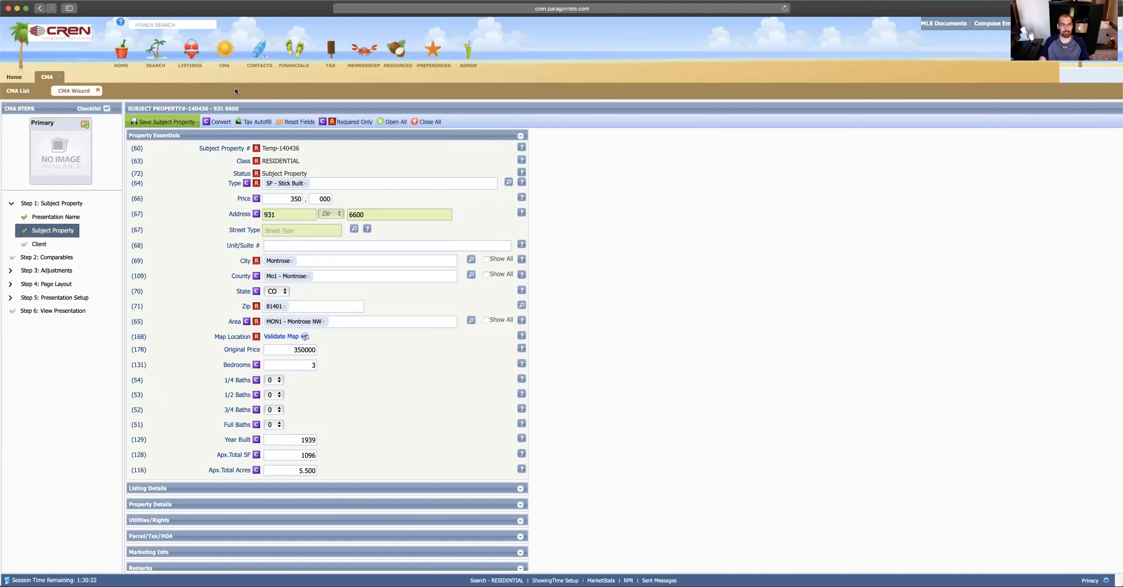
pyautogui.moveTo(226, 56)
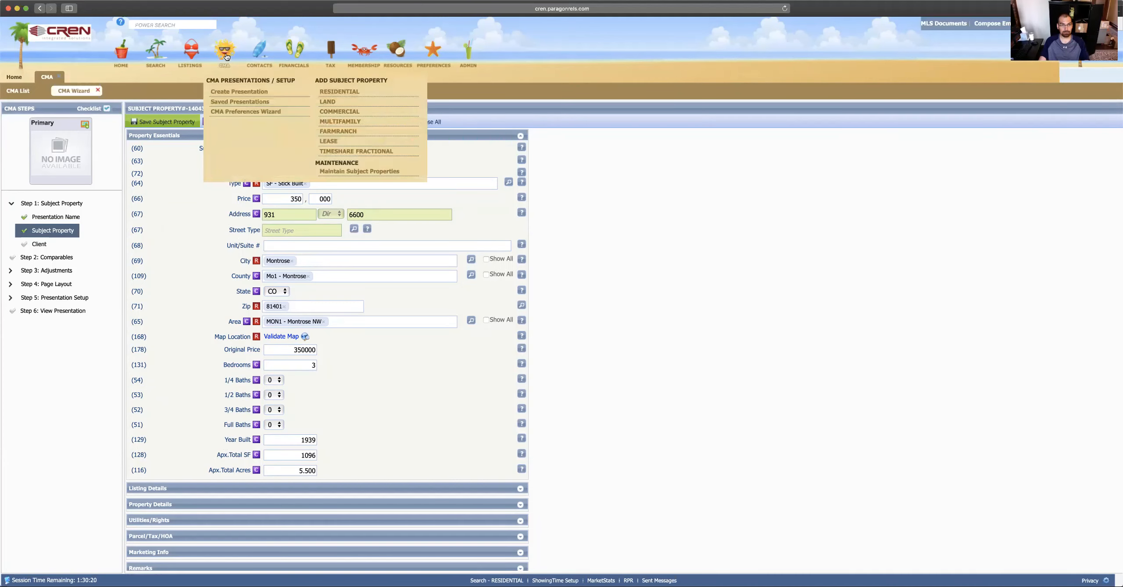
# Step: Go to Maintain Subject Properties, then look over the Listings and CMA menus
pyautogui.click(346, 175)
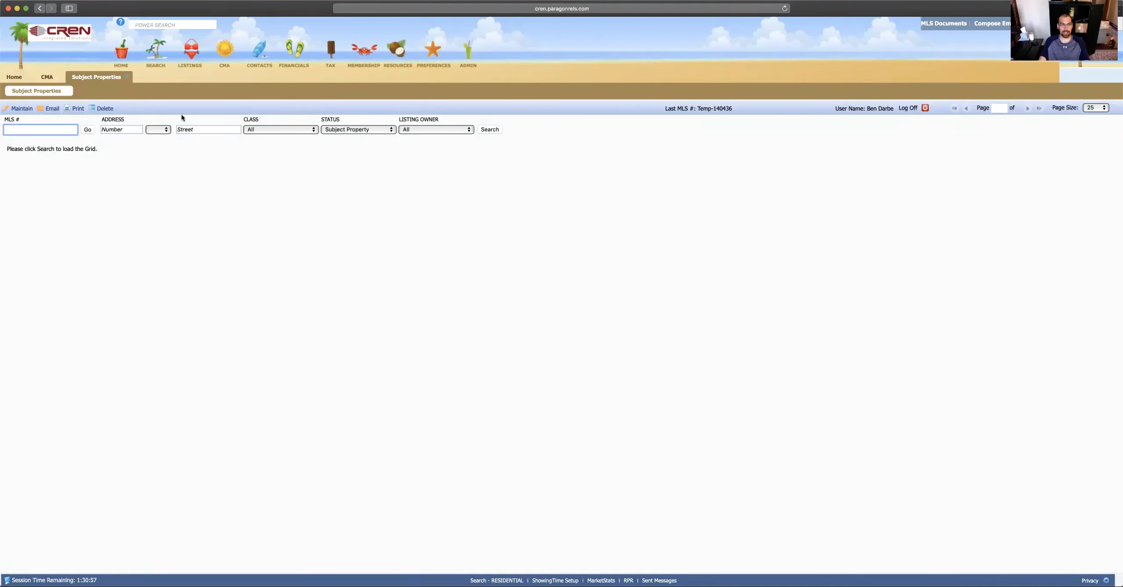
pyautogui.click(200, 68)
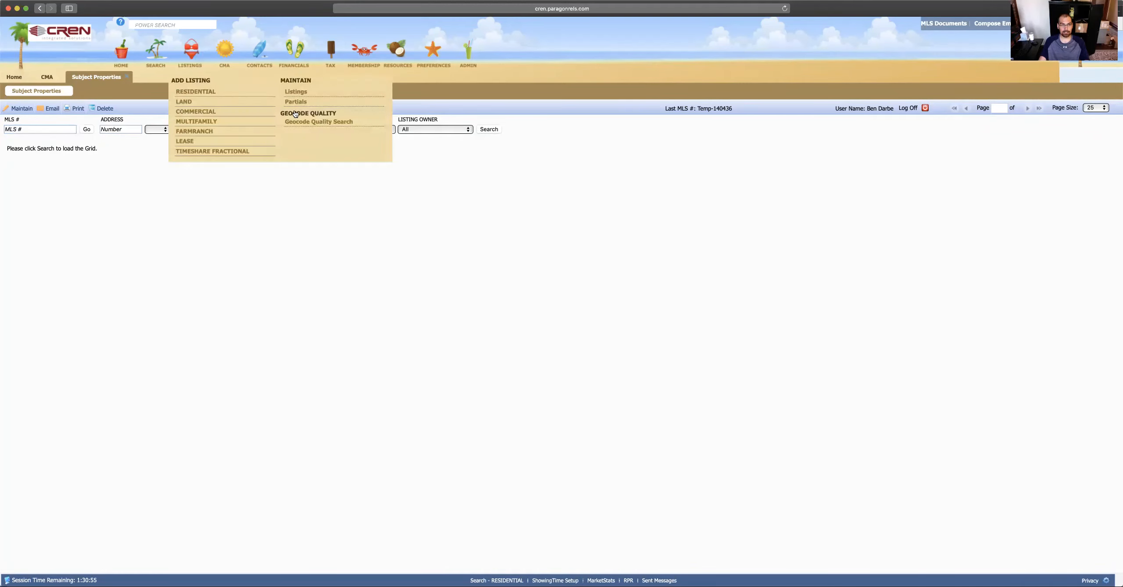
pyautogui.click(234, 64)
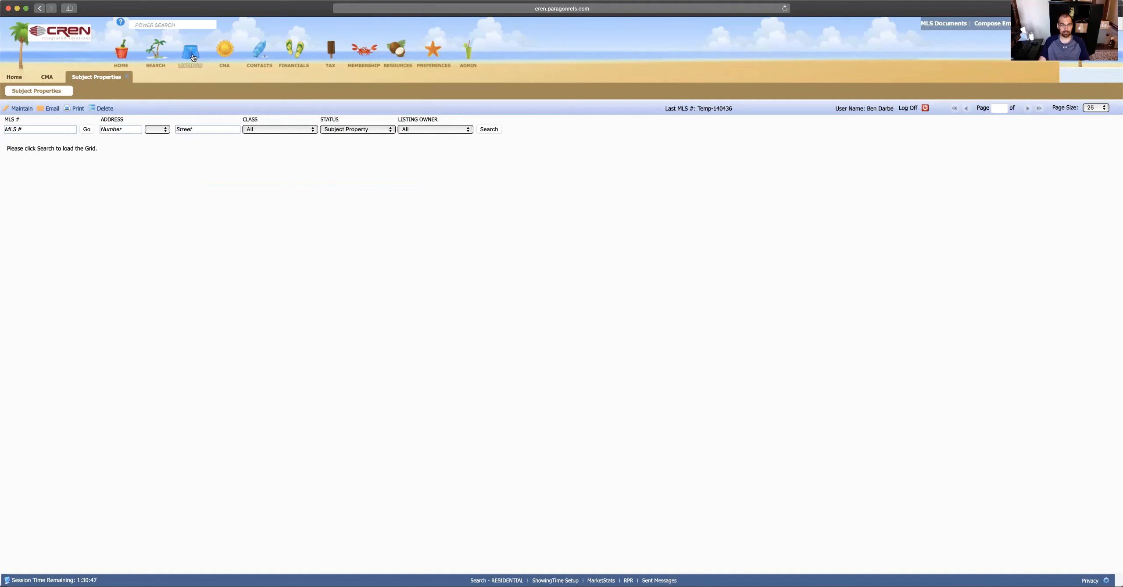
pyautogui.click(127, 76)
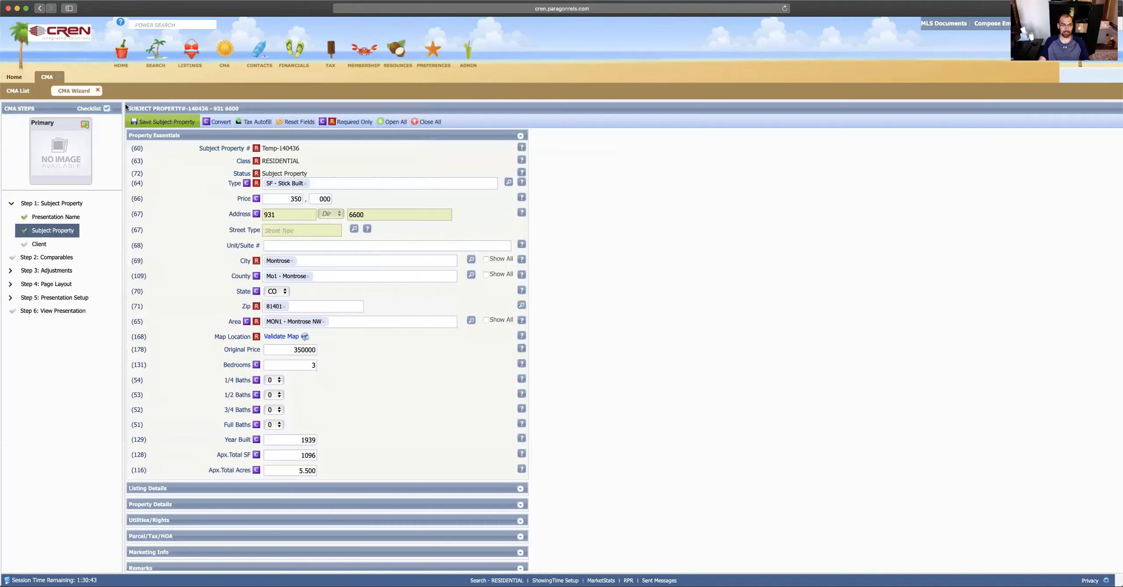
pyautogui.click(172, 121)
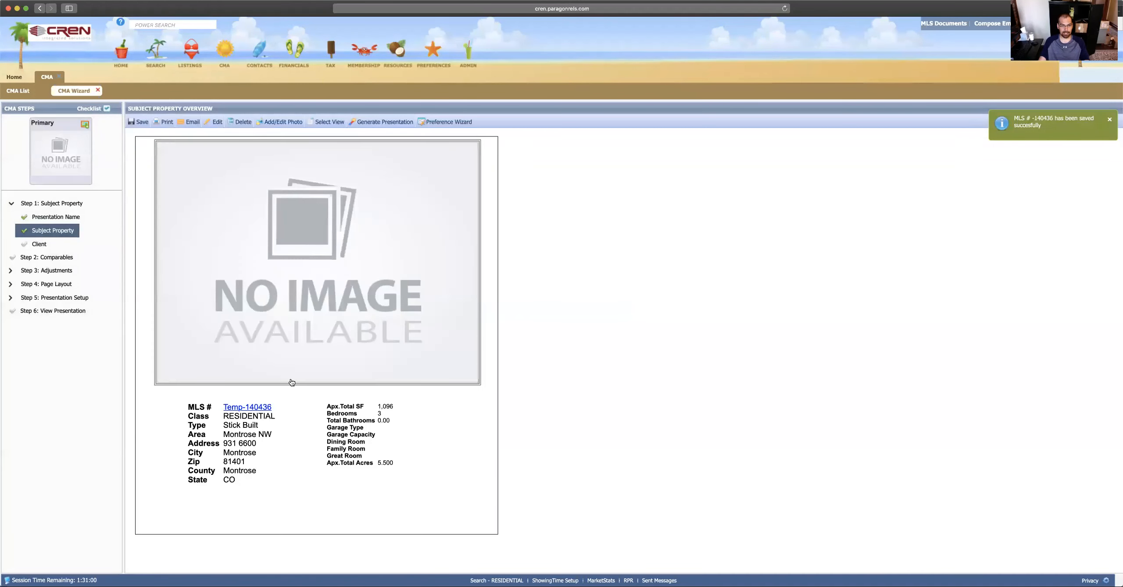
pyautogui.click(322, 326)
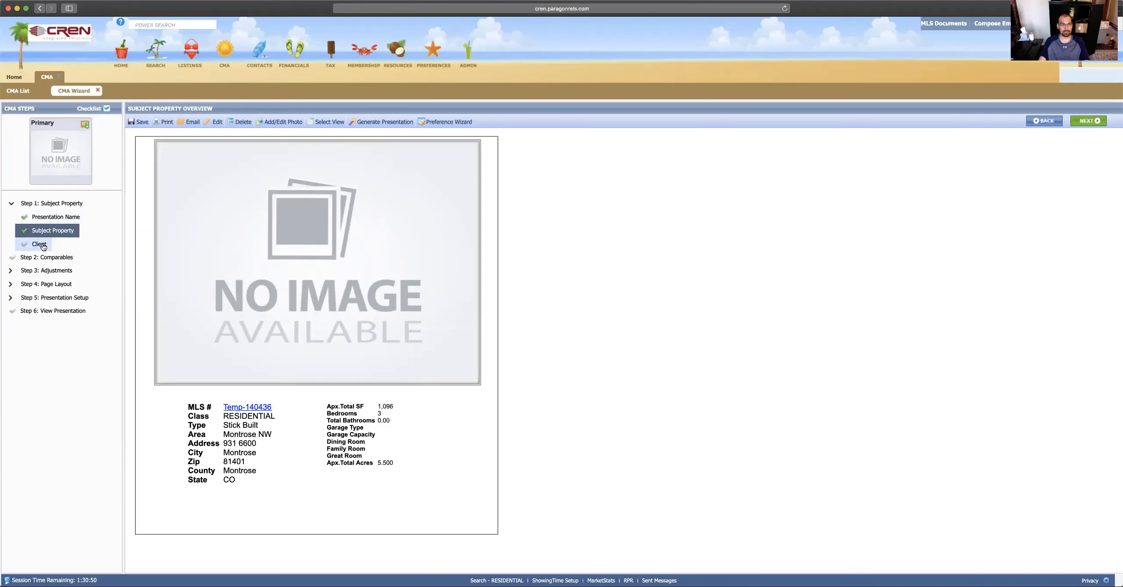
# Step: Pick the contact with a home address on file from the contact list as the CMA client
pyautogui.click(43, 245)
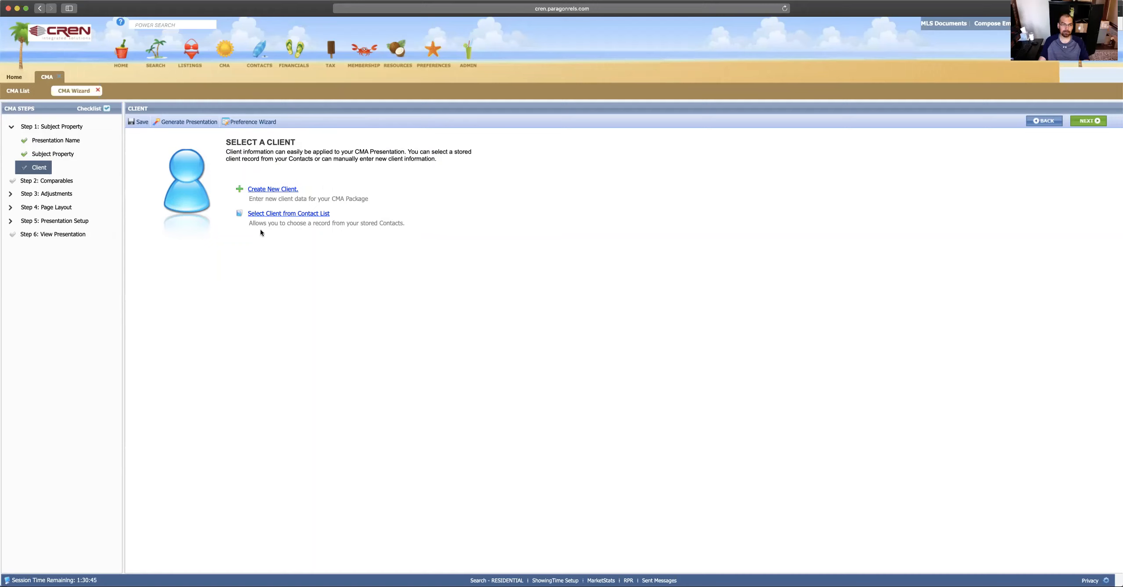
pyautogui.click(288, 215)
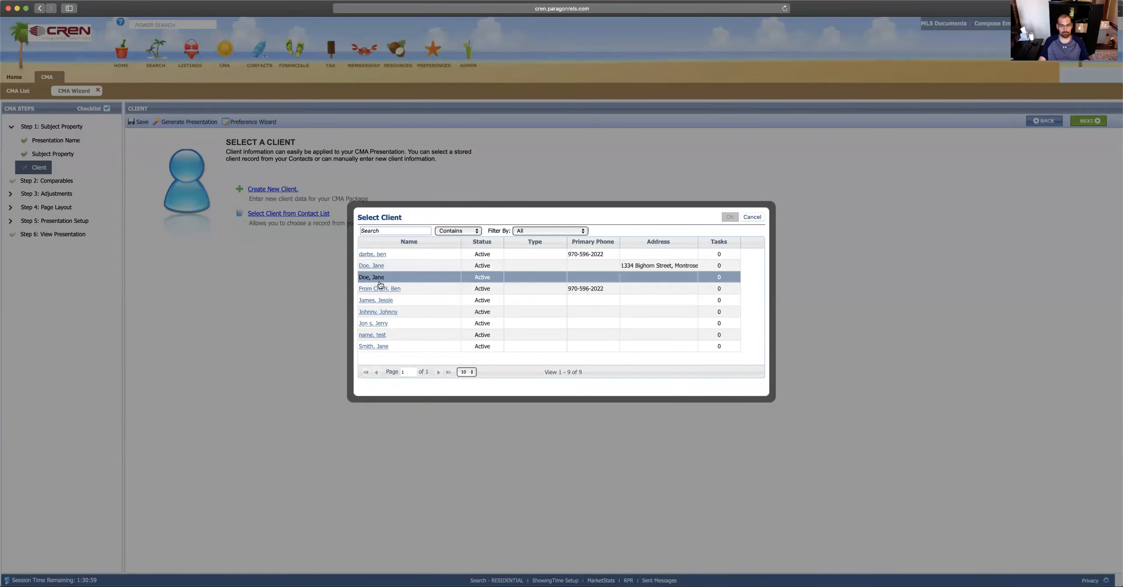
pyautogui.click(407, 269)
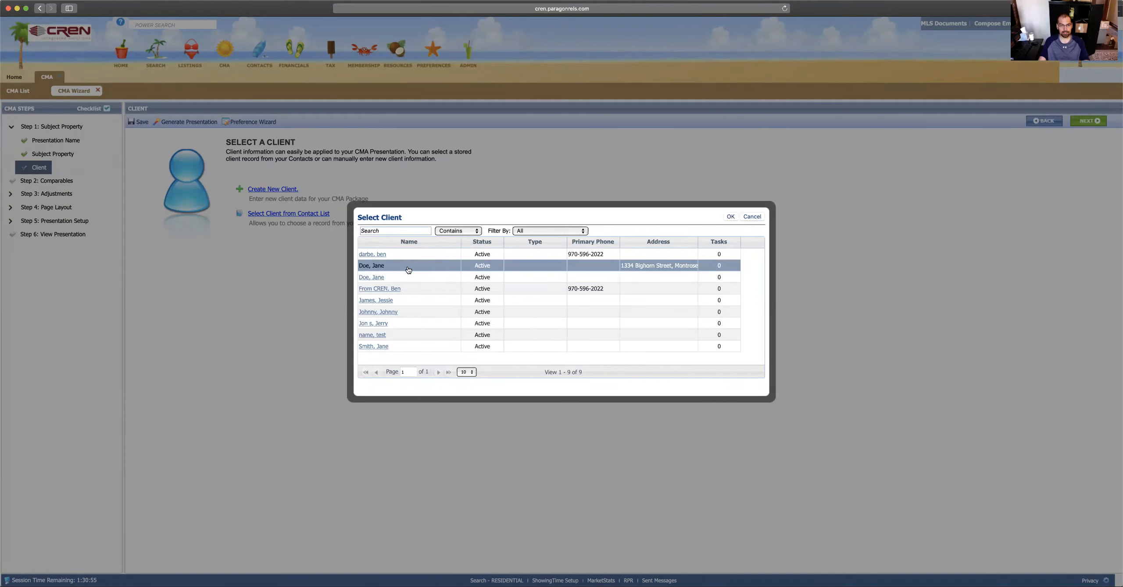
pyautogui.click(731, 217)
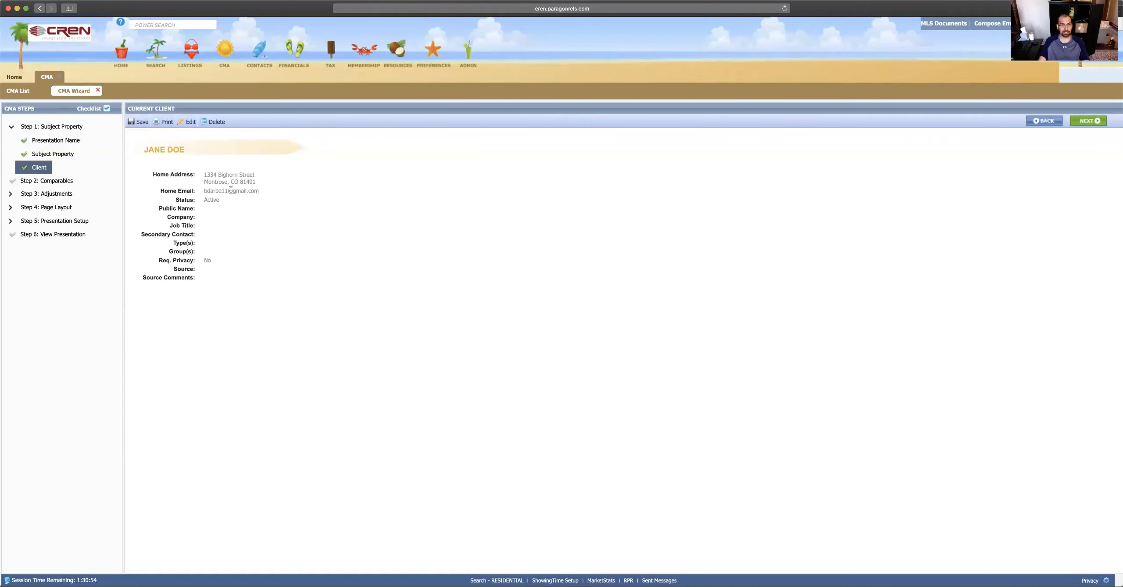
pyautogui.moveTo(261, 60)
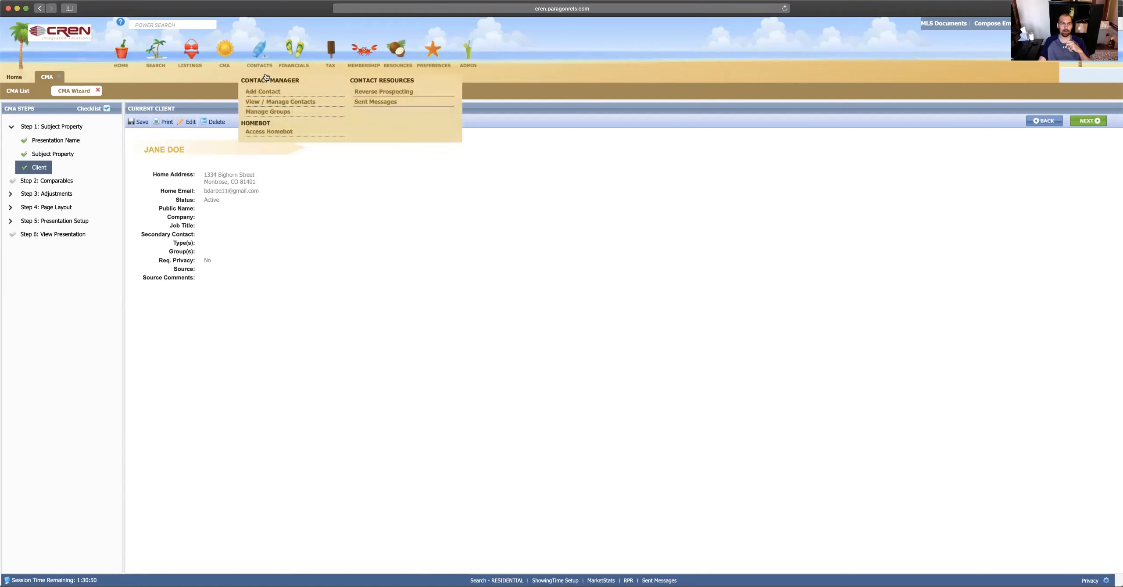
pyautogui.click(266, 102)
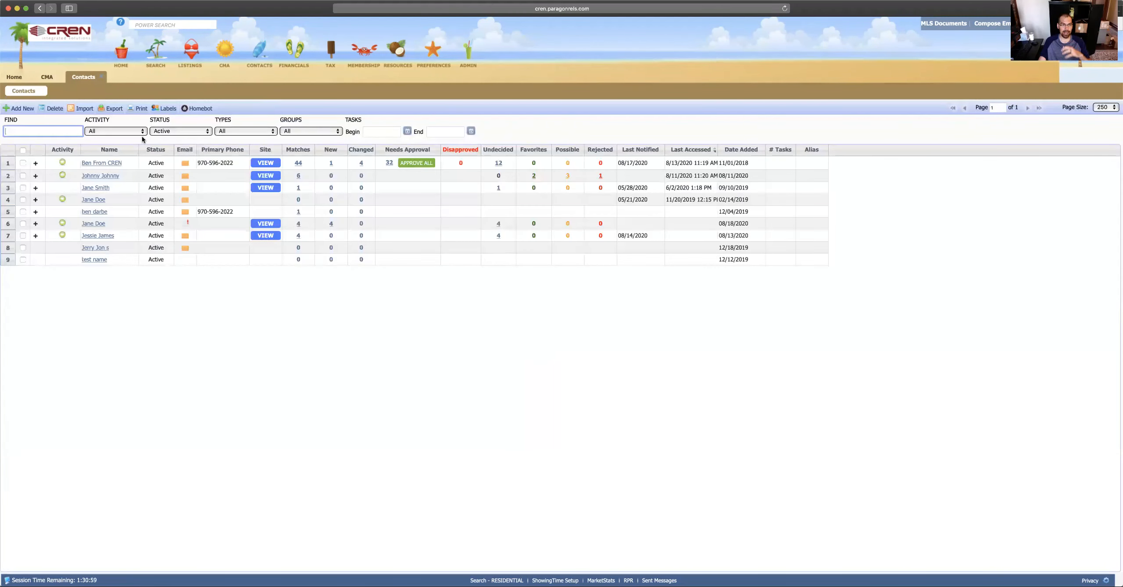
pyautogui.click(99, 200)
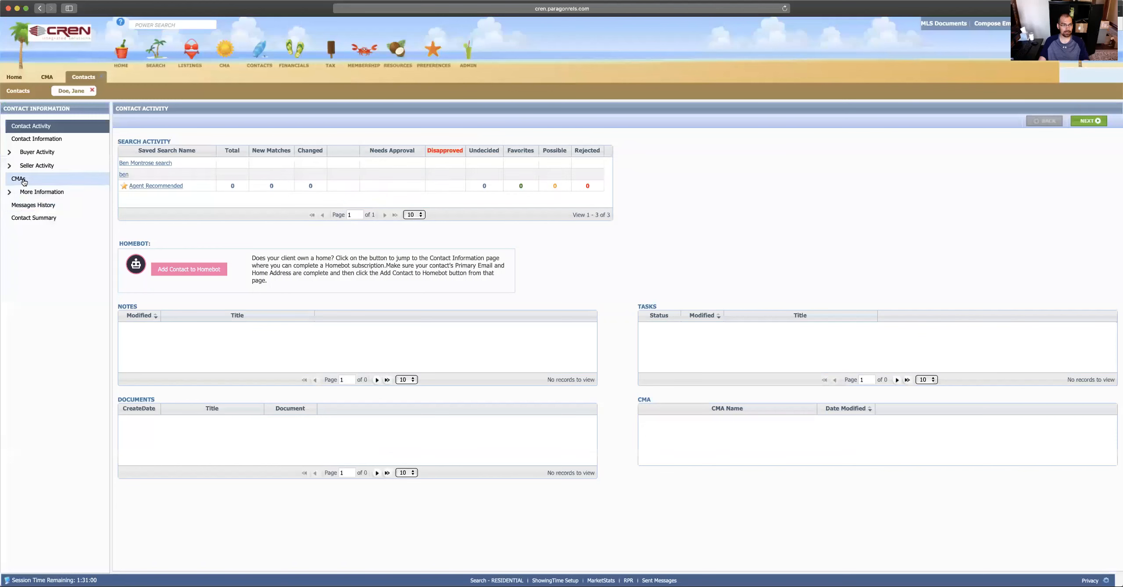
pyautogui.click(19, 178)
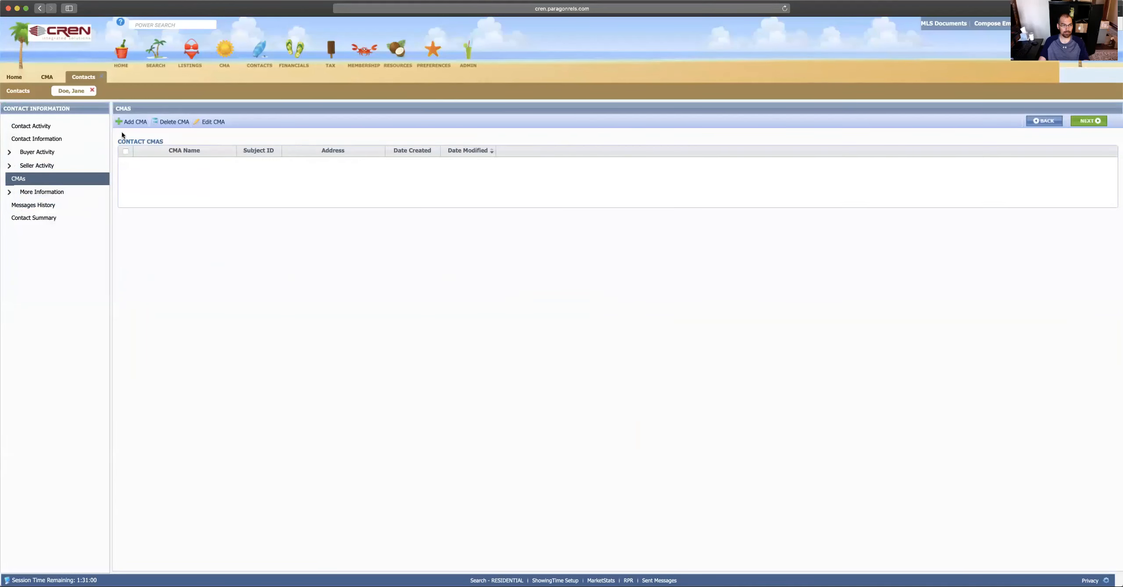
pyautogui.click(92, 89)
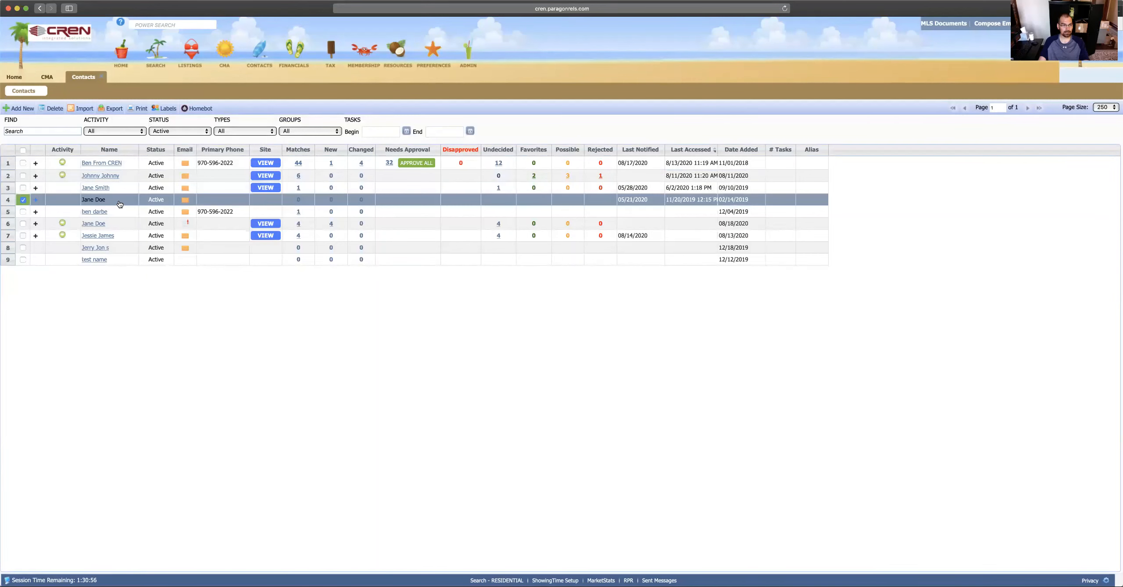
pyautogui.click(95, 201)
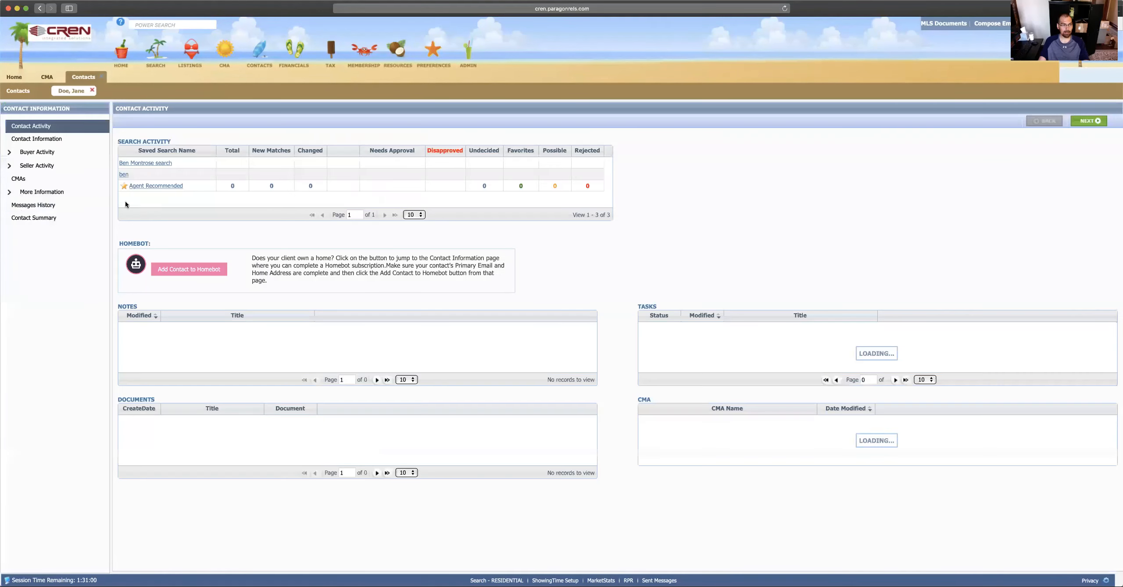
pyautogui.click(45, 181)
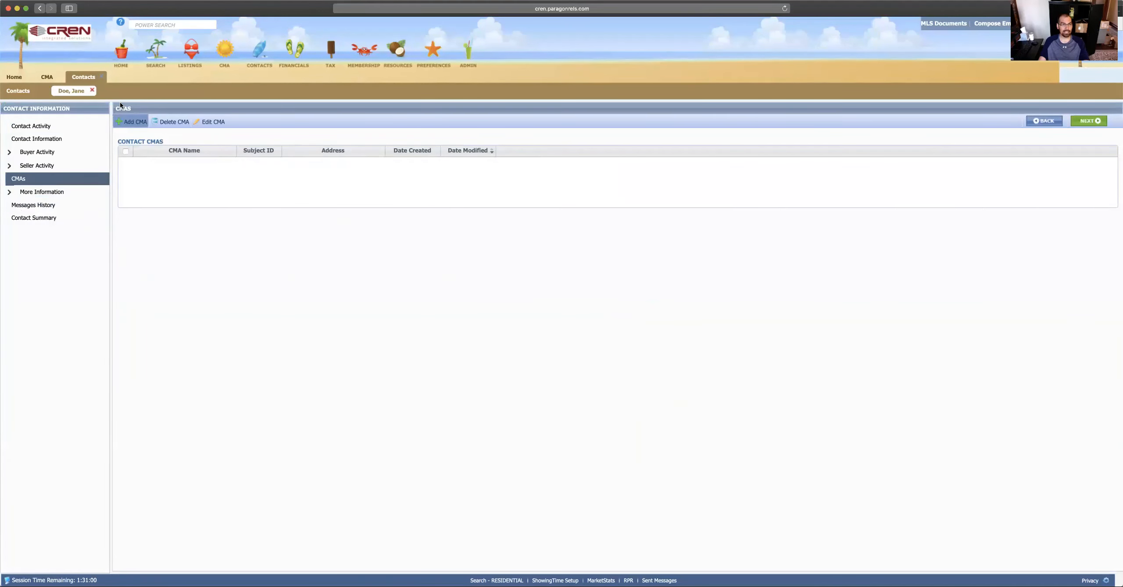
pyautogui.click(51, 77)
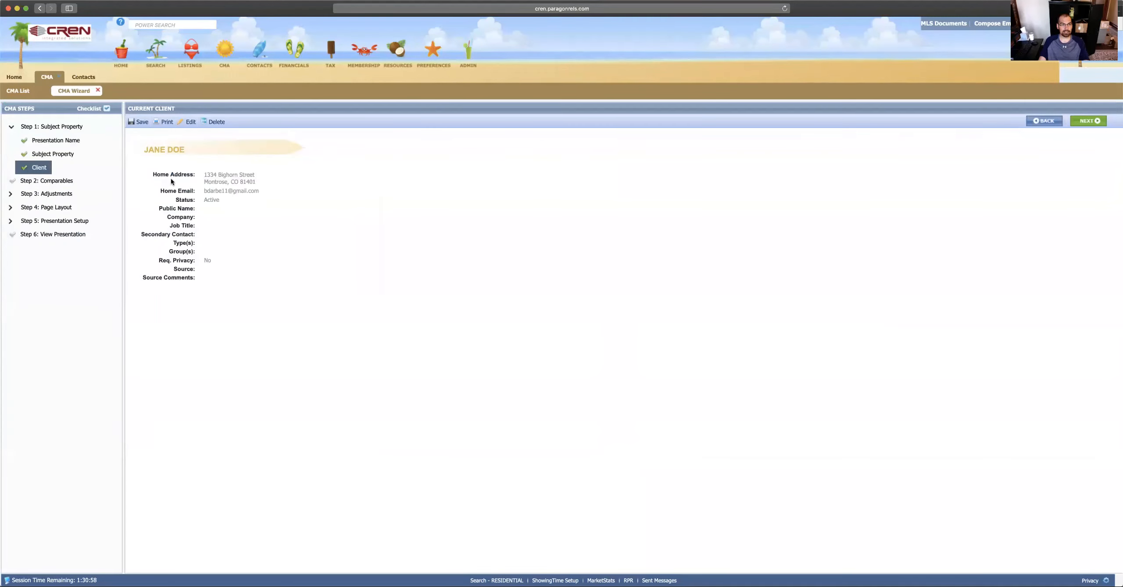
pyautogui.click(85, 77)
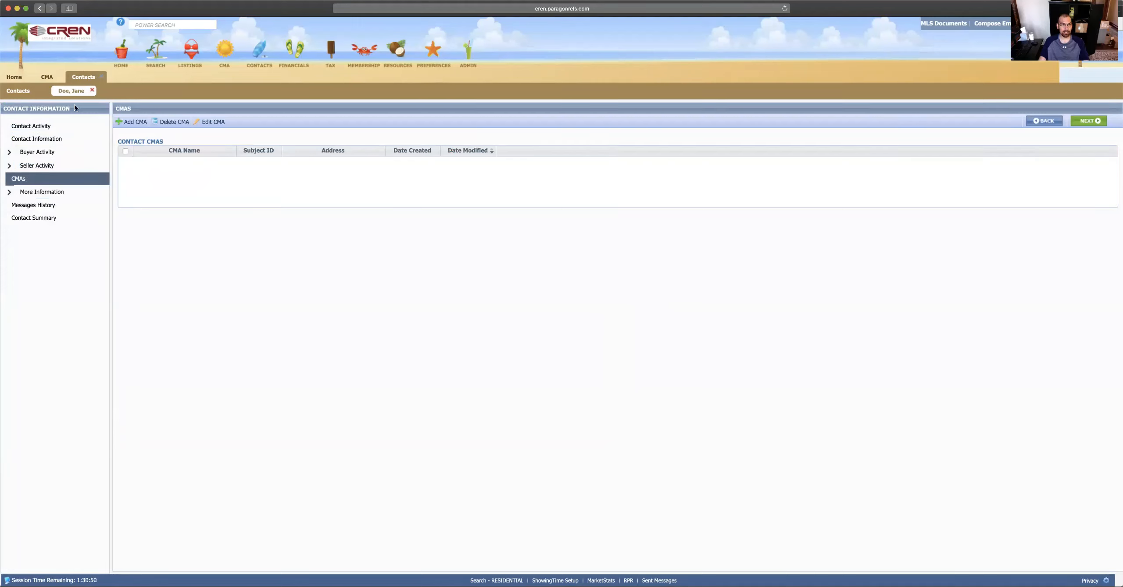
pyautogui.click(102, 77)
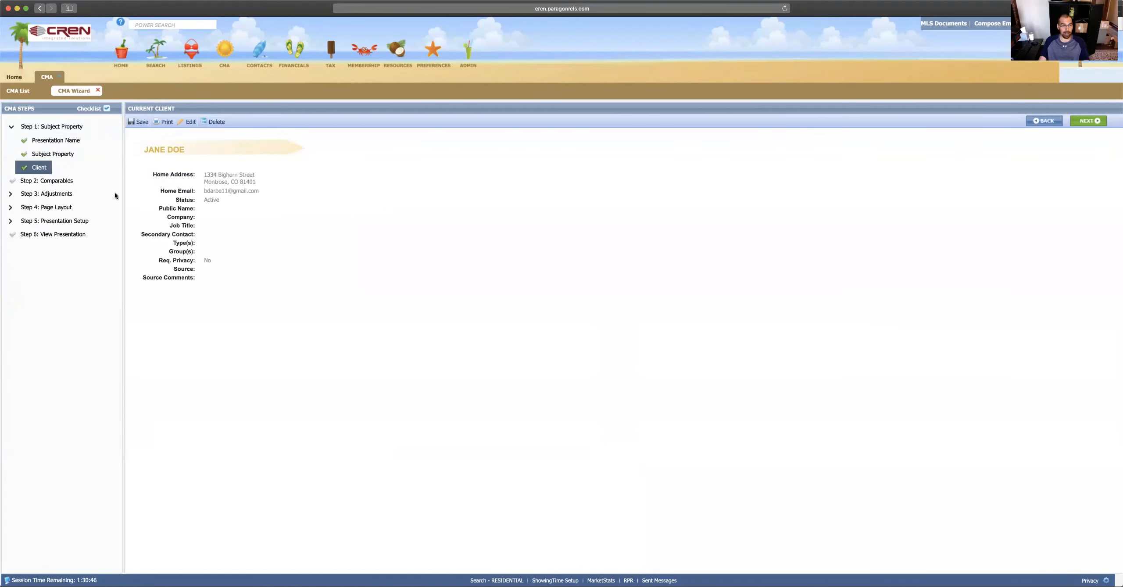
# Step: From Step 2: Comparables, start a comparable with RESIDENTIAL as the source to open the search criteria
pyautogui.click(55, 184)
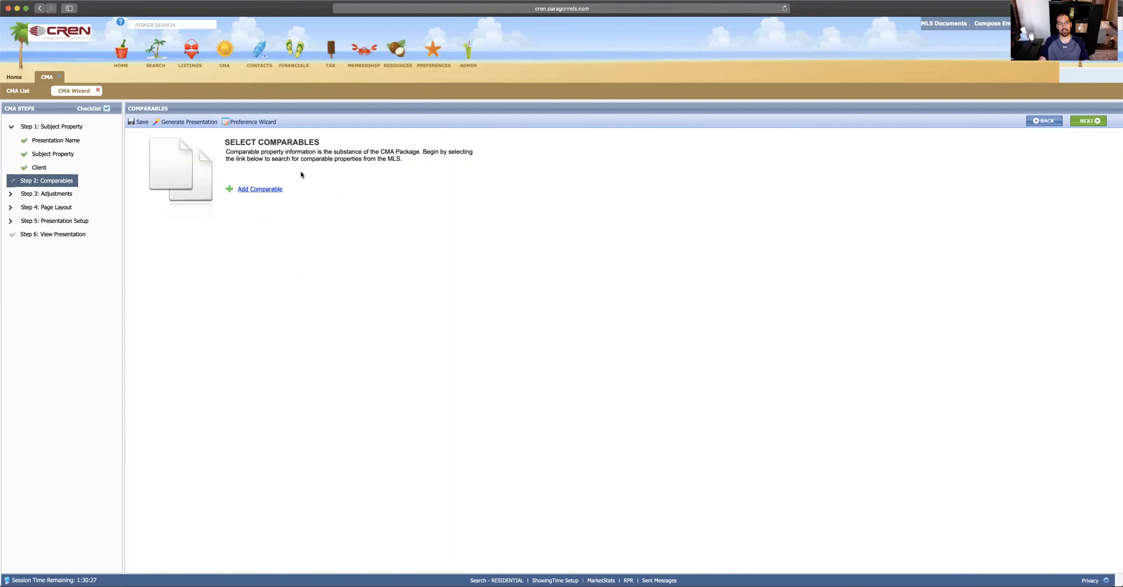
pyautogui.click(255, 189)
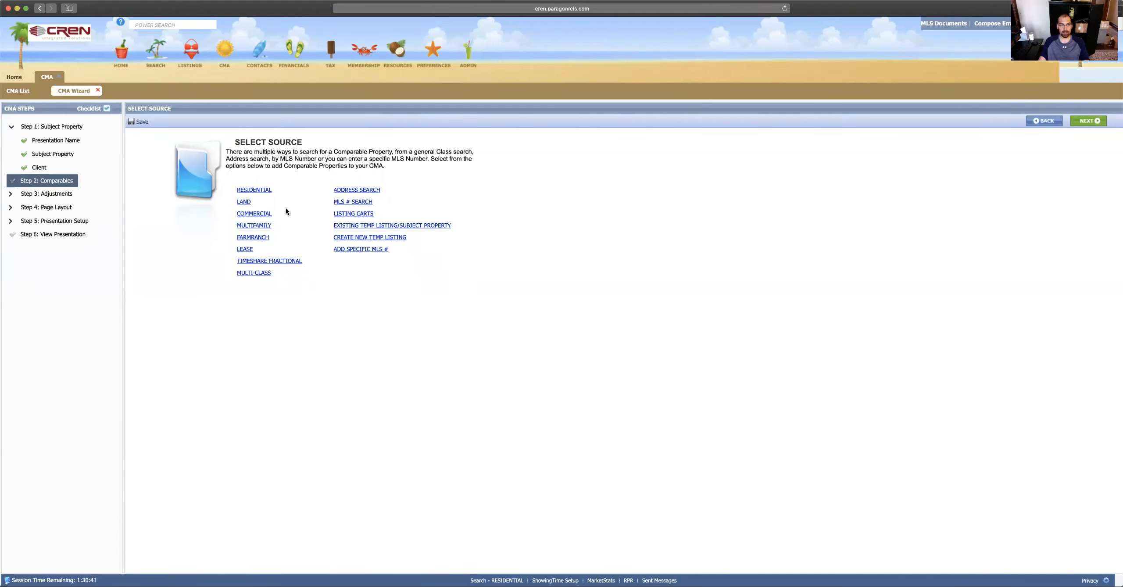
pyautogui.click(258, 191)
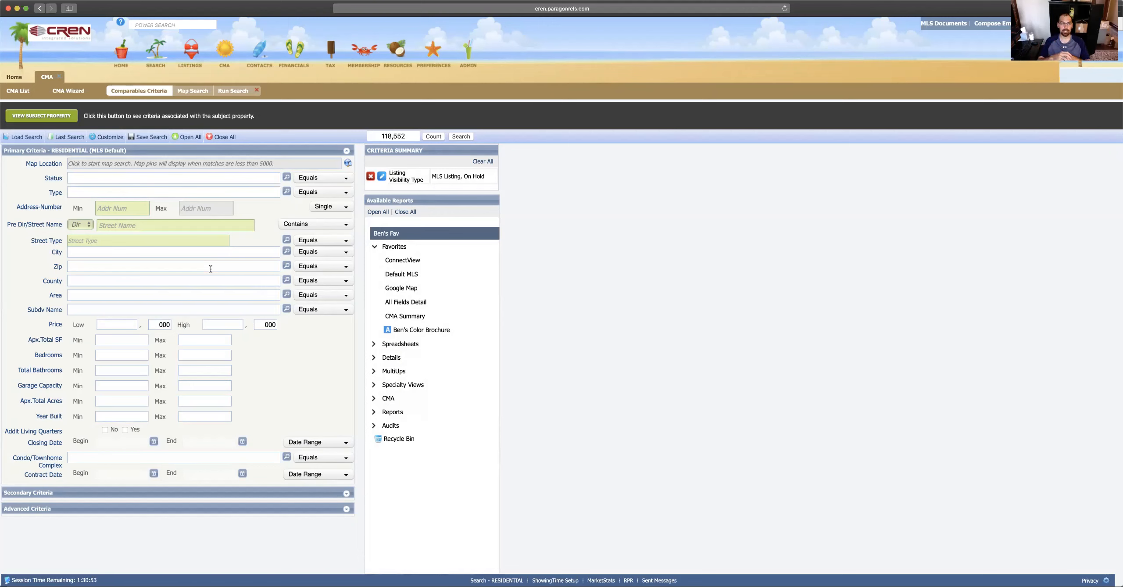
# Step: Set the comparables search Status to ALL SOLD
pyautogui.write('stick')
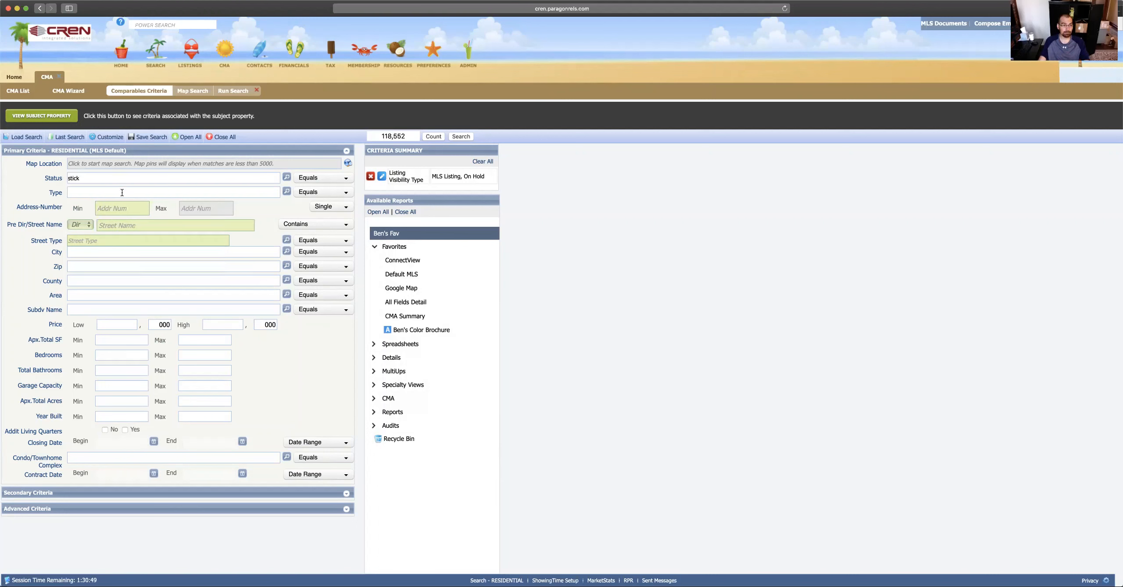
pyautogui.press('BackSpace')
pyautogui.press('BackSpace')
pyautogui.press('BackSpace')
pyautogui.press('BackSpace')
pyautogui.press('BackSpace')
pyautogui.write('a')
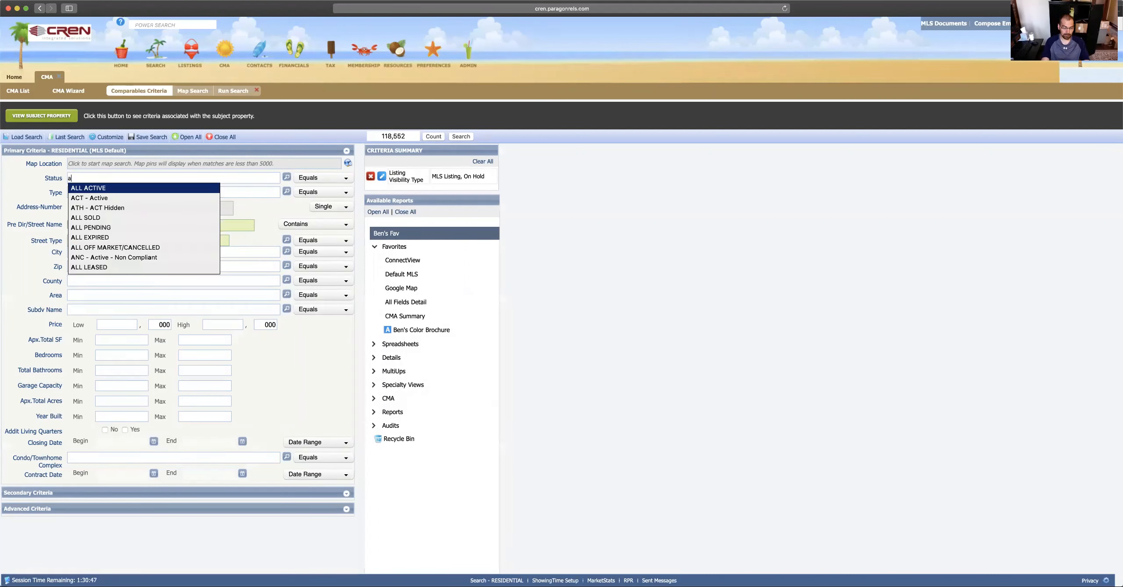
pyautogui.press('BackSpace')
pyautogui.write('swold')
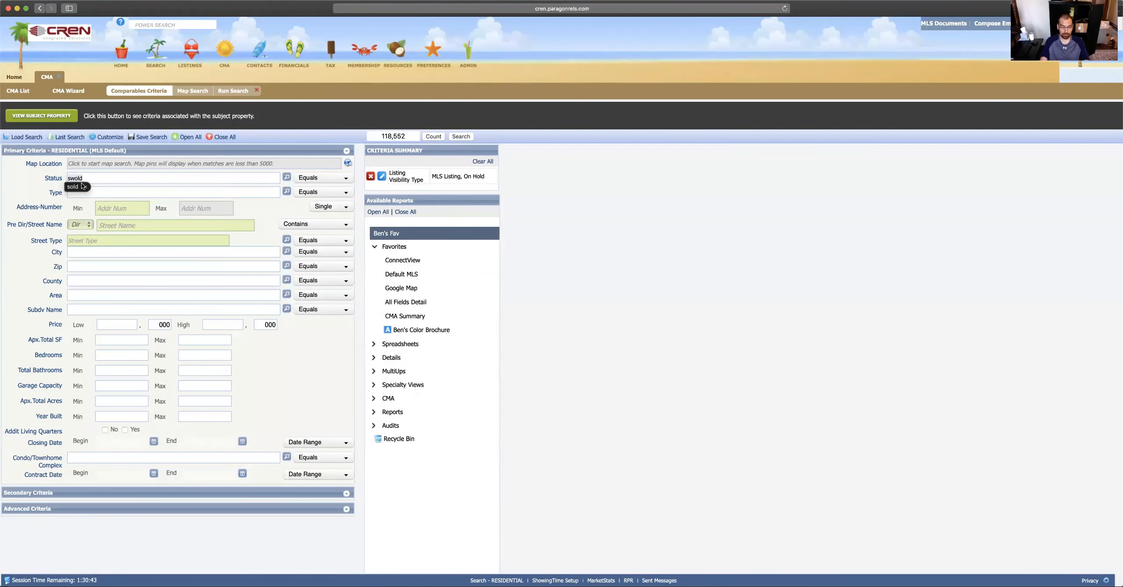
pyautogui.press('space')
pyautogui.press('BackSpace')
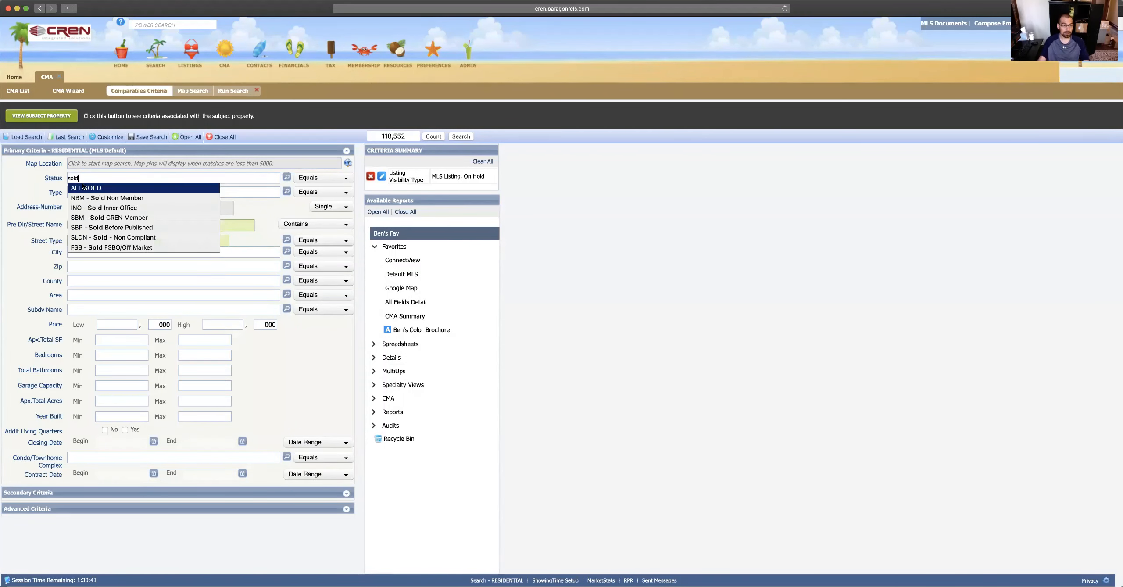
pyautogui.click(83, 187)
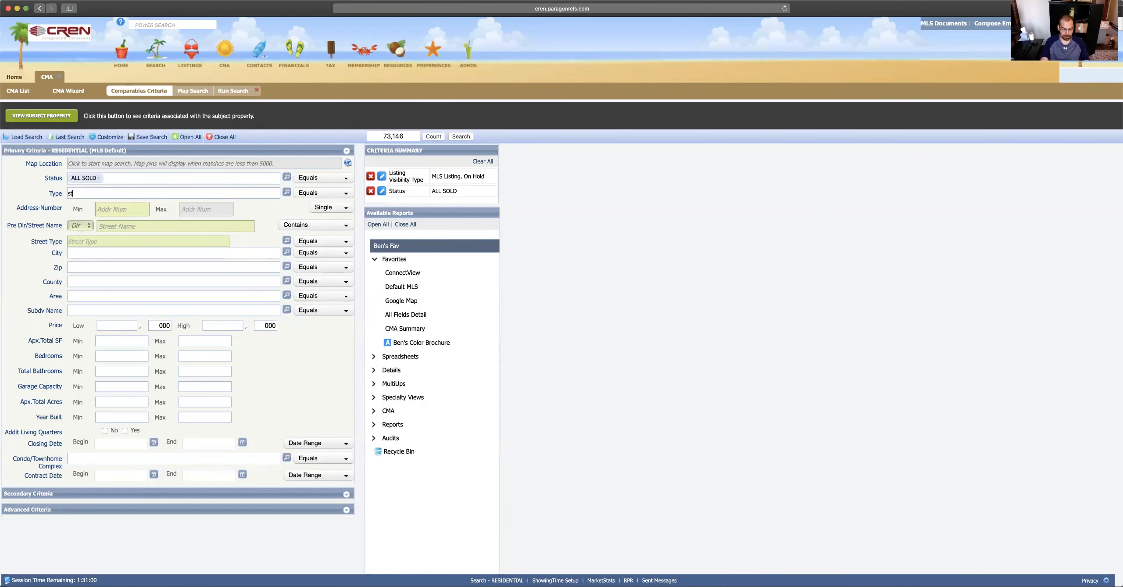
# Step: Limit the property Type to SF and the City to Montrose
pyautogui.write('st')
pyautogui.click(92, 202)
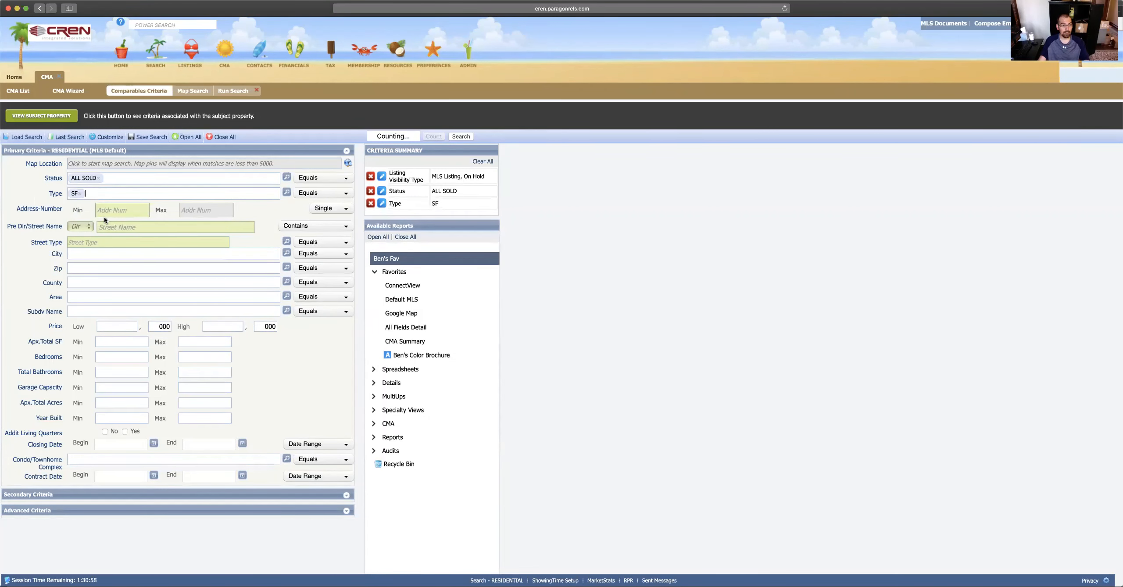
pyautogui.click(92, 253)
pyautogui.write('montro')
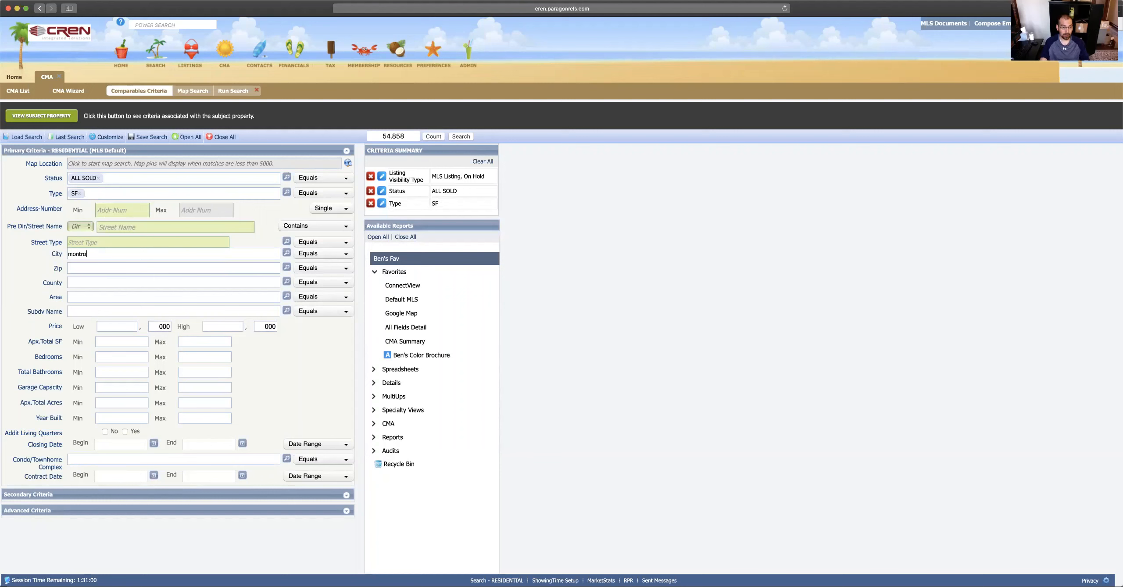
pyautogui.write('se')
pyautogui.click(91, 263)
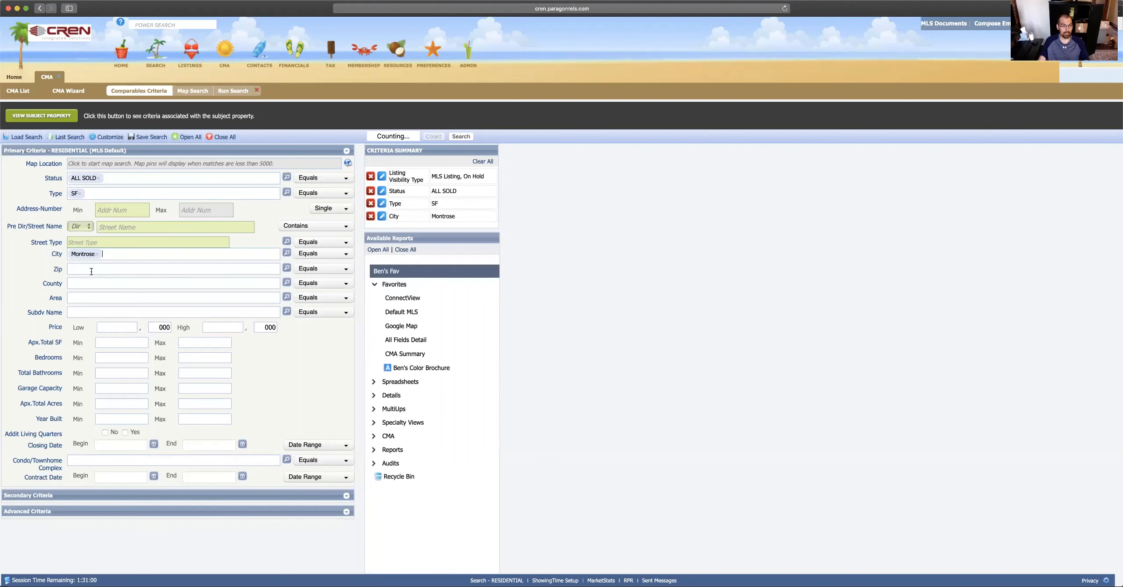
pyautogui.click(91, 270)
# Step: Set Price 300–400 thousand and Apx.Total SF 1000–1500, then run the search
pyautogui.click(117, 327)
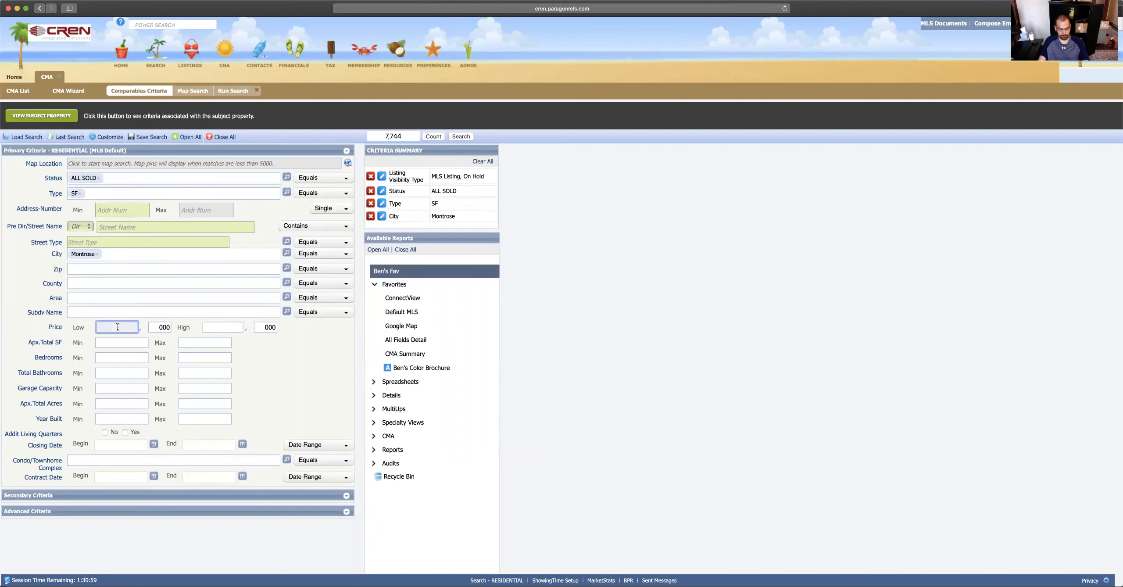
pyautogui.click(241, 326)
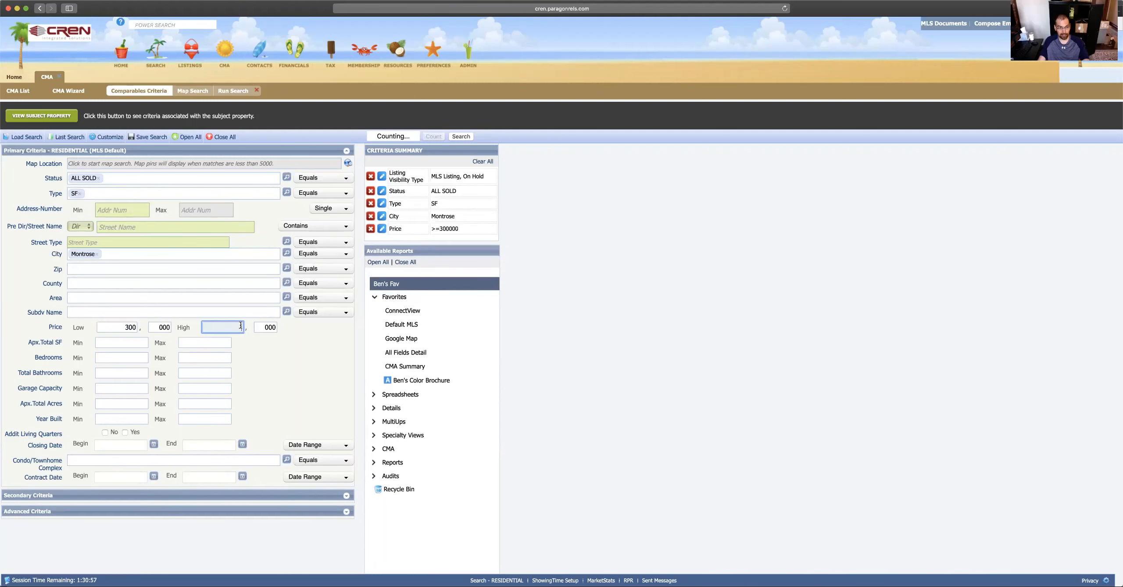
pyautogui.write('40')
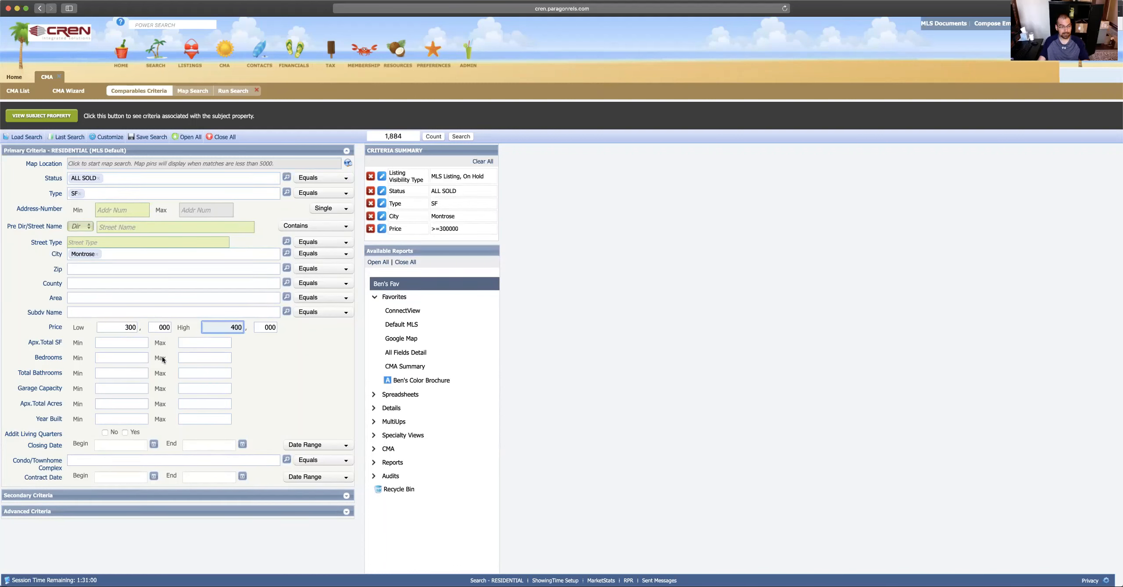
pyautogui.write('0')
pyautogui.click(133, 343)
pyautogui.write('1')
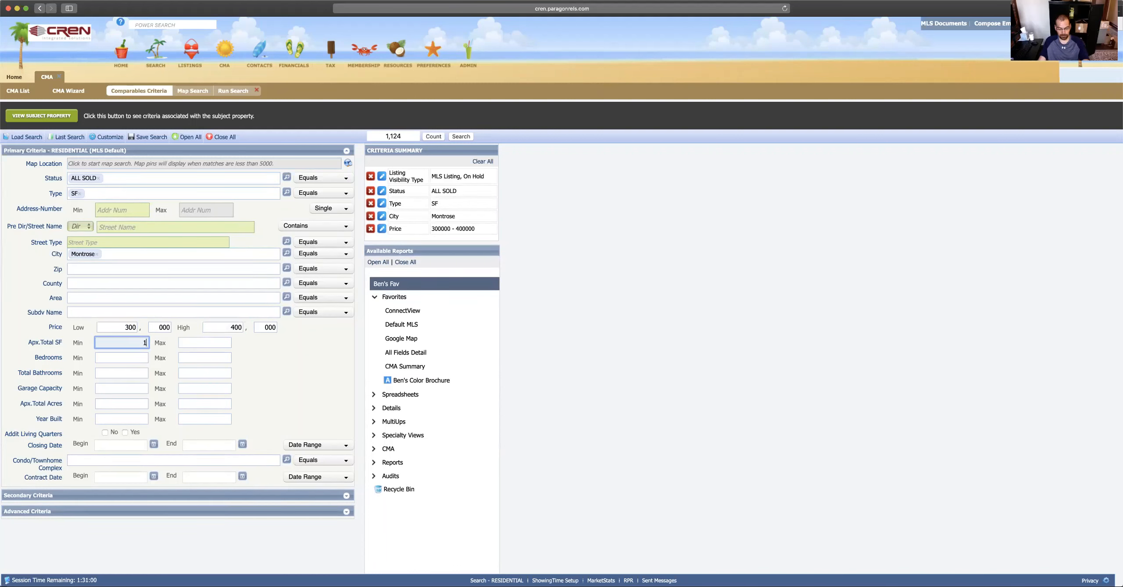
pyautogui.write('000')
pyautogui.click(199, 344)
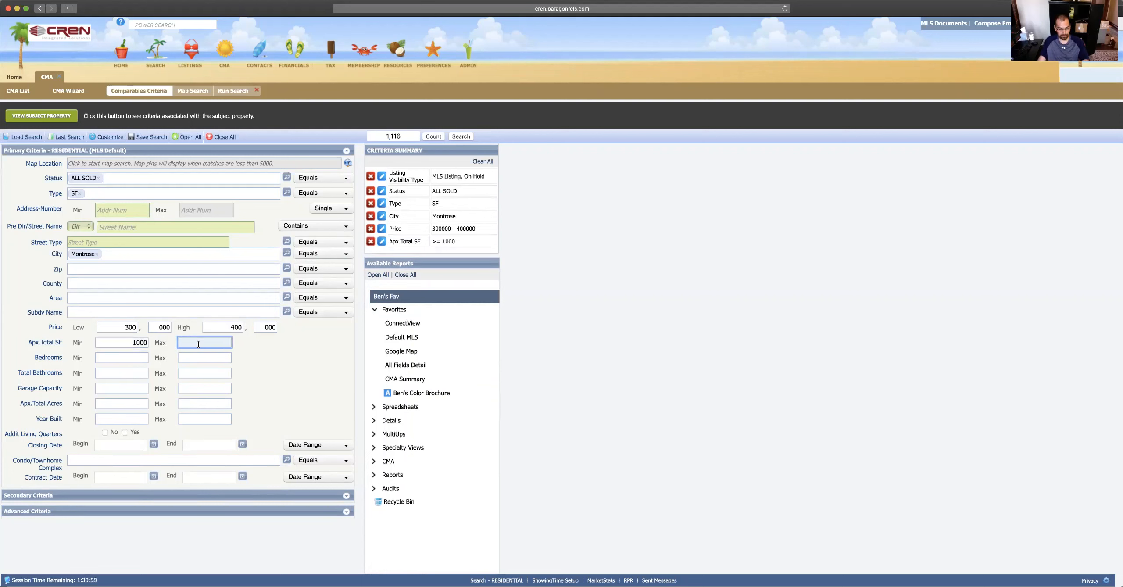
pyautogui.write('1500')
pyautogui.click(200, 359)
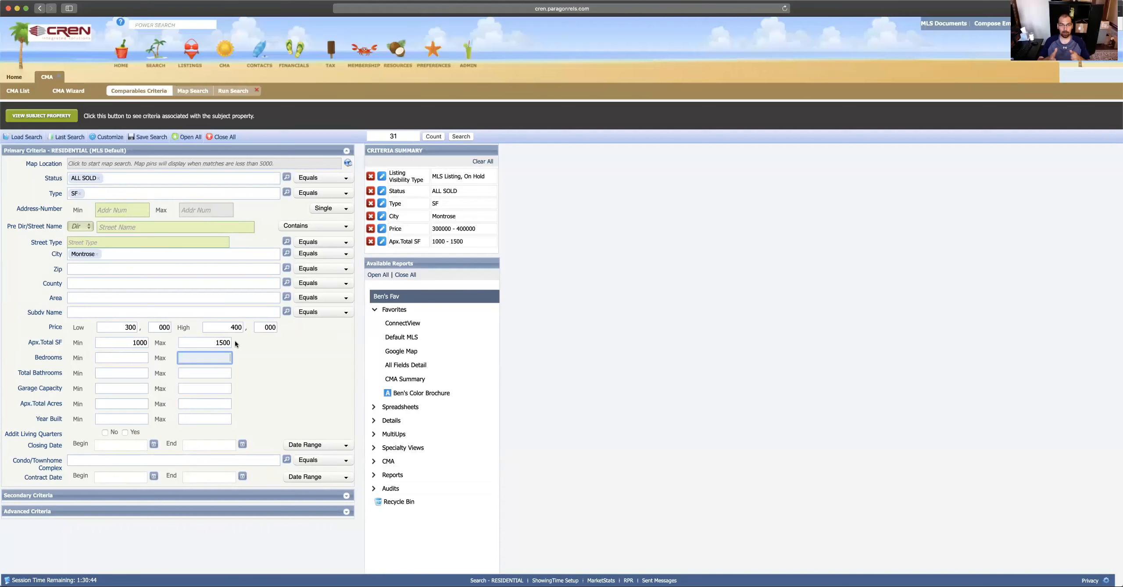
pyautogui.click(465, 136)
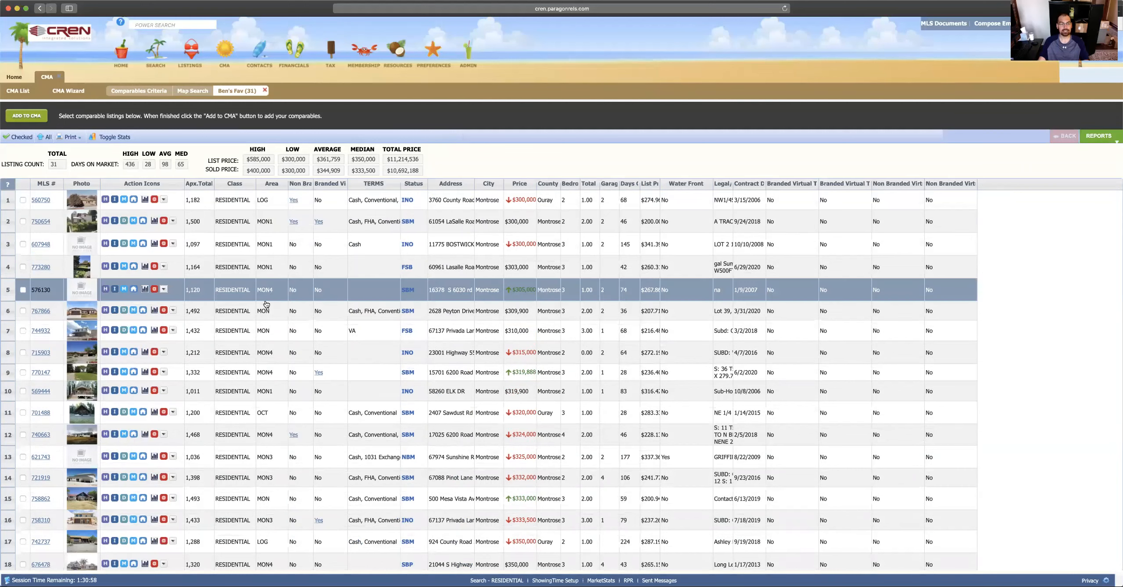
# Step: Check rows 1 through 9 of the 31 sold Montrose results as comparables
pyautogui.scroll(-5, 215, 365)
pyautogui.scroll(5, 214, 365)
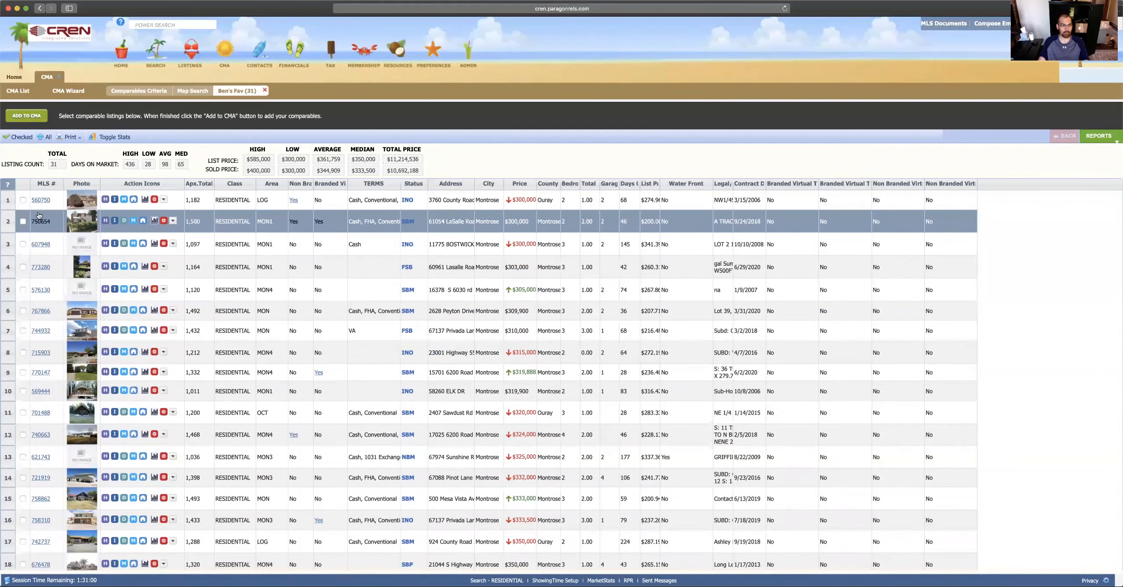
pyautogui.click(22, 200)
pyautogui.click(22, 221)
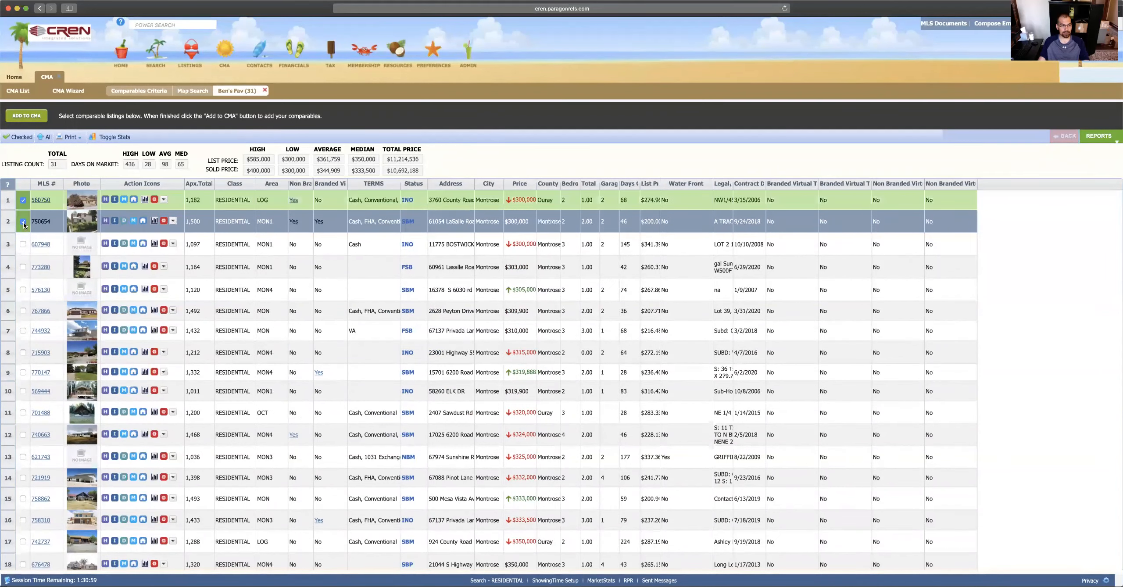
pyautogui.click(23, 244)
pyautogui.click(23, 267)
pyautogui.click(23, 290)
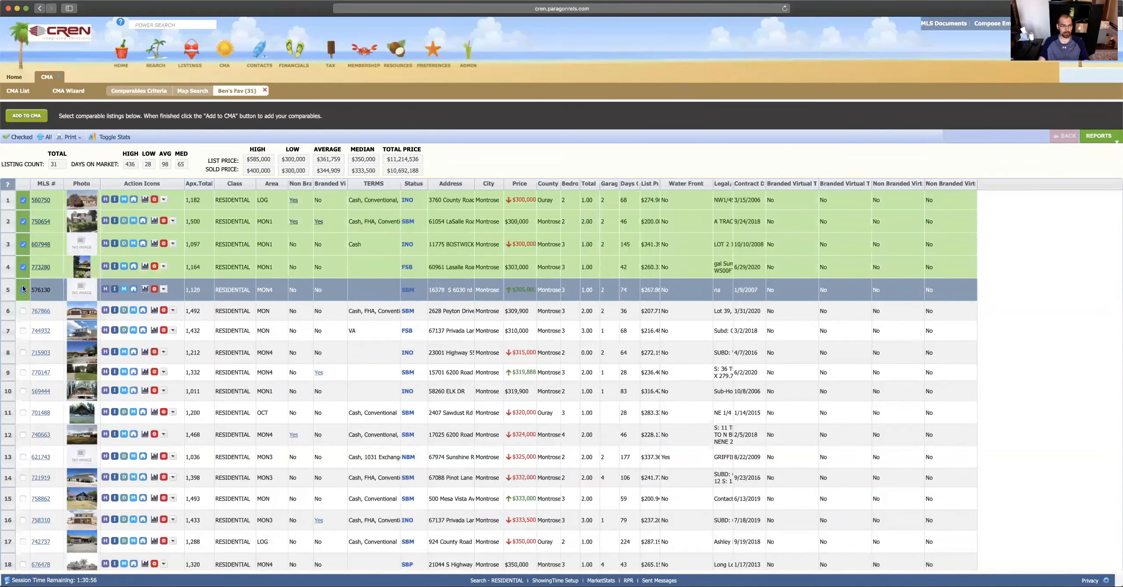
pyautogui.click(23, 311)
pyautogui.click(23, 330)
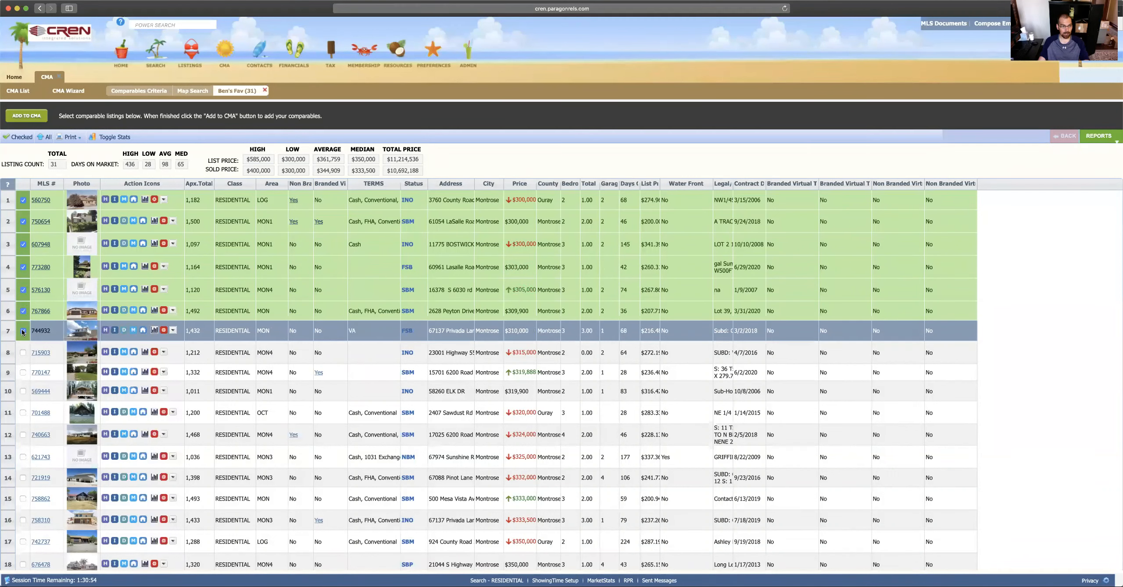
pyautogui.click(23, 352)
pyautogui.click(23, 372)
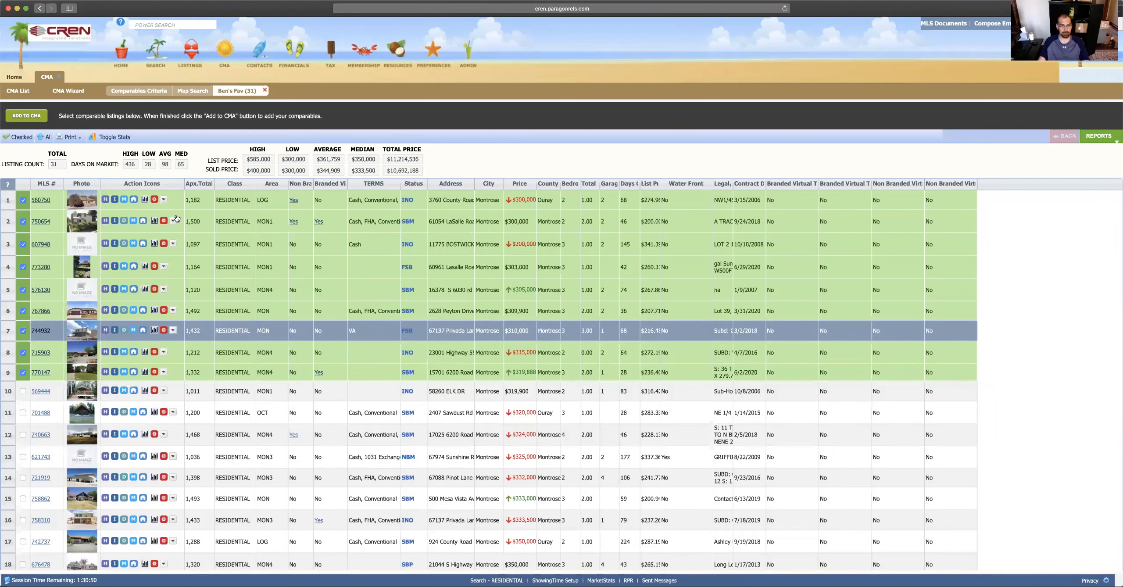
# Step: Add the SELECTED(9) listings to the CMA and save the Comparables step
pyautogui.click(26, 117)
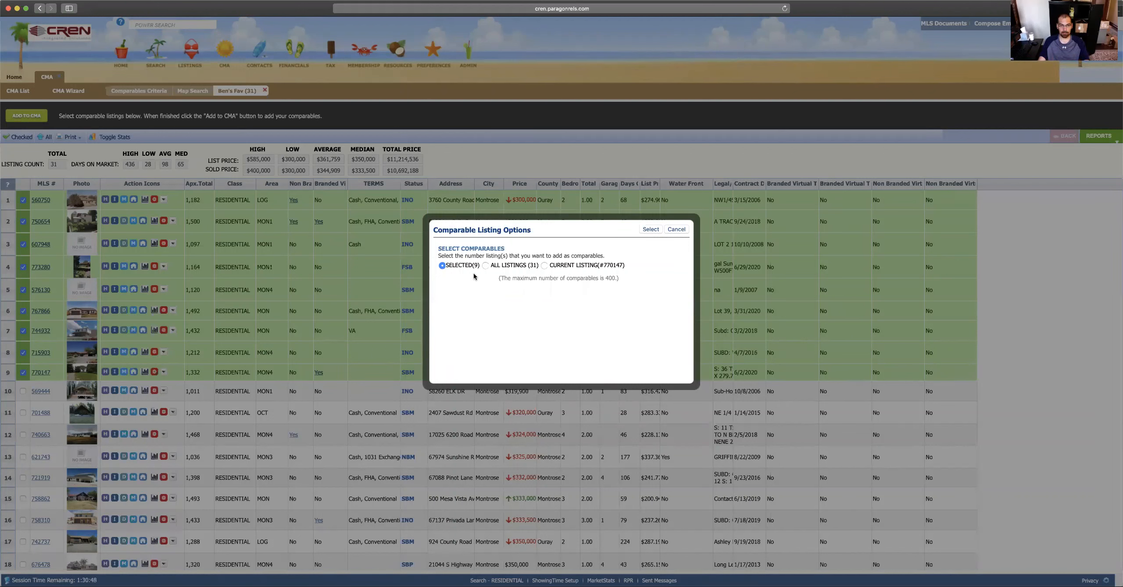
pyautogui.click(650, 229)
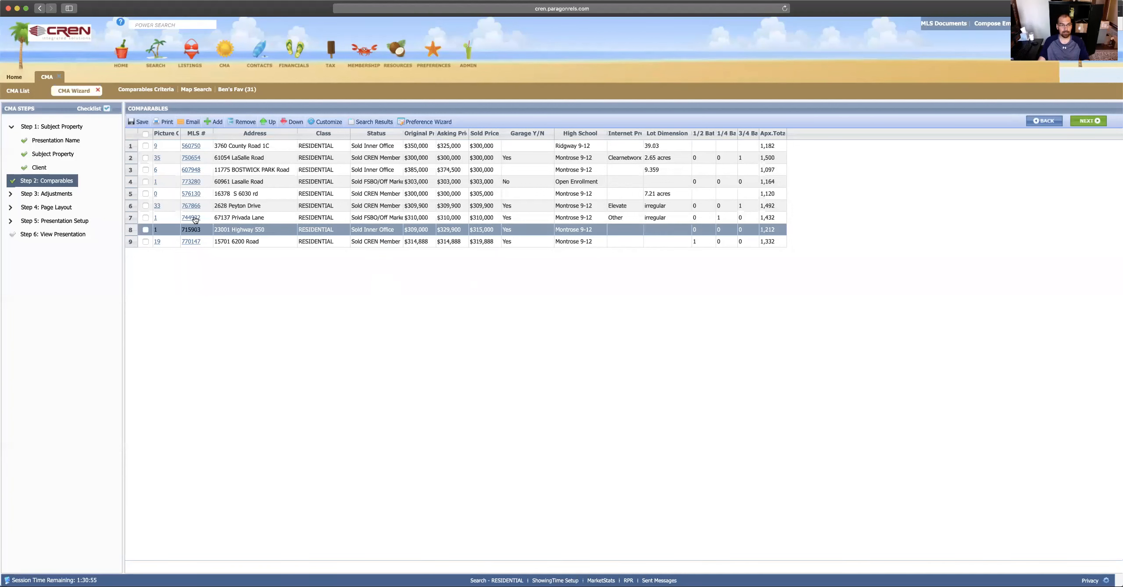
pyautogui.click(141, 125)
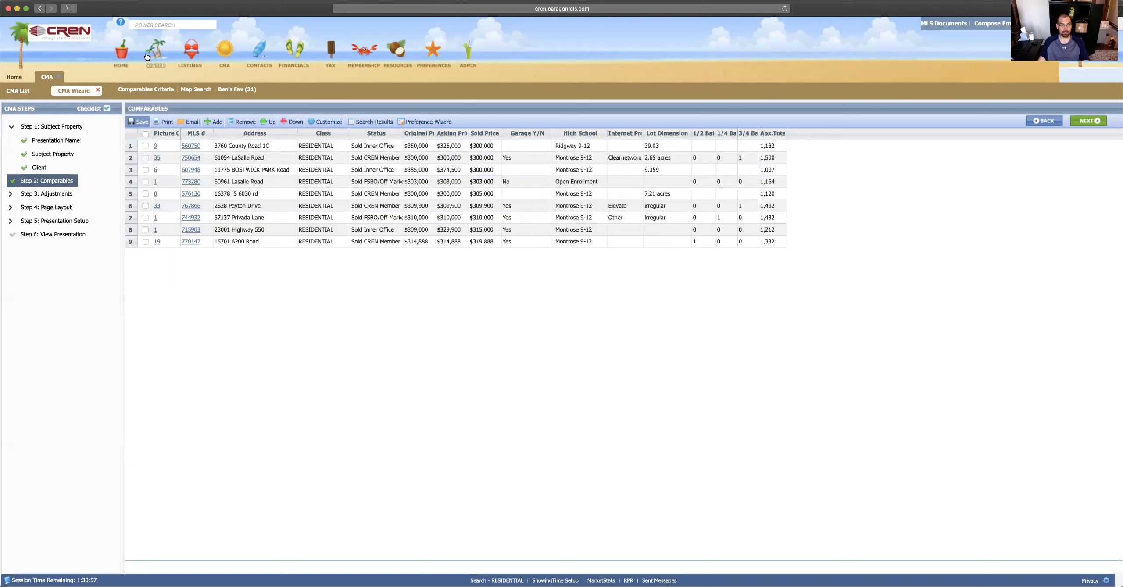
pyautogui.moveTo(156, 60)
pyautogui.click(20, 78)
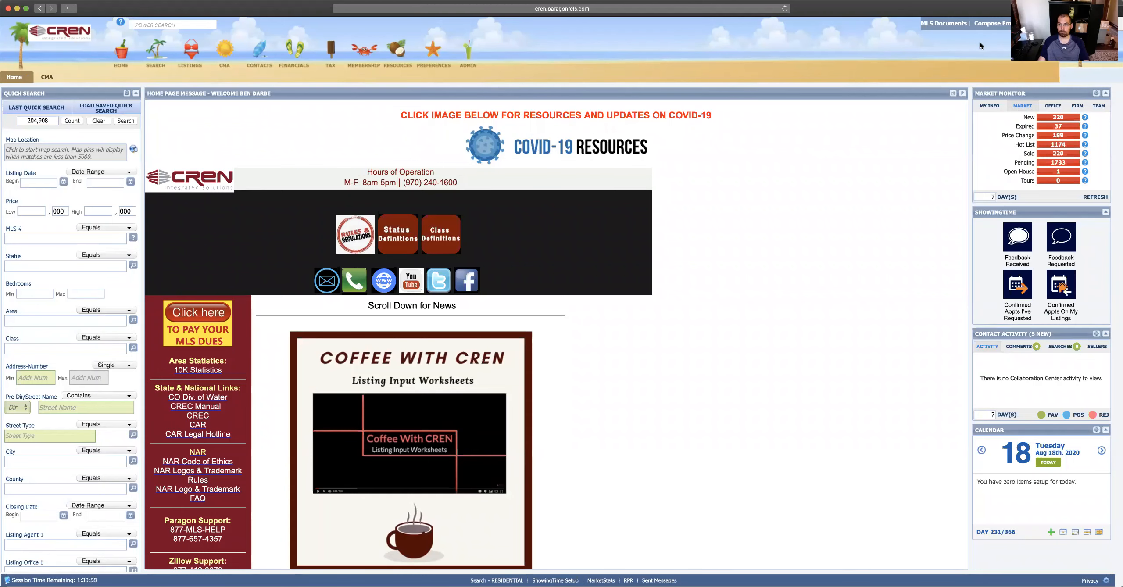
pyautogui.click(1059, 117)
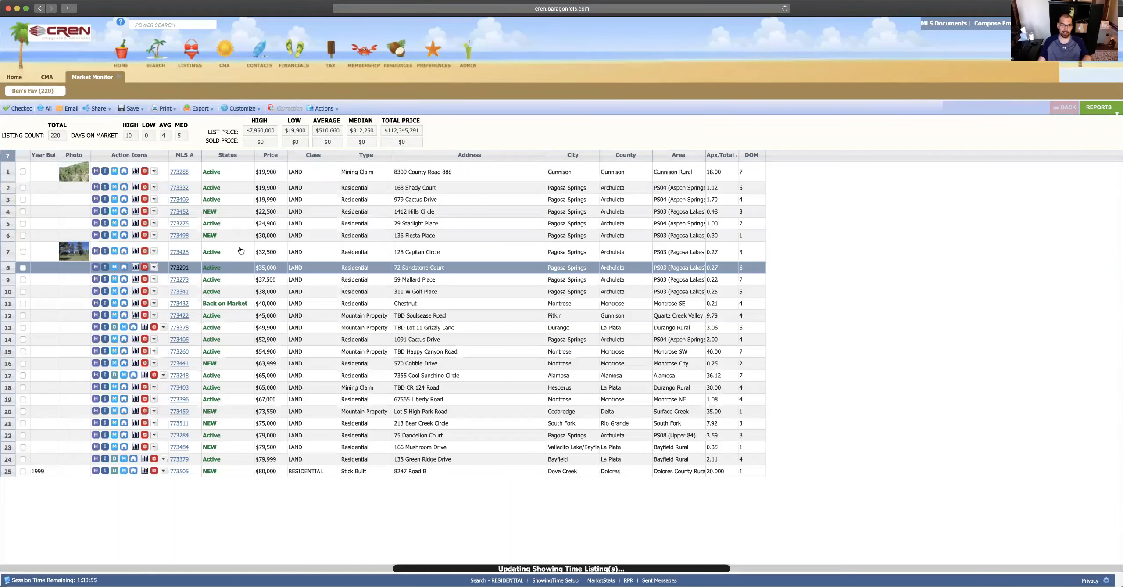
pyautogui.click(24, 217)
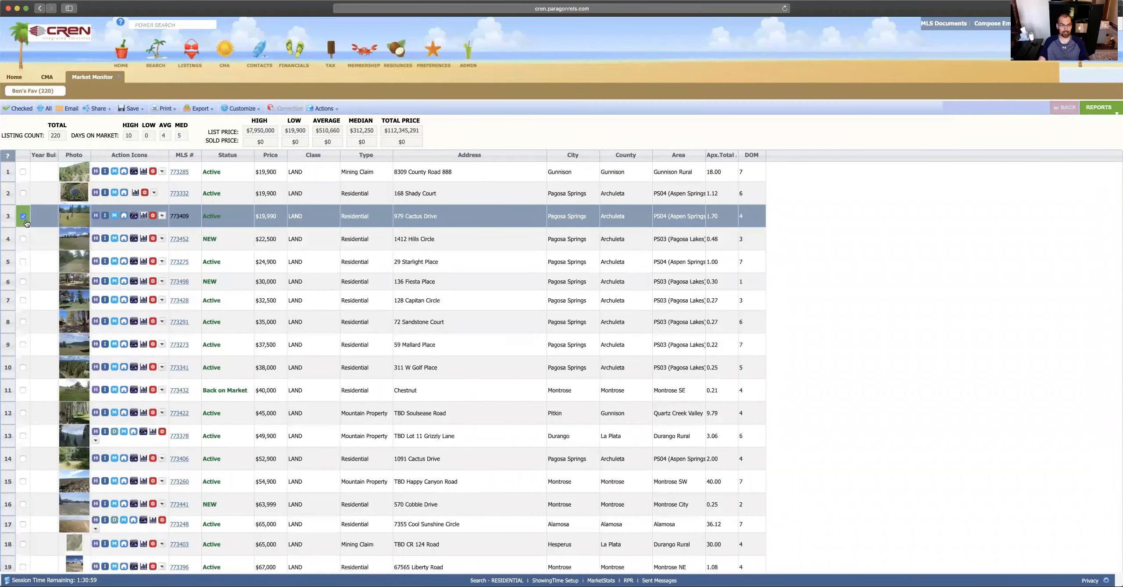
pyautogui.click(23, 262)
pyautogui.click(24, 300)
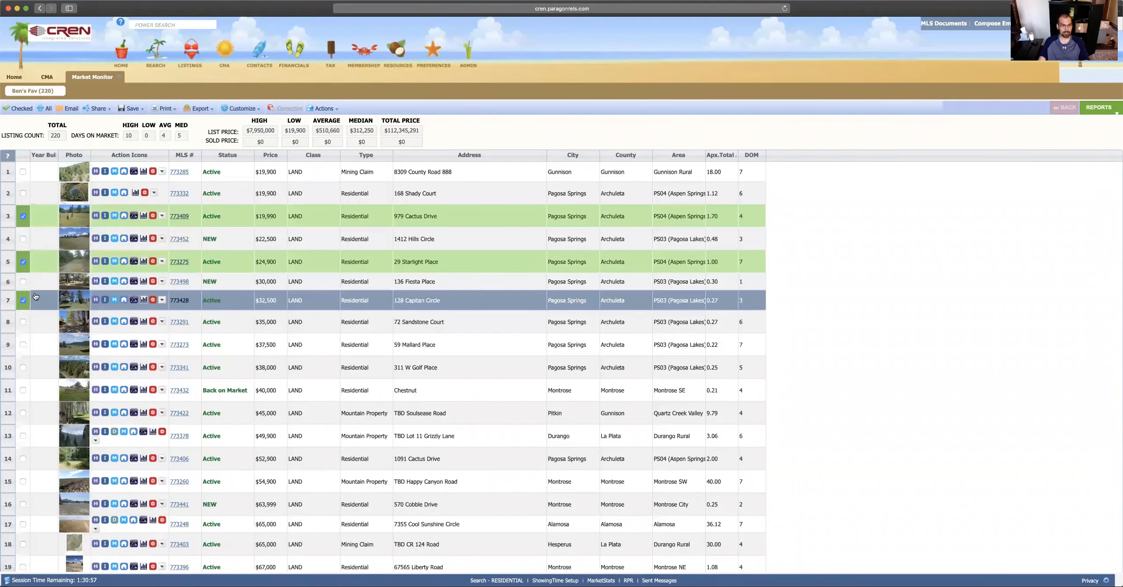
# Step: Add the three checked listings to the saved Awesome CMA Webinar presentation
pyautogui.click(329, 109)
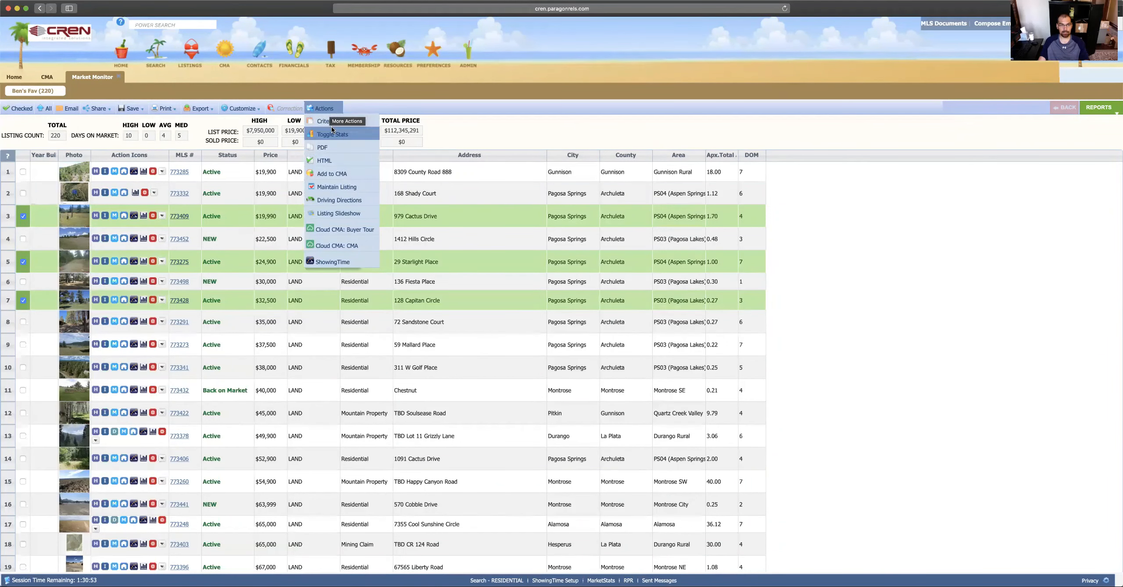
pyautogui.click(339, 178)
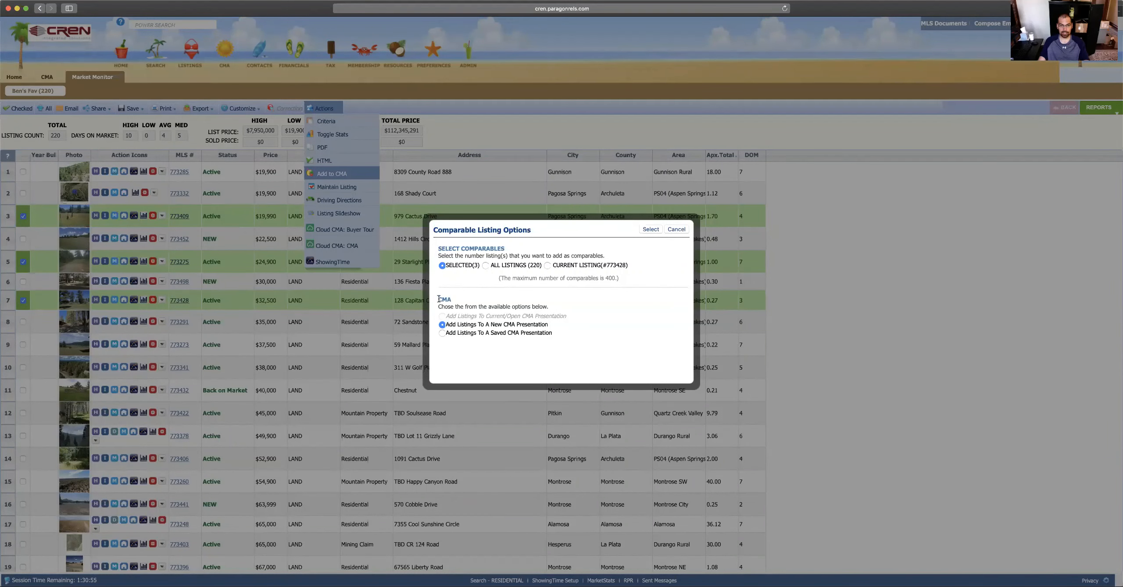
pyautogui.click(443, 333)
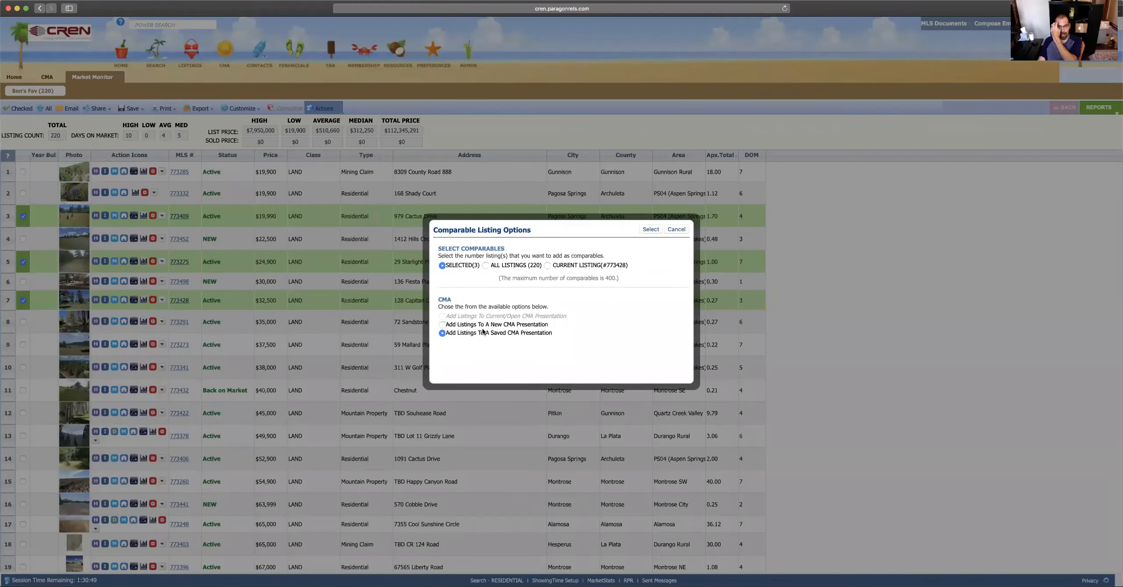
pyautogui.click(651, 230)
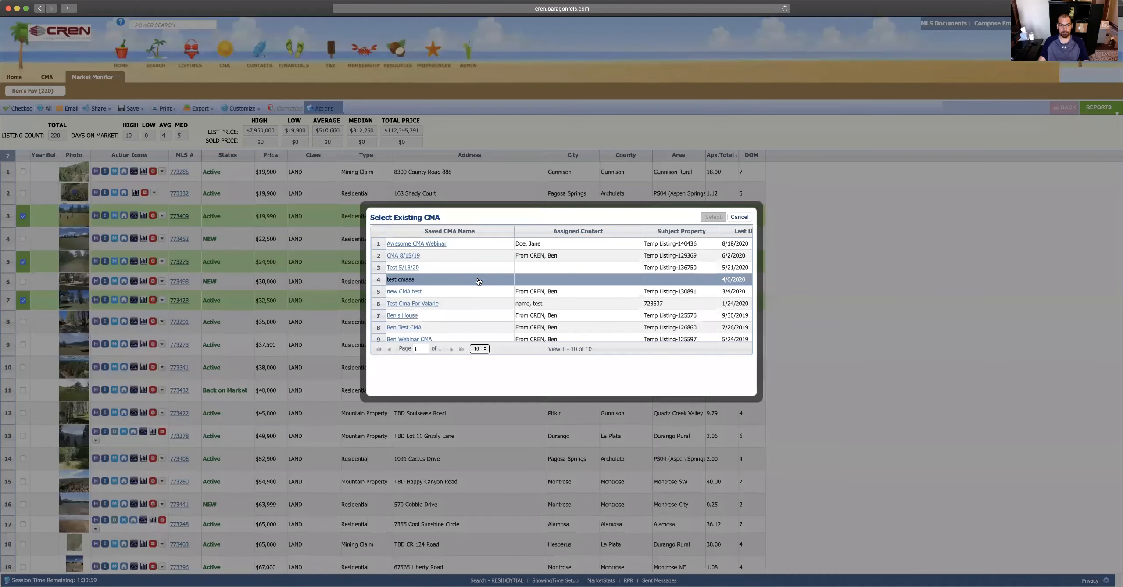
pyautogui.scroll(-1, 479, 282)
pyautogui.scroll(1, 483, 283)
pyautogui.click(436, 248)
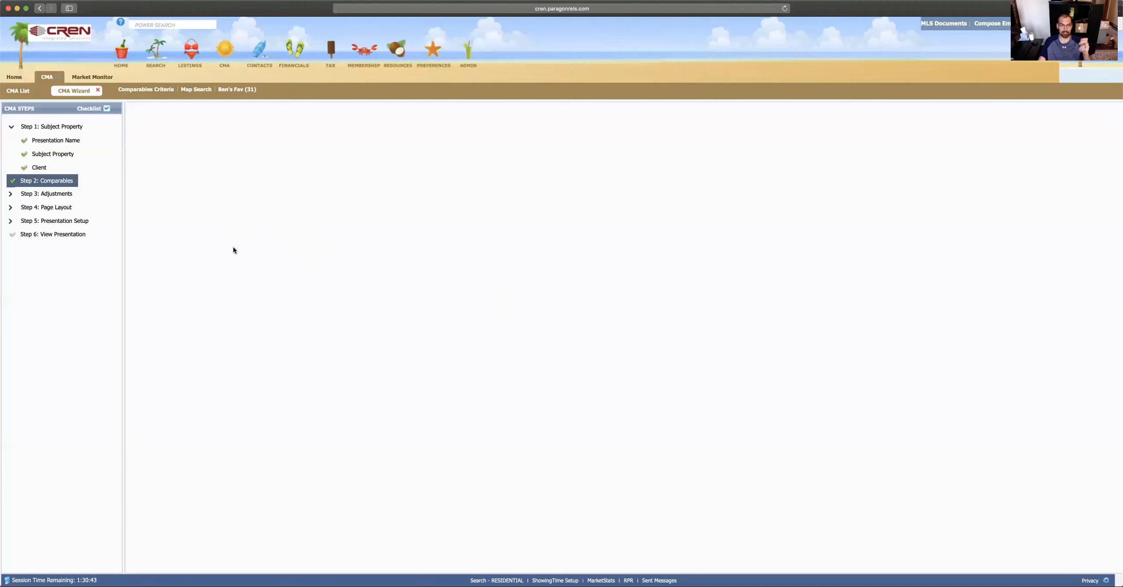
pyautogui.click(41, 165)
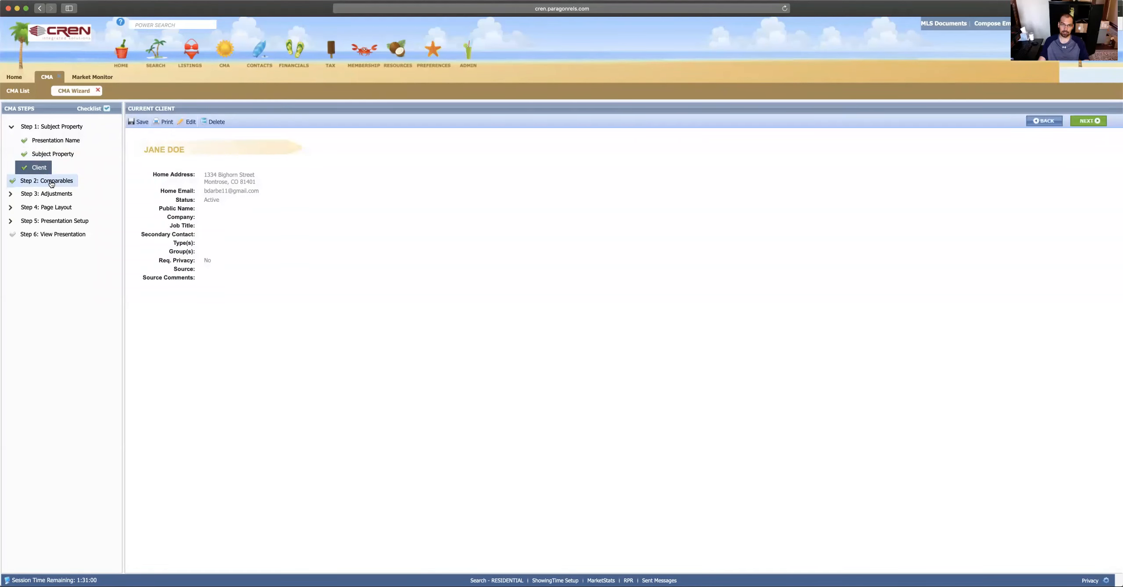
pyautogui.click(51, 182)
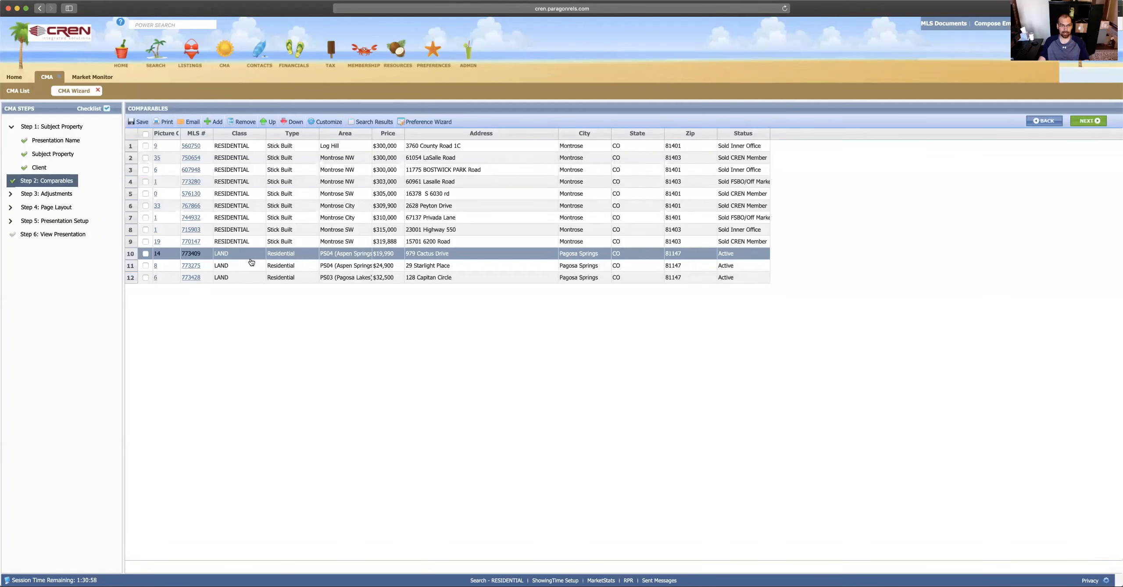
pyautogui.click(146, 253)
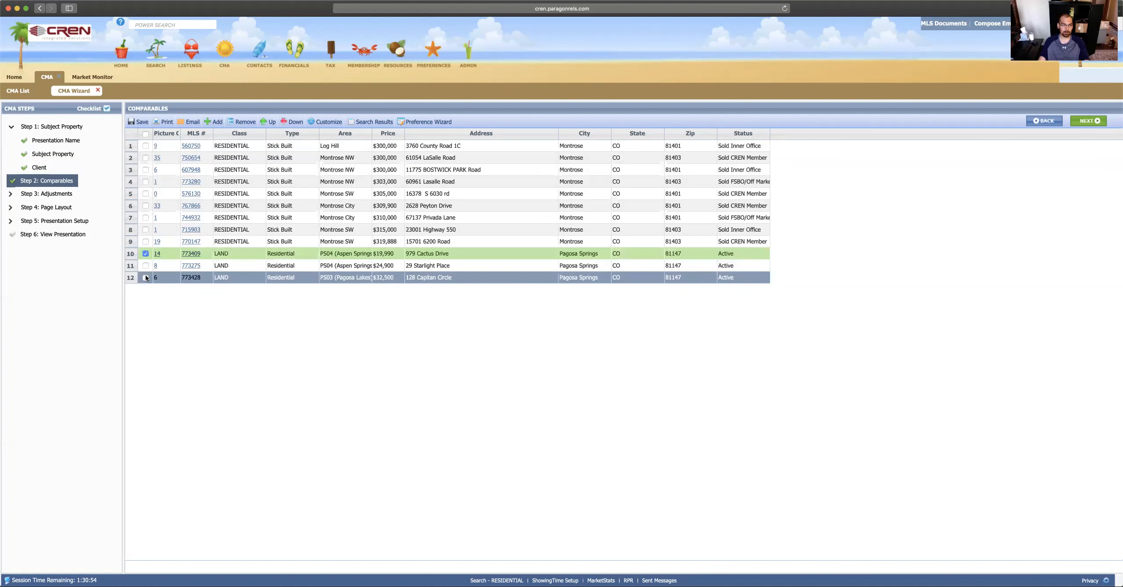
pyautogui.click(145, 277)
pyautogui.click(146, 266)
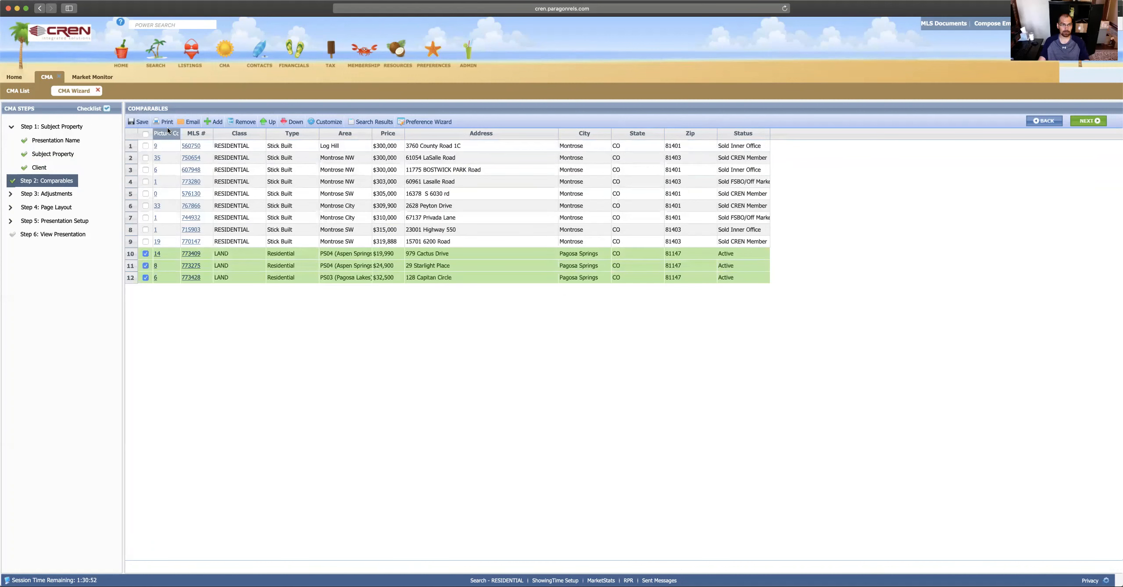
# Step: Delete the three checked comparables and bring up the Select Source page for another
pyautogui.click(244, 125)
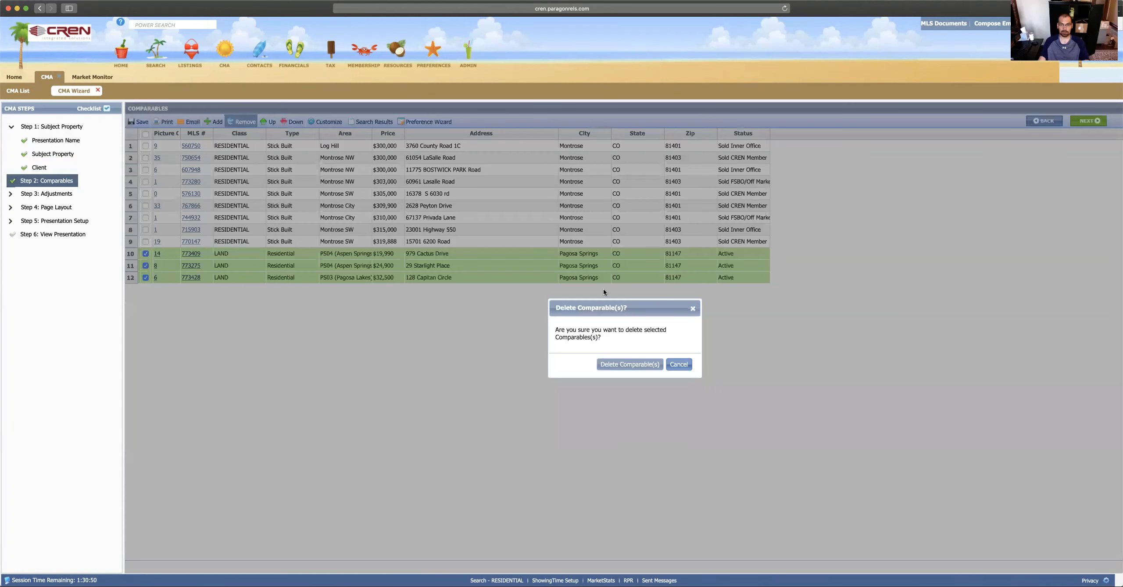
pyautogui.click(619, 364)
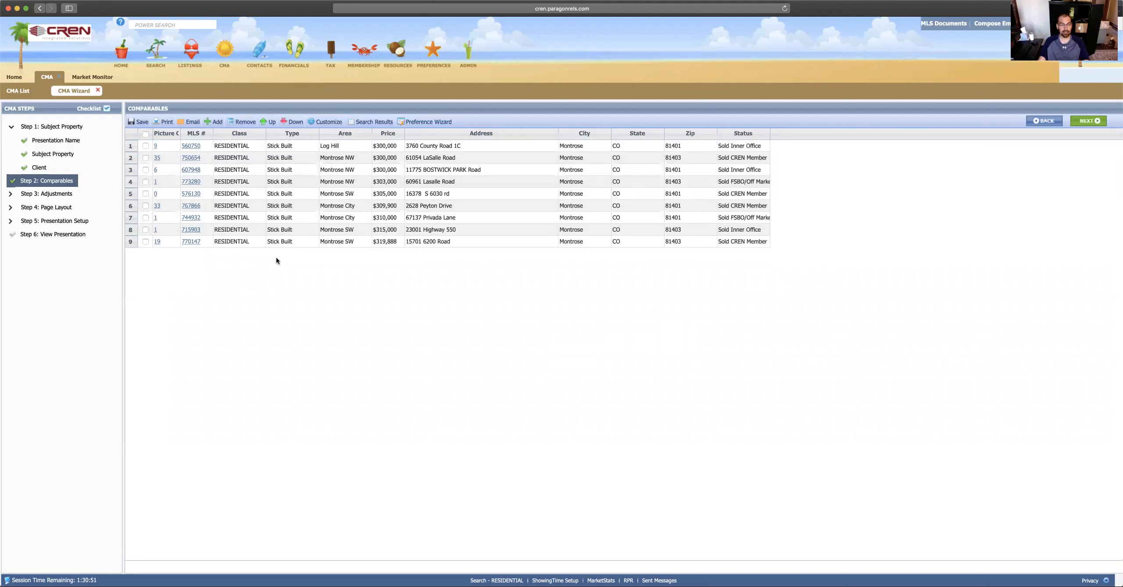
pyautogui.click(214, 122)
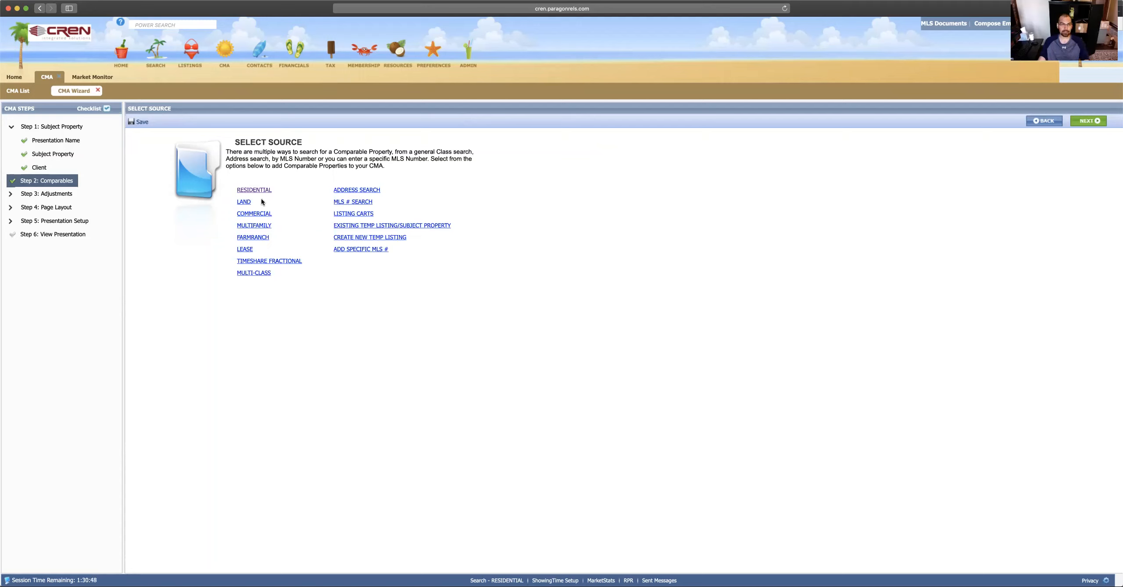
# Step: Review the client and the nine comparables, then go to Step 3's Calculated Adjustments
pyautogui.click(46, 181)
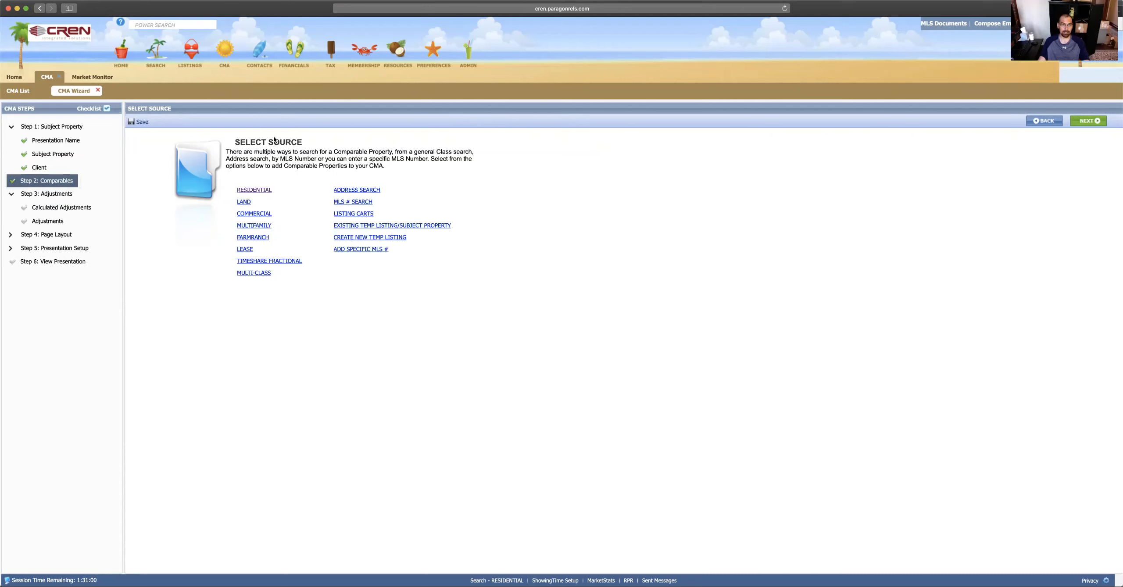
pyautogui.click(56, 182)
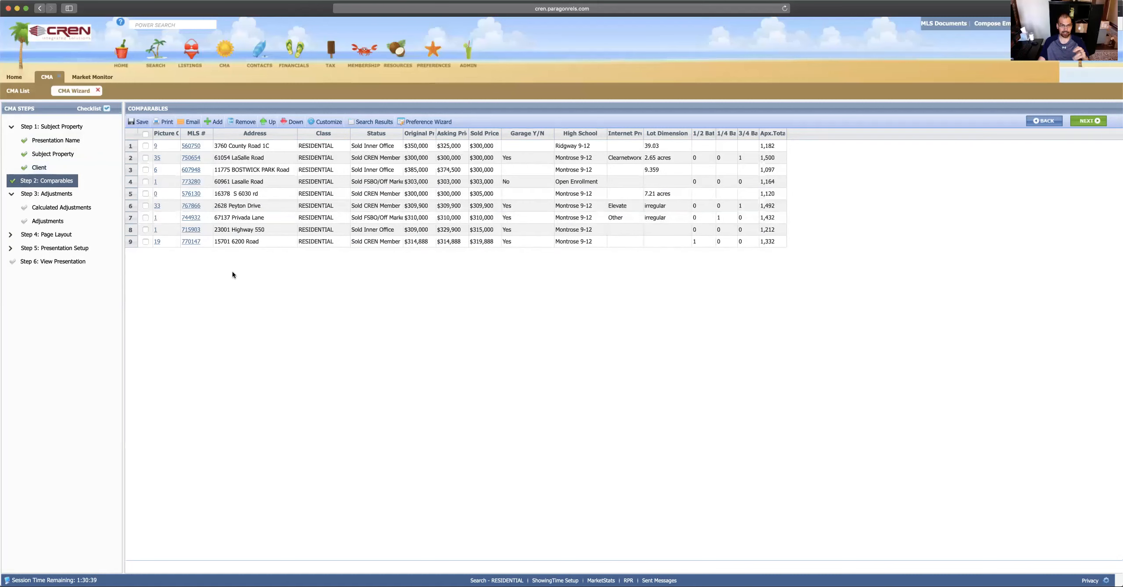
pyautogui.click(40, 171)
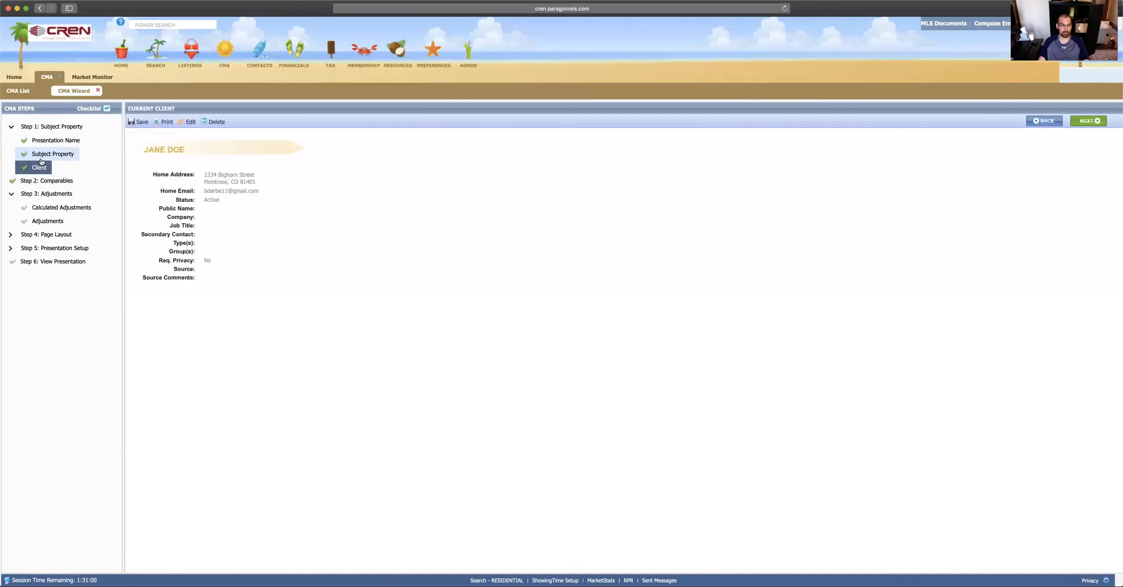
pyautogui.click(51, 179)
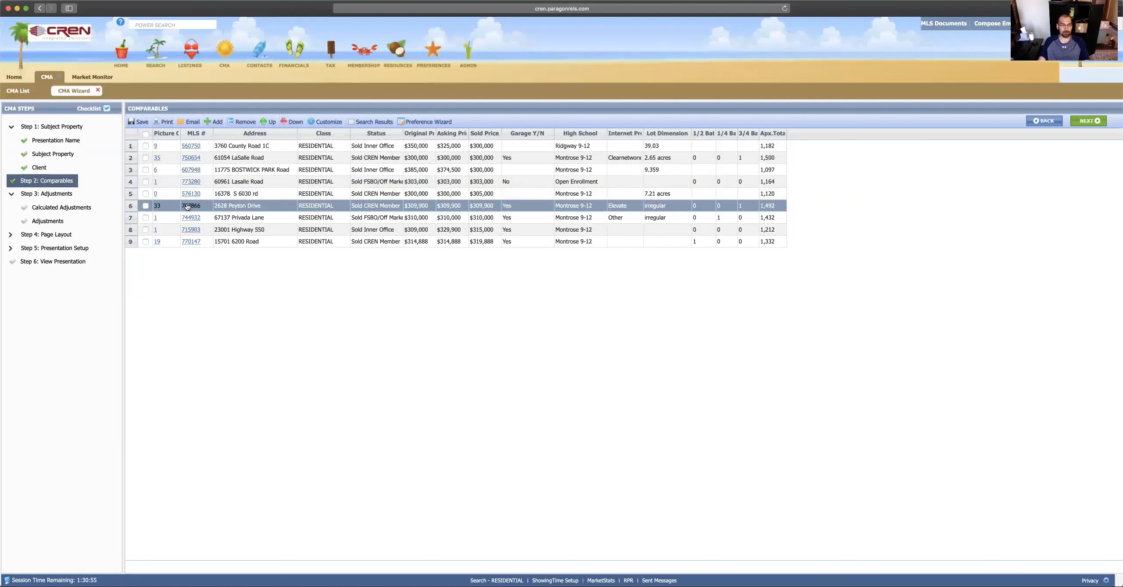
pyautogui.click(48, 196)
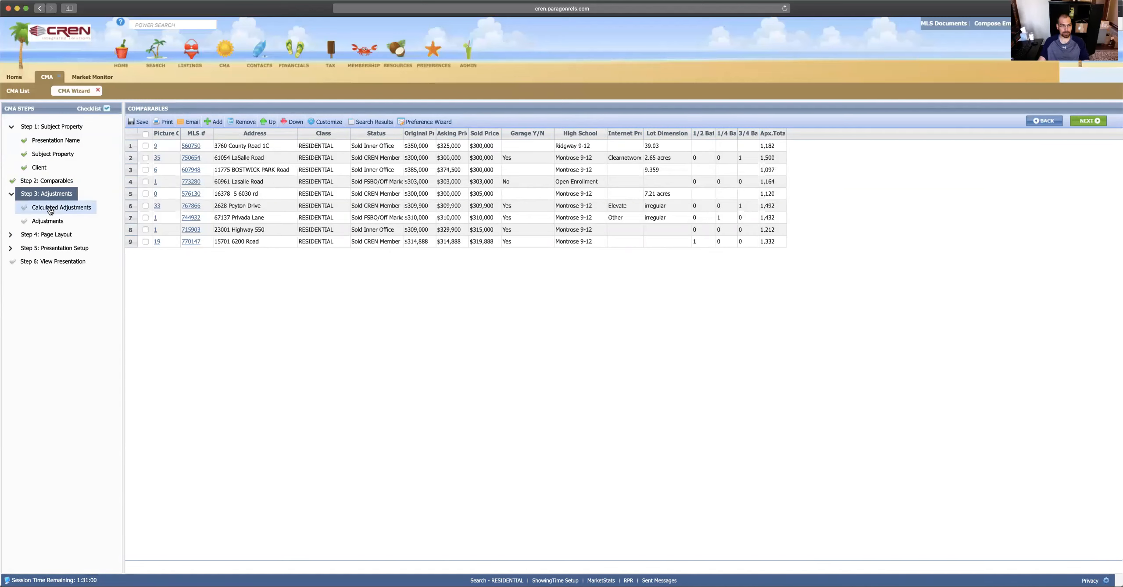
pyautogui.click(51, 209)
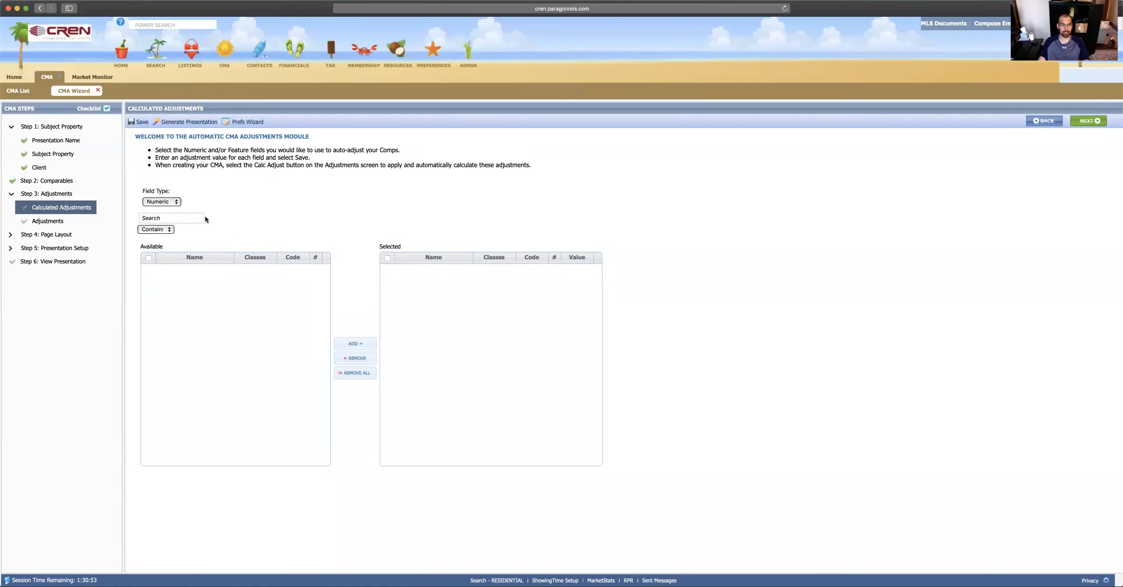
# Step: Switch Field Type to Features, widen the Name column and add APPLIANCE INCLUSIONS-Washer
pyautogui.click(175, 204)
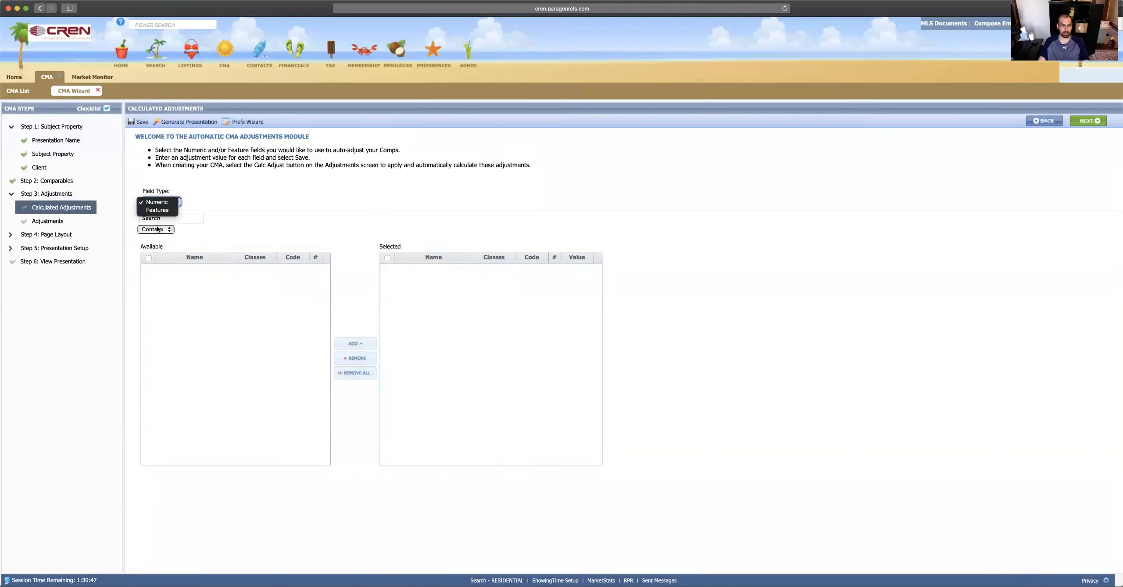
pyautogui.click(158, 210)
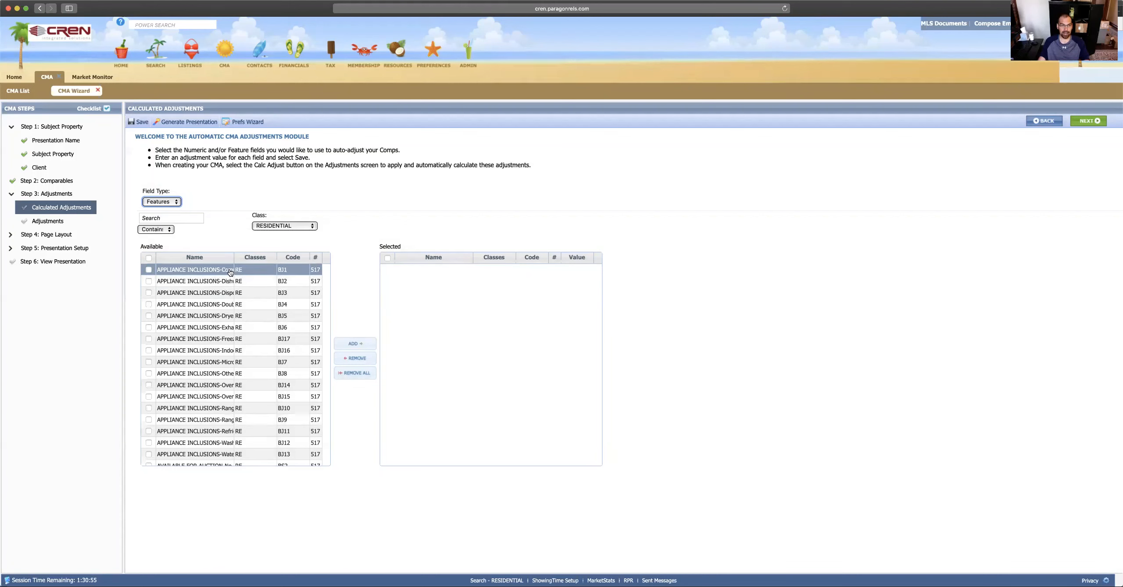
pyautogui.click(235, 256)
pyautogui.moveTo(234, 259); pyautogui.dragTo(290, 259)
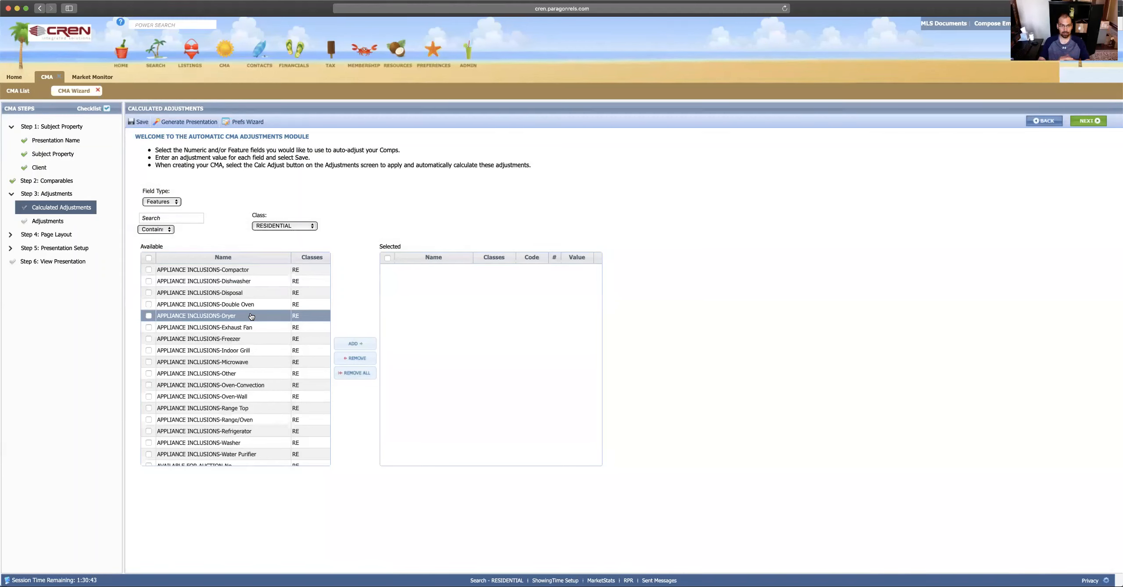
pyautogui.scroll(-3, 248, 360)
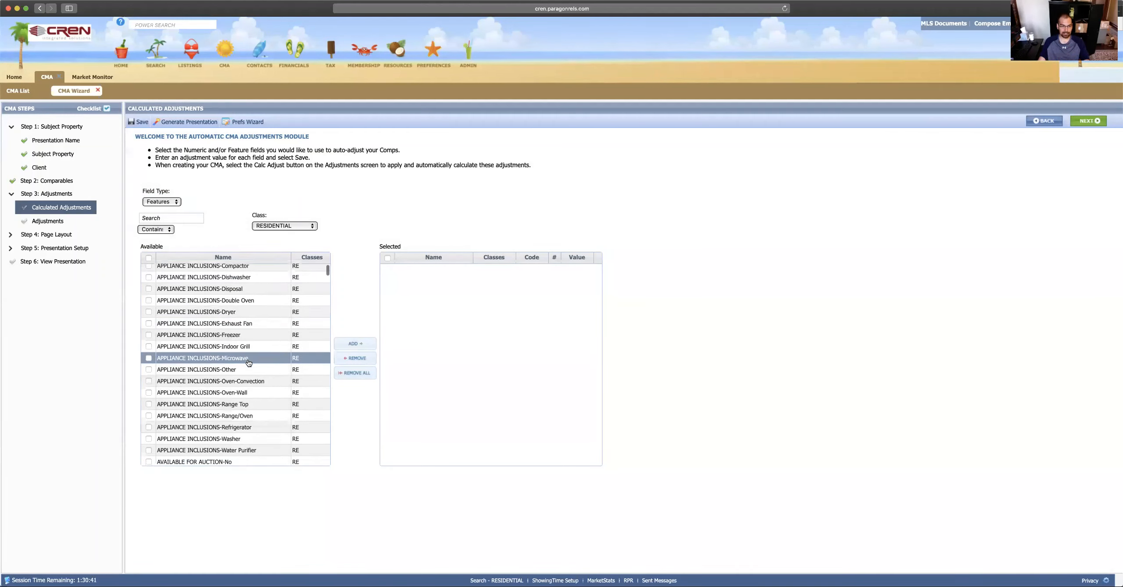
pyautogui.scroll(-3, 248, 362)
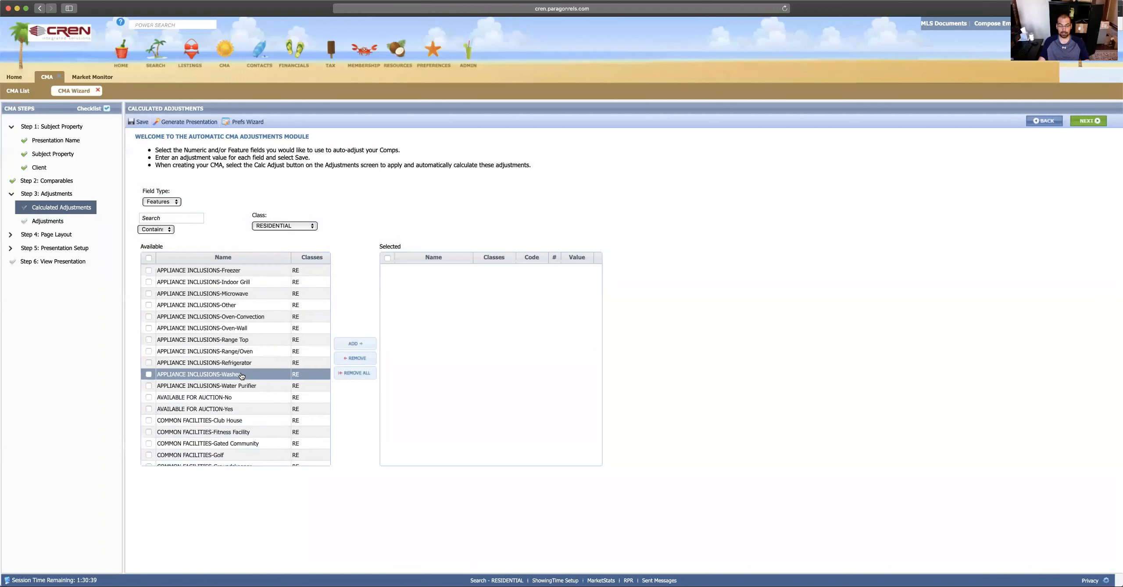
pyautogui.click(241, 376)
pyautogui.click(362, 346)
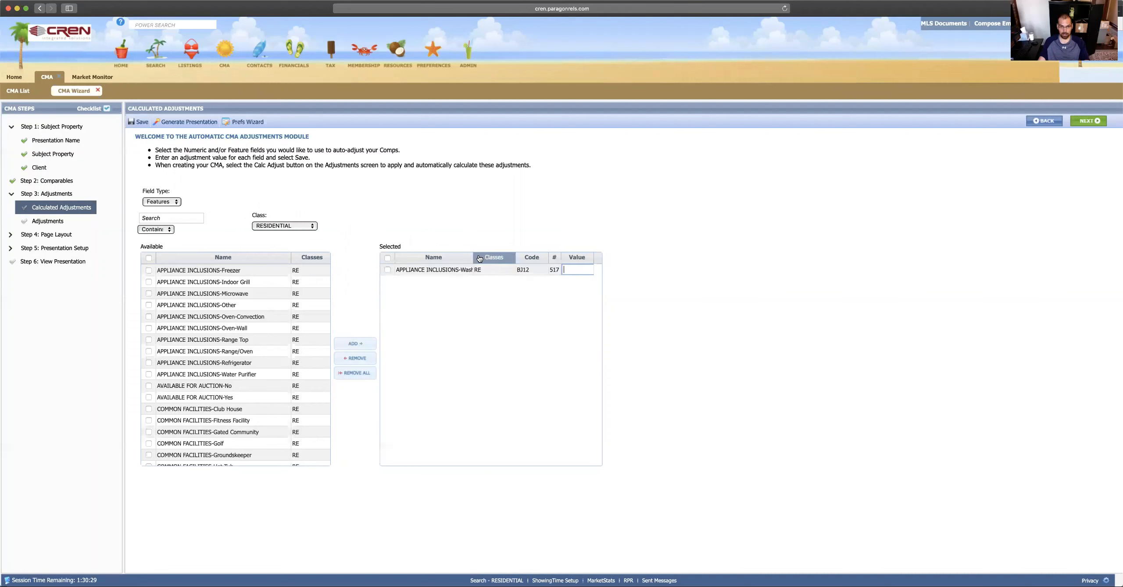
# Step: Give the Washer adjustment a value of 1000 and tick CONSTRUCTION TYPE-Other
pyautogui.click(570, 272)
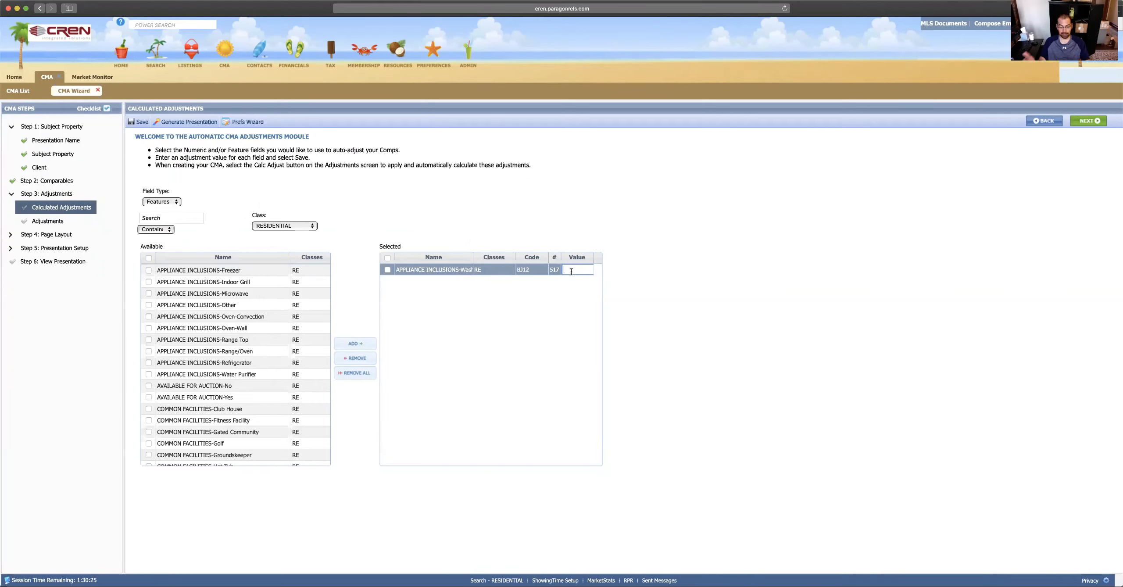
pyautogui.write('50')
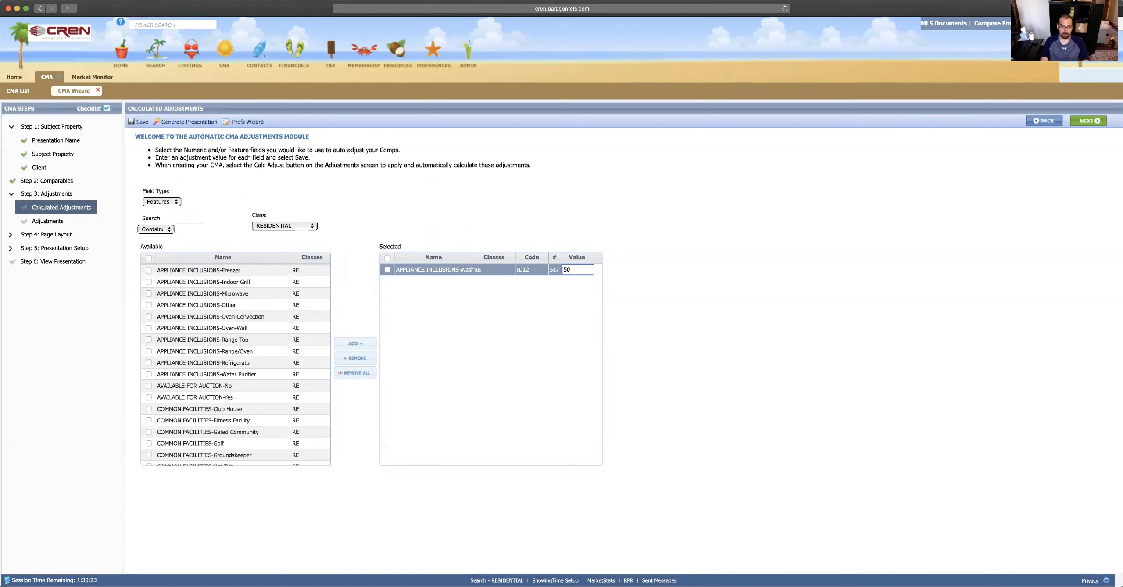
pyautogui.write('00')
pyautogui.press('BackSpace')
pyautogui.press('BackSpace')
pyautogui.press('BackSpace')
pyautogui.write('1000')
pyautogui.scroll(-3, 240, 403)
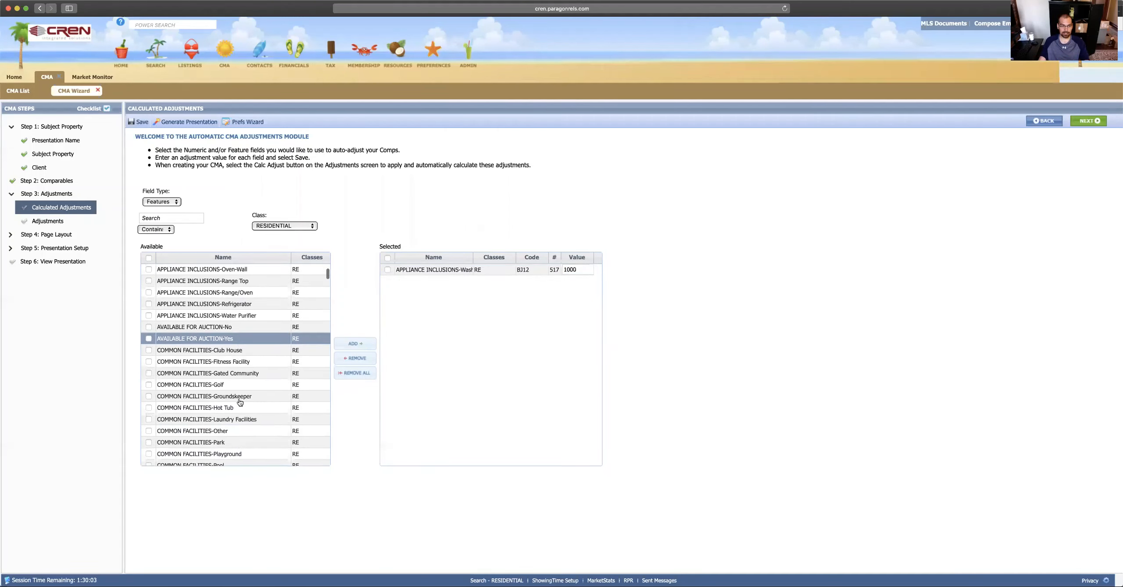
pyautogui.scroll(-6, 240, 402)
pyautogui.click(240, 351)
pyautogui.scroll(2, 240, 352)
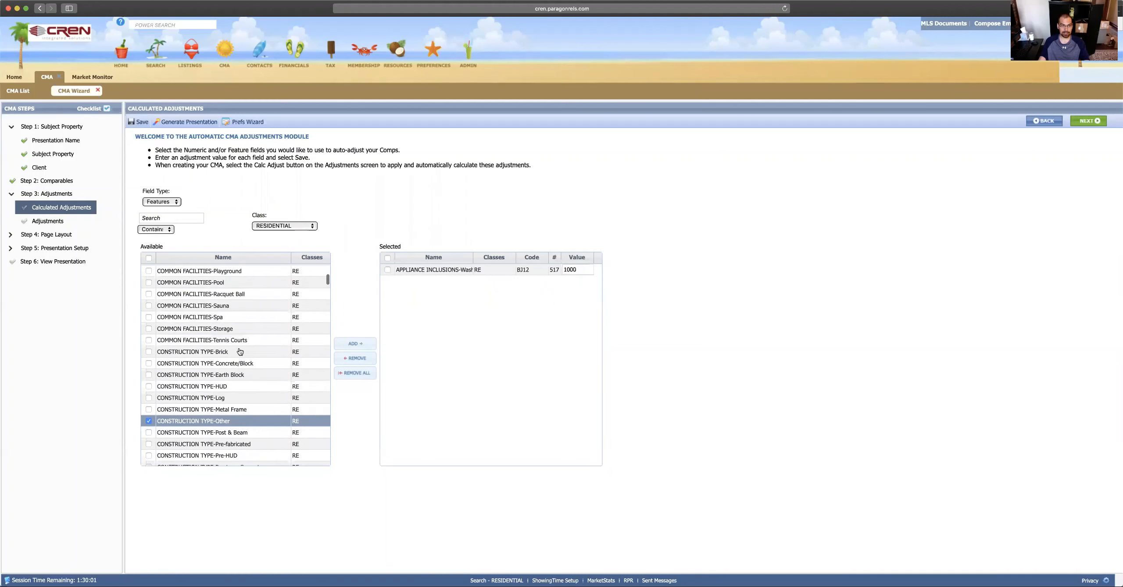
pyautogui.scroll(1, 240, 352)
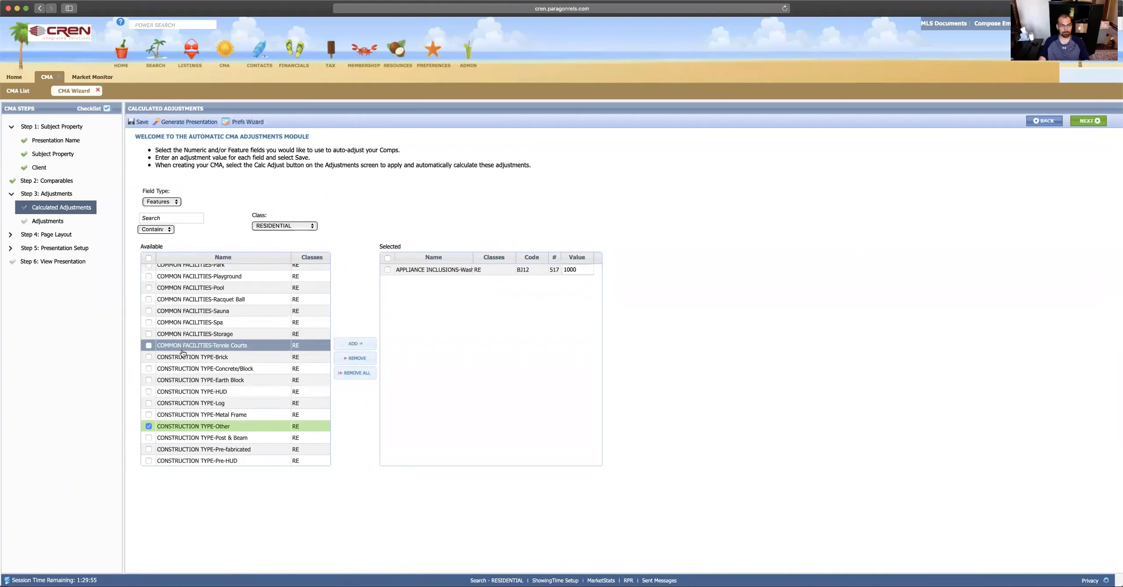
# Step: Open the Adjustments page, browse the comparables, and settle on comparable 1 of 9 at $300,000
pyautogui.click(47, 222)
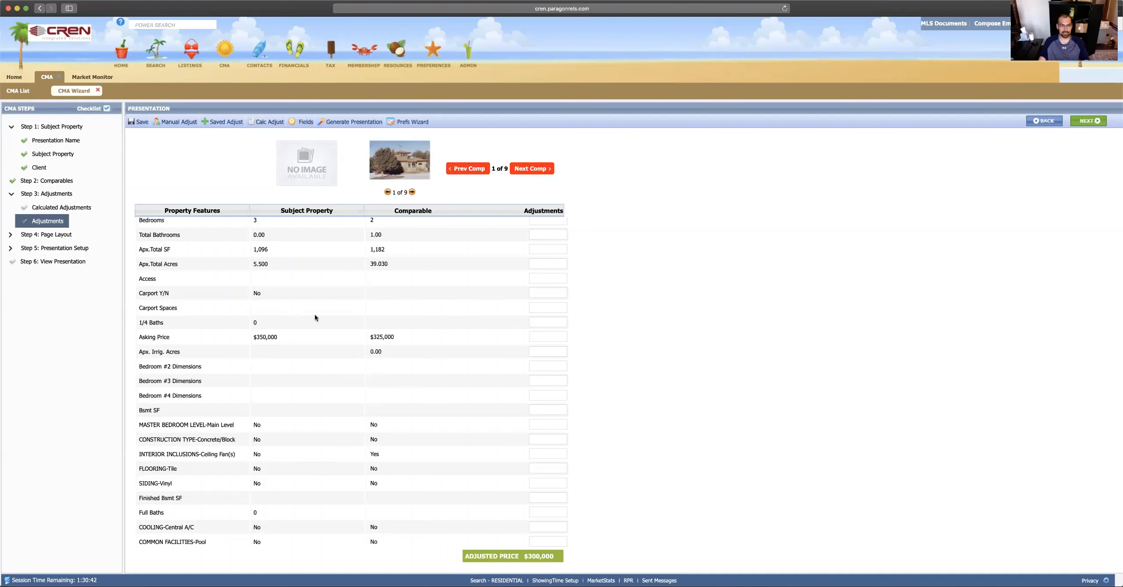
pyautogui.scroll(5, 315, 317)
pyautogui.scroll(1, 315, 317)
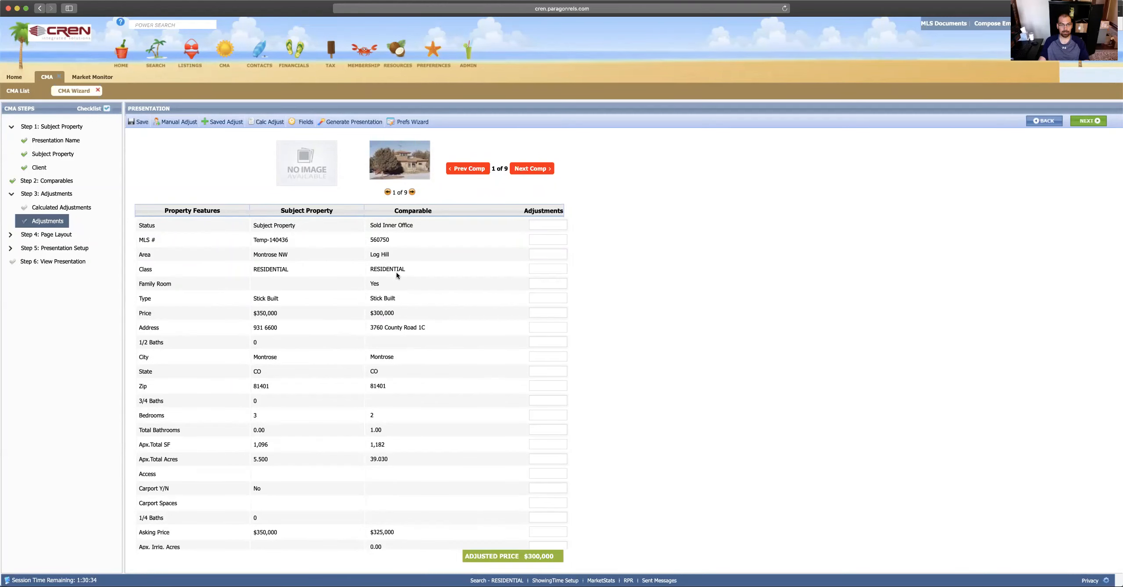
pyautogui.click(531, 169)
pyautogui.click(470, 170)
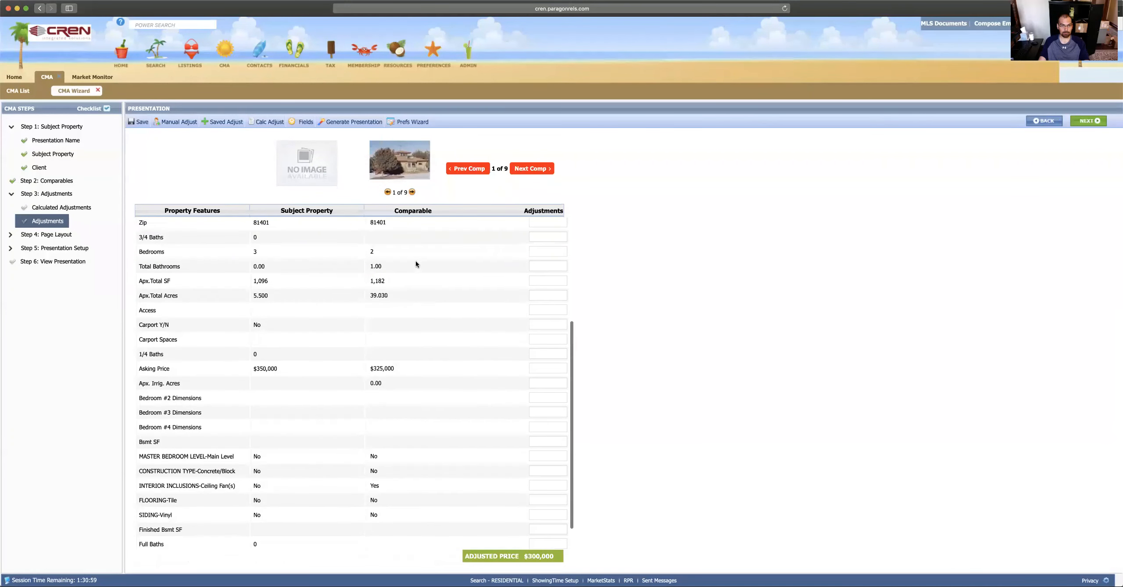
pyautogui.scroll(5, 416, 264)
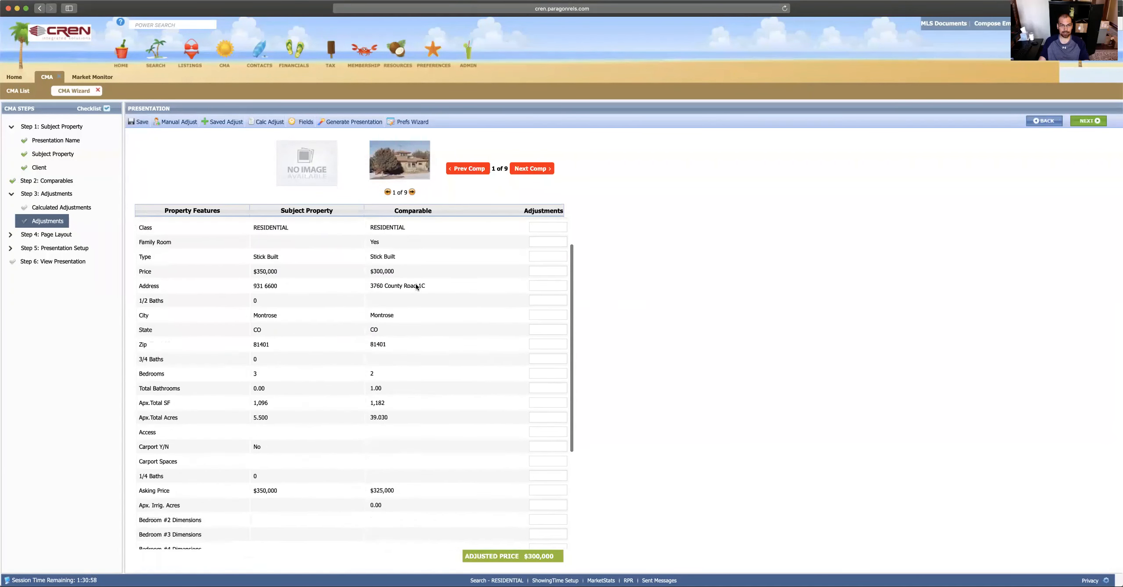
pyautogui.scroll(1, 431, 344)
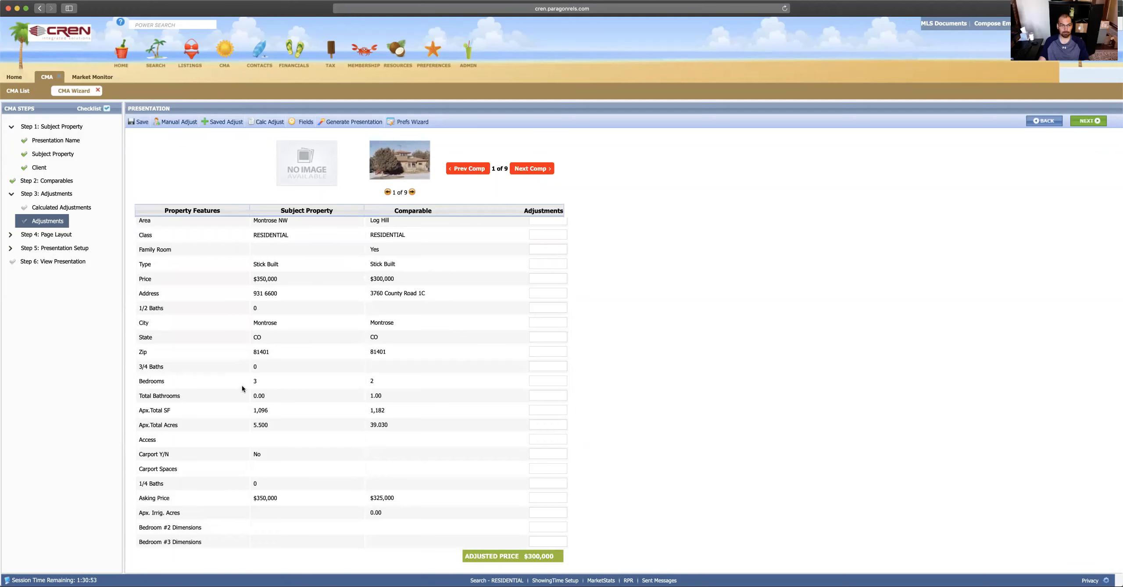
pyautogui.moveTo(249, 381); pyautogui.dragTo(271, 382)
pyautogui.click(274, 381)
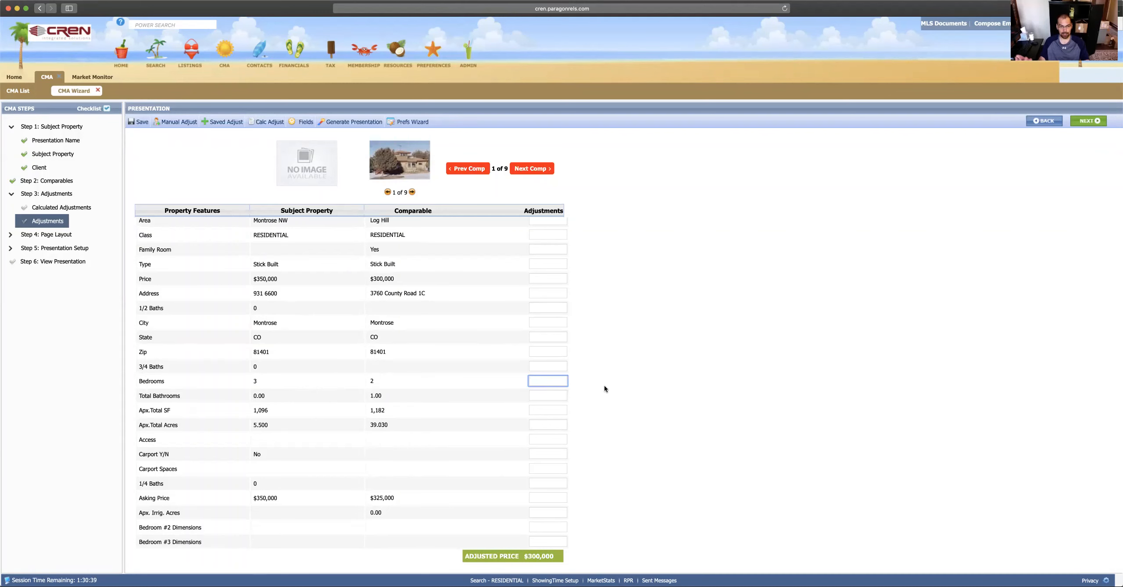
# Step: Enter a 5000 Bedrooms adjustment for comparable 1
pyautogui.write('5000')
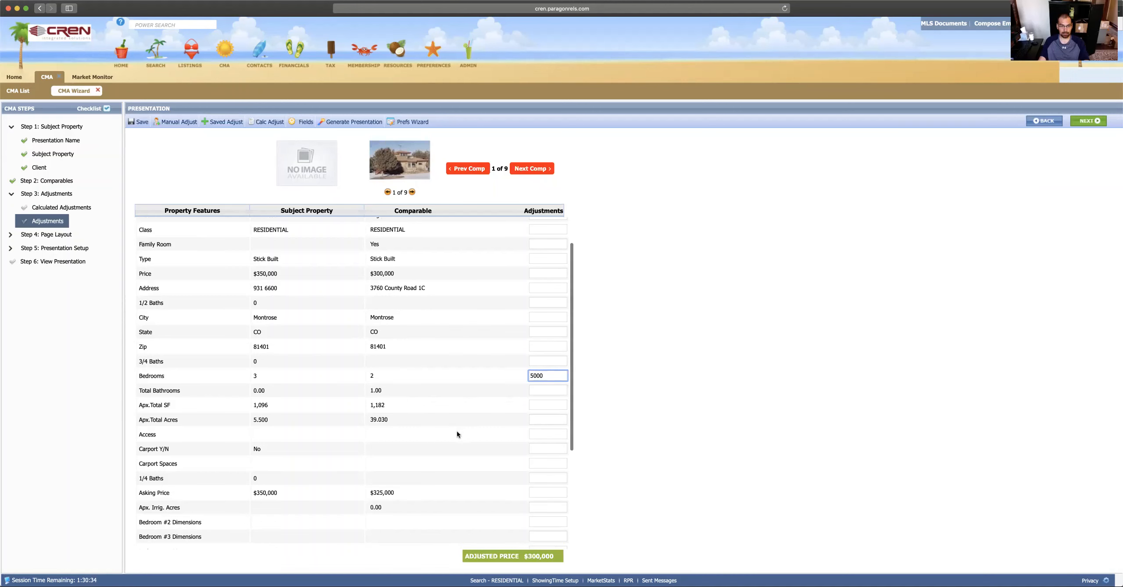
pyautogui.scroll(-2, 447, 358)
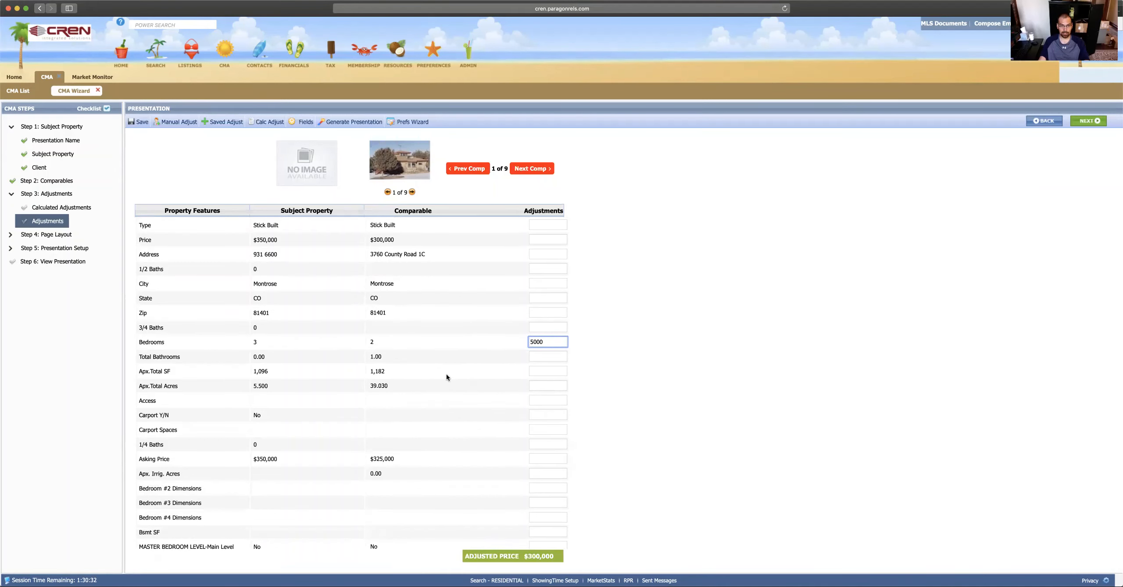
pyautogui.scroll(-4, 509, 396)
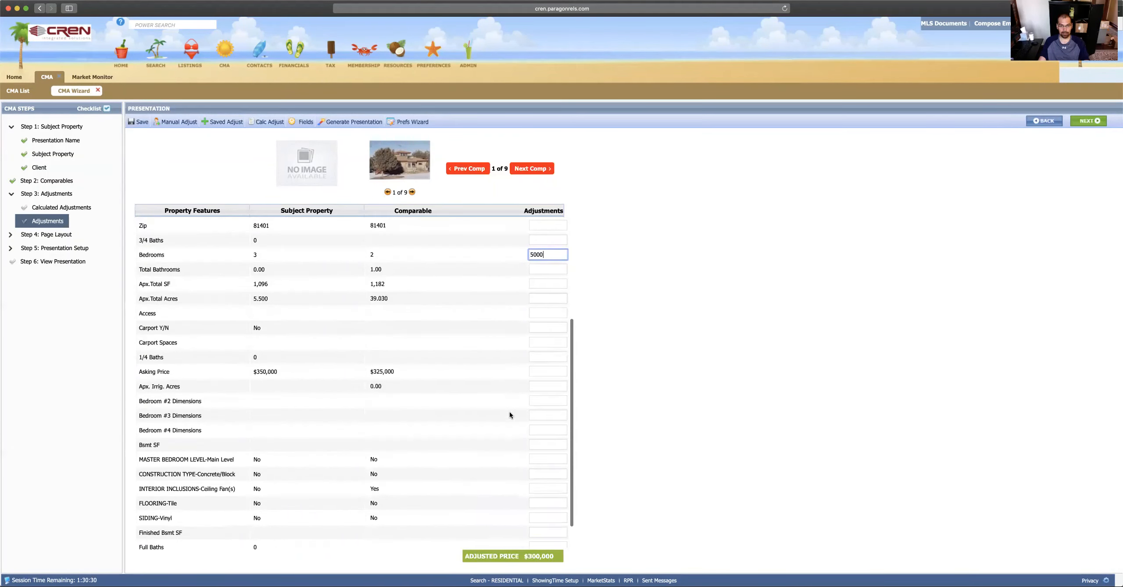
pyautogui.click(548, 267)
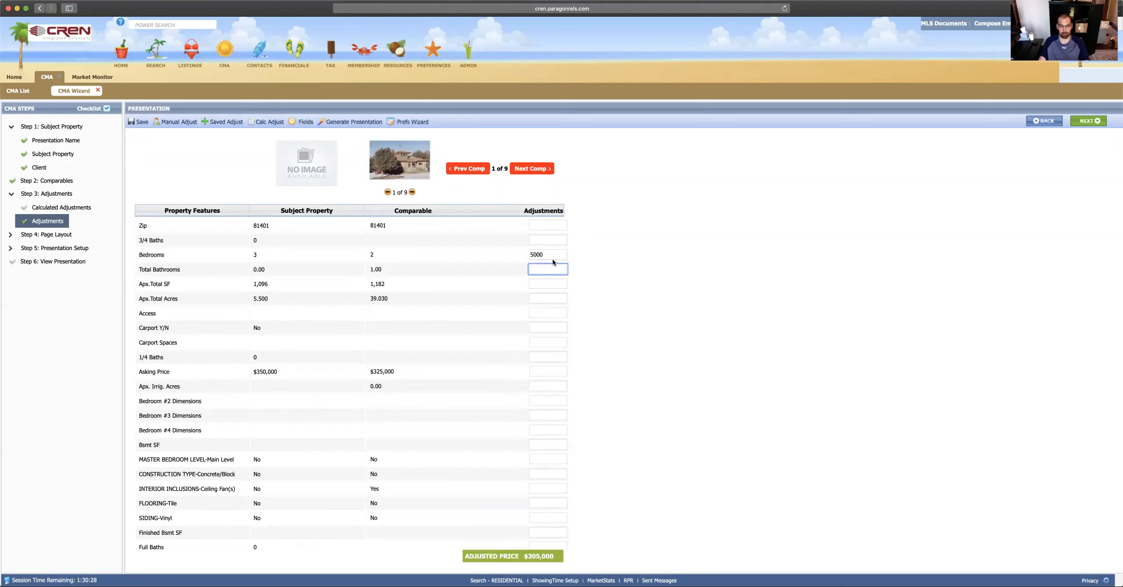
pyautogui.click(552, 253)
pyautogui.click(544, 267)
pyautogui.click(546, 256)
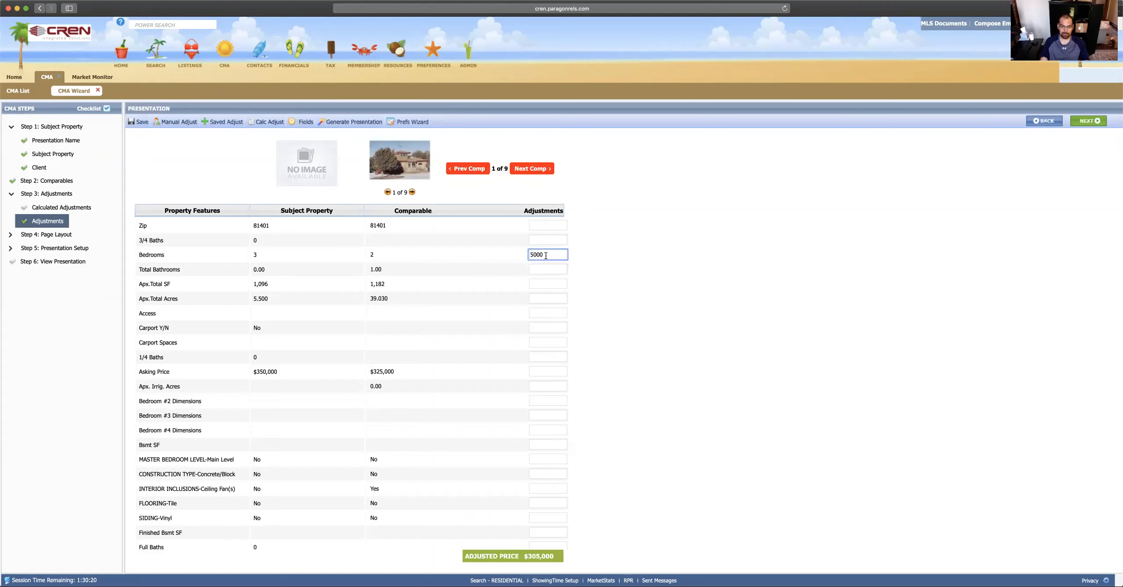
pyautogui.press('BackSpace')
pyautogui.press('BackSpace')
pyautogui.press('BackSpace')
pyautogui.press('BackSpace')
pyautogui.click(546, 269)
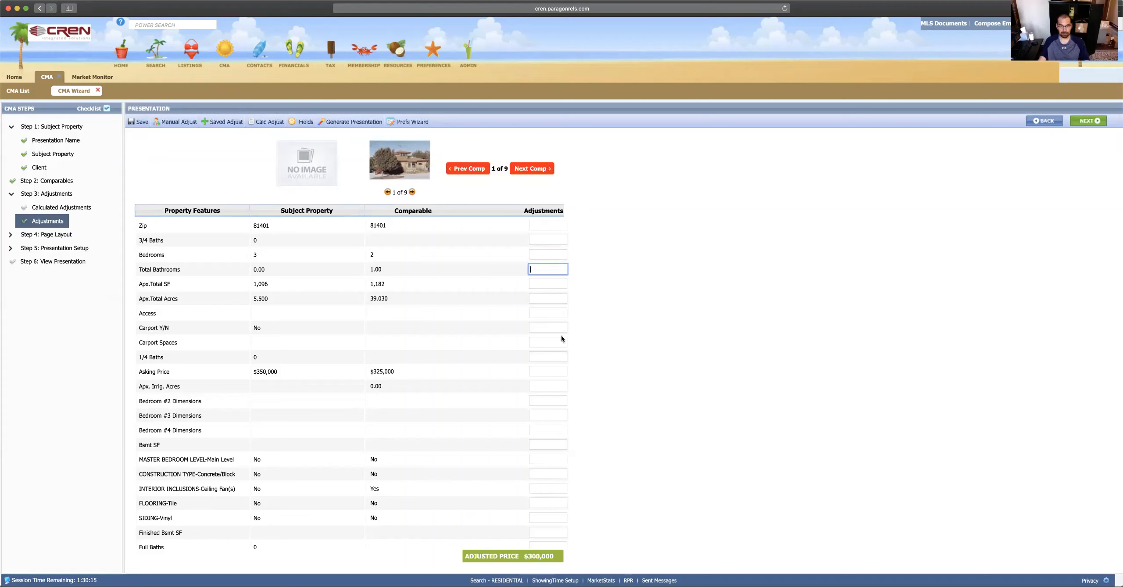
pyautogui.click(548, 255)
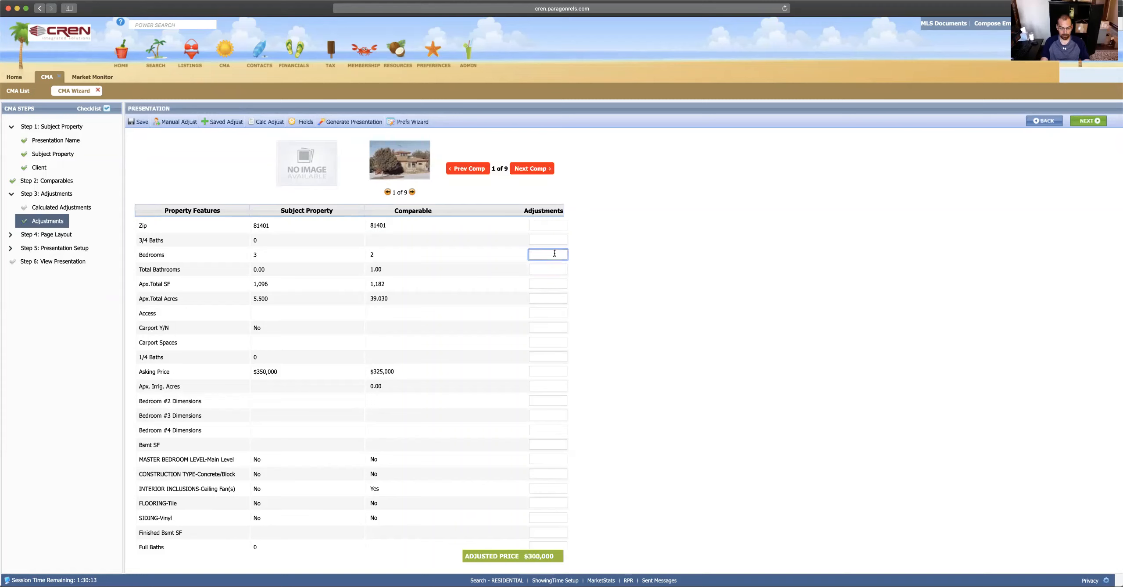
pyautogui.write('5000')
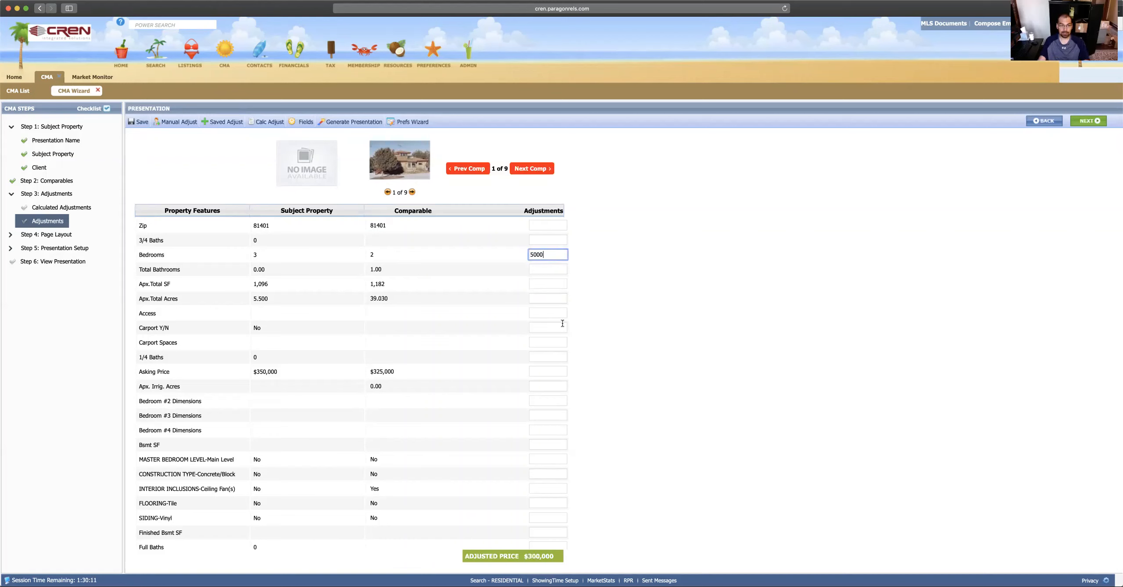
pyautogui.click(539, 510)
# Step: Enter a -2500 Total Bathrooms adjustment for comparable 1
pyautogui.click(557, 267)
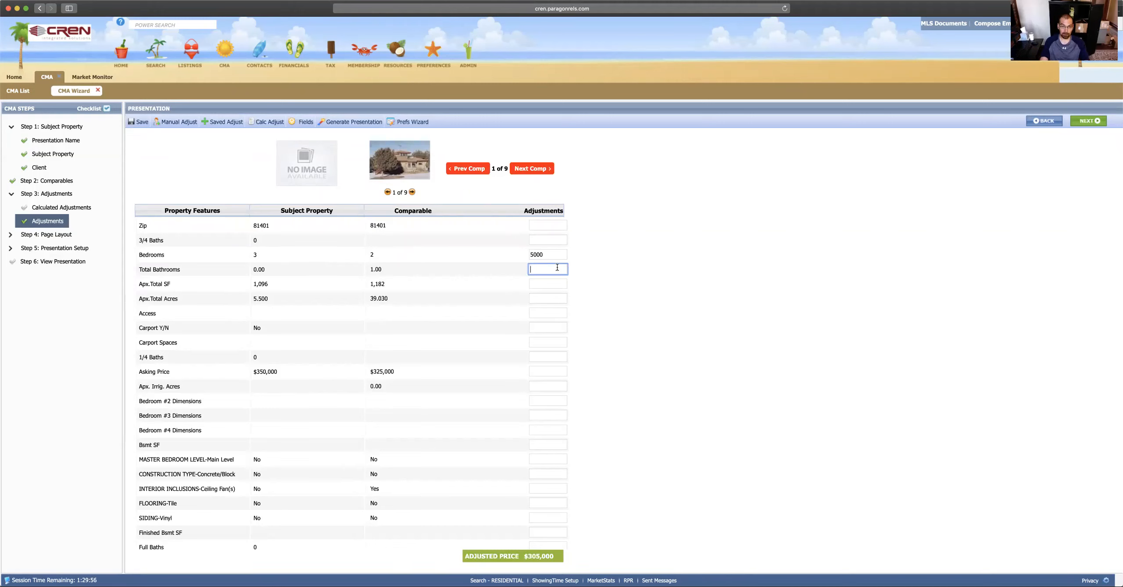
pyautogui.write('-2500')
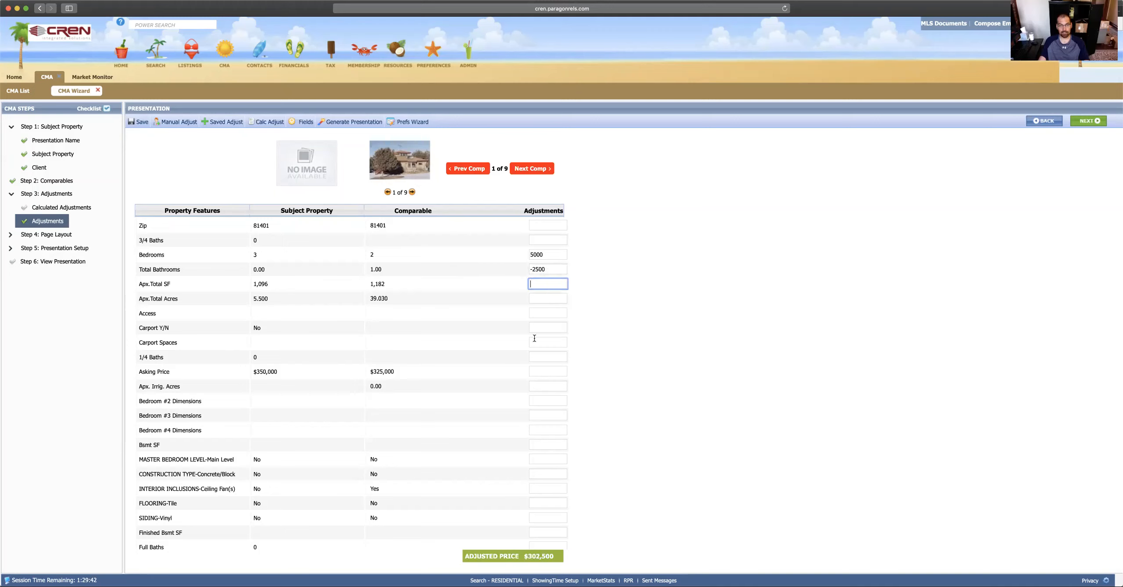
pyautogui.scroll(-2, 458, 354)
pyautogui.scroll(5, 509, 354)
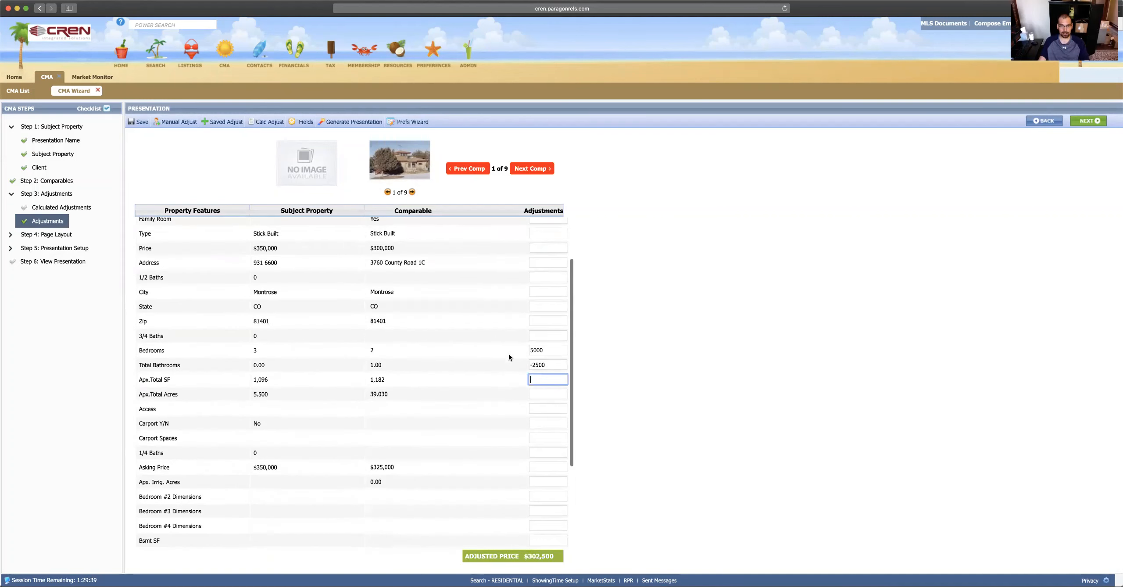
pyautogui.scroll(3, 509, 354)
pyautogui.scroll(-5, 504, 374)
pyautogui.scroll(5, 507, 309)
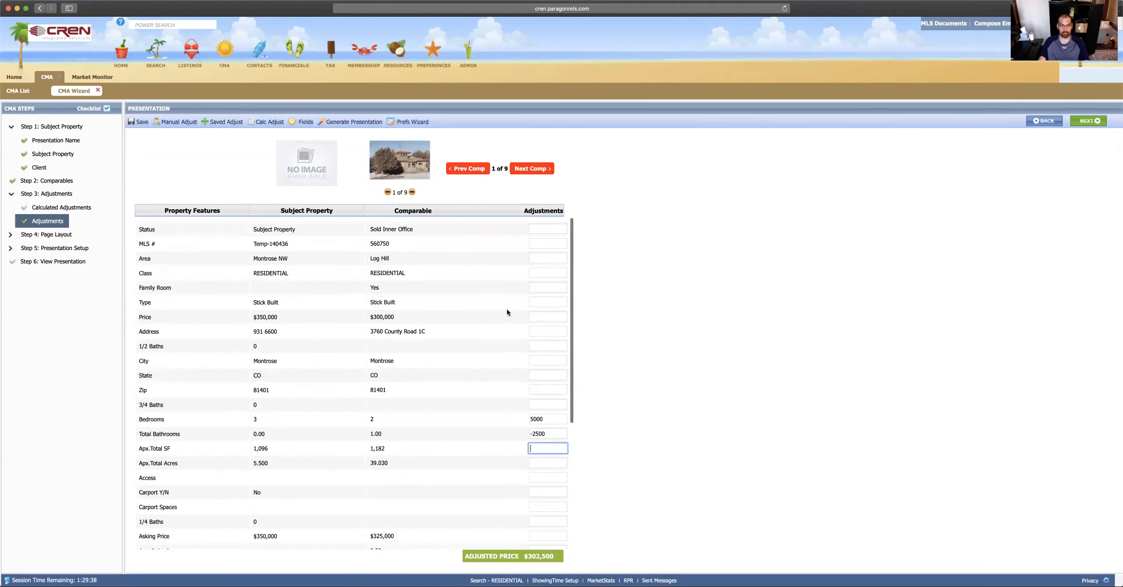
pyautogui.scroll(-1, 508, 313)
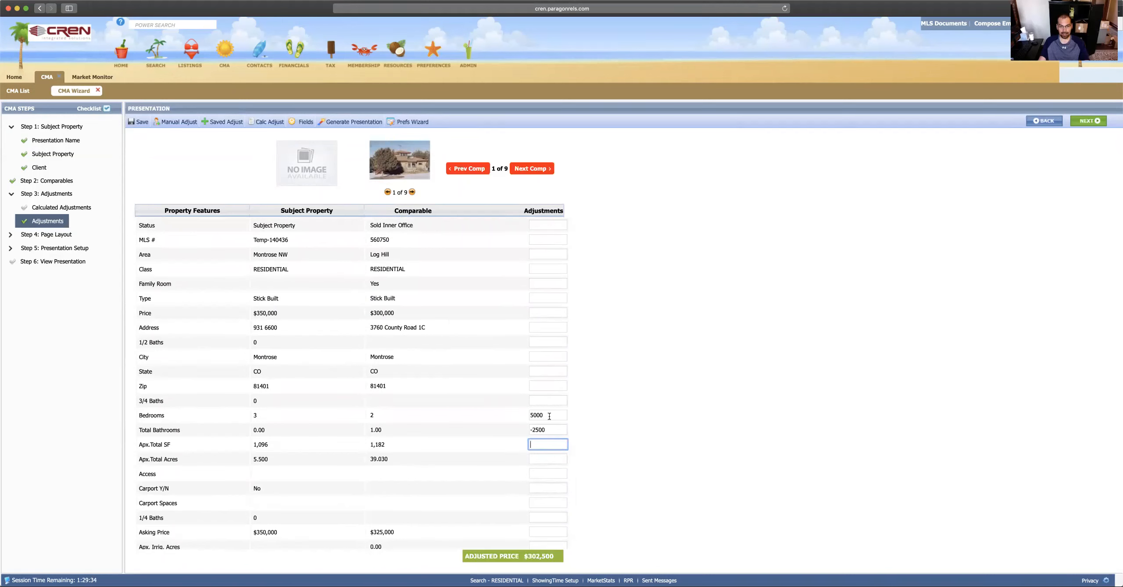
pyautogui.click(532, 415)
pyautogui.moveTo(532, 415)
pyautogui.mouseDown()
pyautogui.moveTo(545, 430)
pyautogui.moveTo(528, 429)
pyautogui.mouseUp()
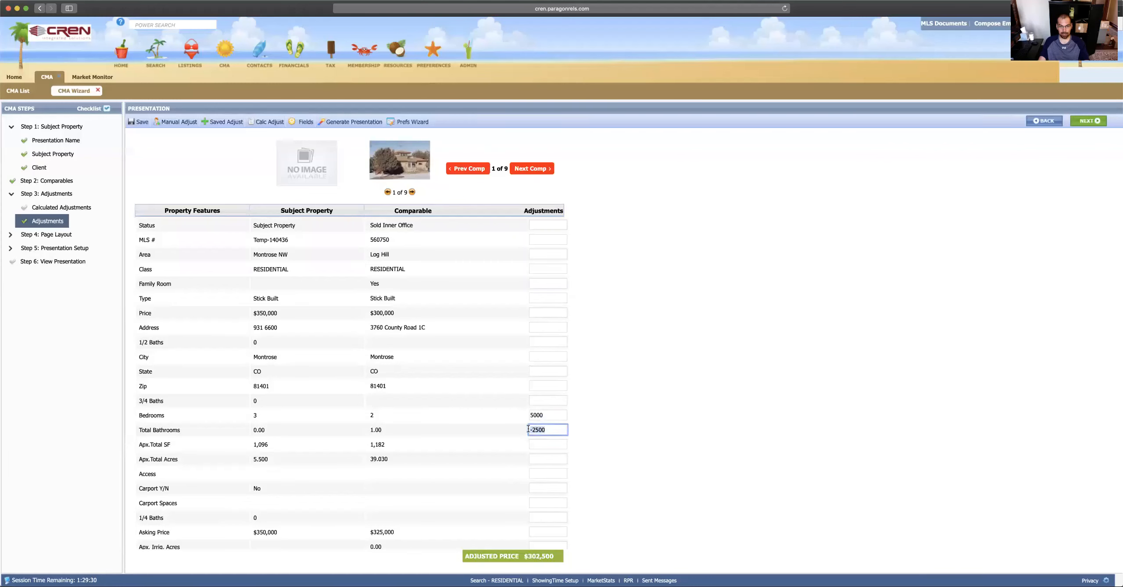
pyautogui.click(547, 430)
# Step: Move to comparable 2 of 9 and add a manual adjustment row picked as Pool
pyautogui.click(529, 172)
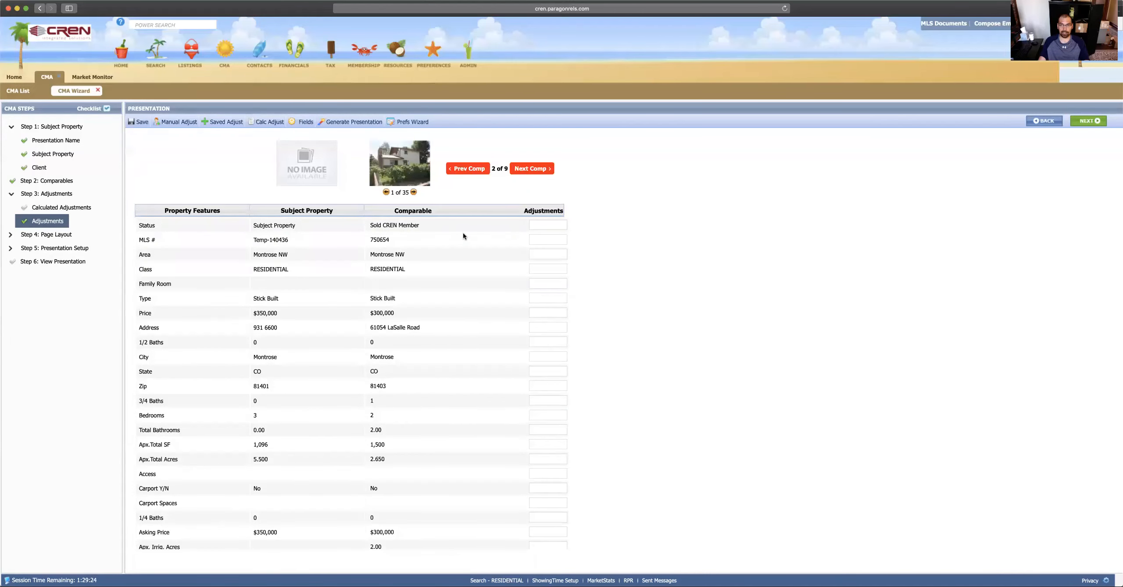
pyautogui.scroll(-5, 499, 293)
pyautogui.scroll(5, 249, 260)
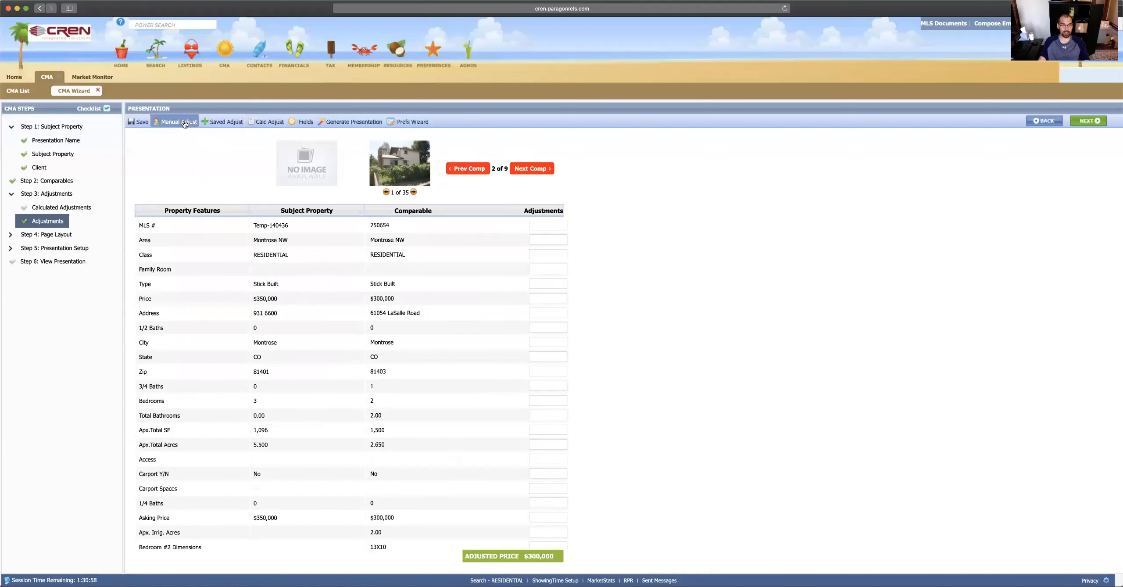
pyautogui.scroll(-8, 272, 246)
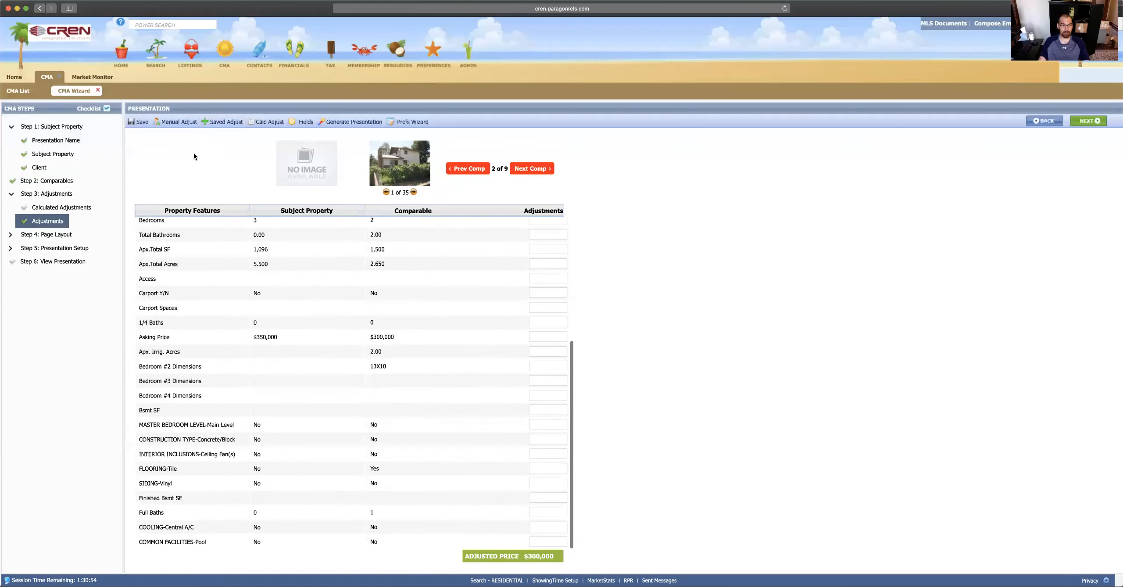
pyautogui.click(175, 123)
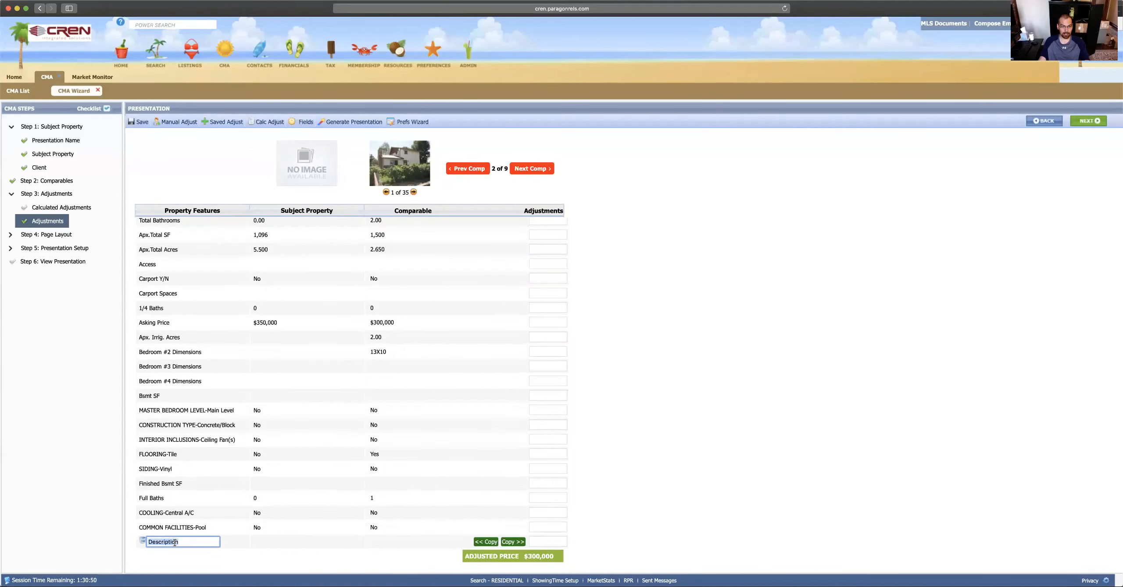
pyautogui.write('Pool')
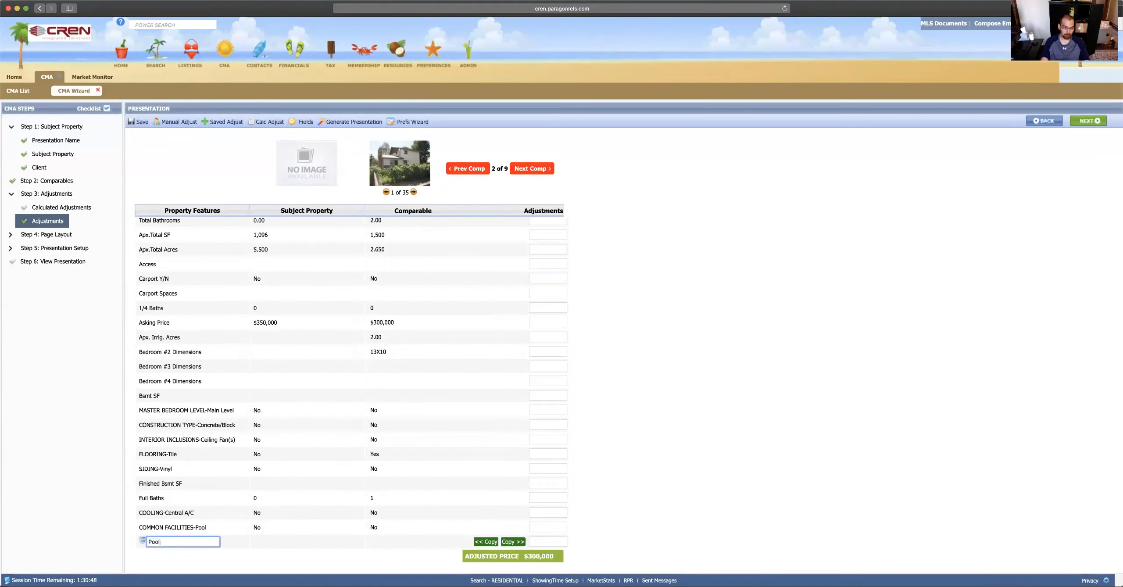
pyautogui.click(189, 551)
# Step: Rename the custom adjustment to 'dog fence' and keep its -5000 amount
pyautogui.click(550, 543)
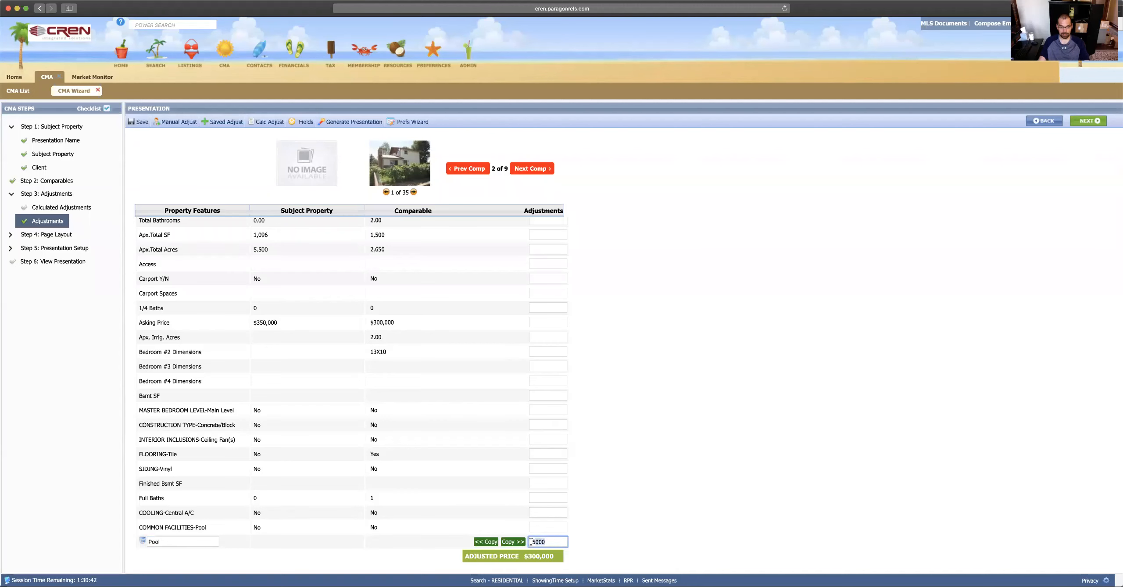
pyautogui.moveTo(554, 542); pyautogui.dragTo(531, 540)
pyautogui.doubleClick(160, 539)
pyautogui.write('dog')
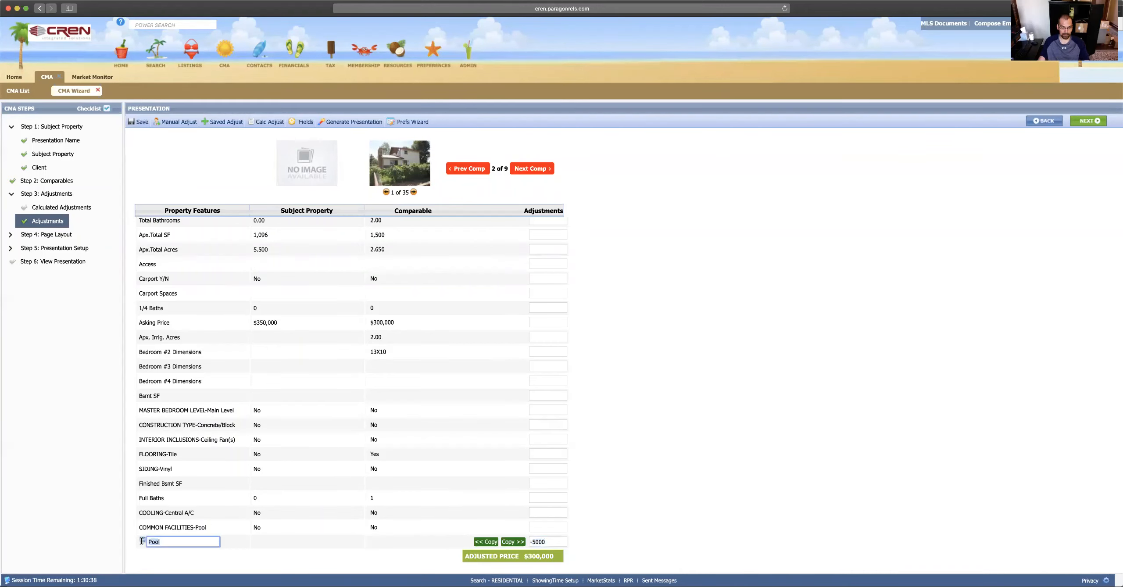
pyautogui.write(' fence')
pyautogui.click(386, 538)
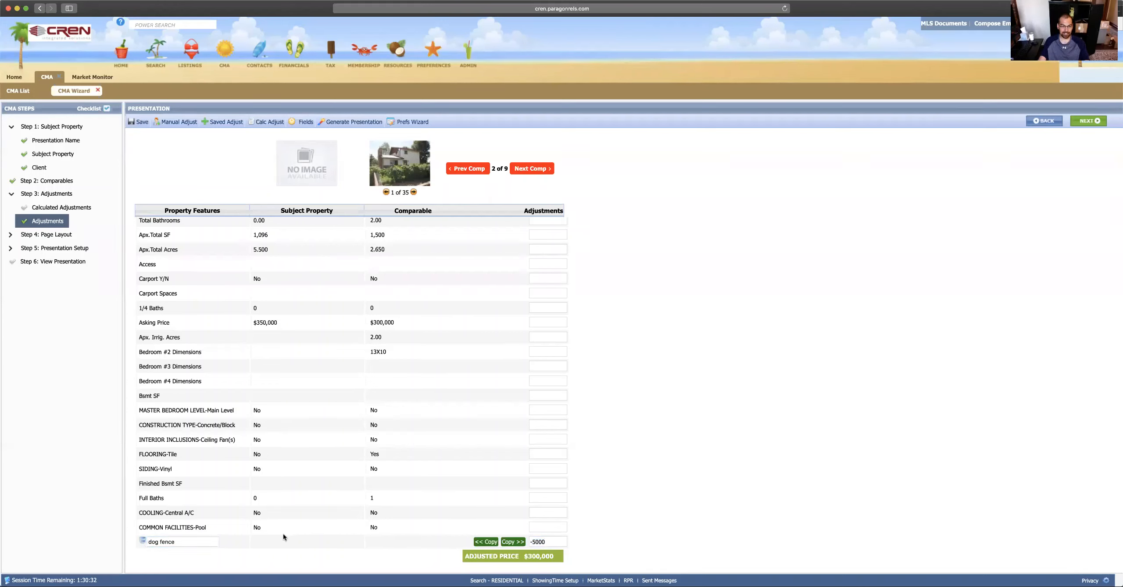
pyautogui.tripleClick(529, 543)
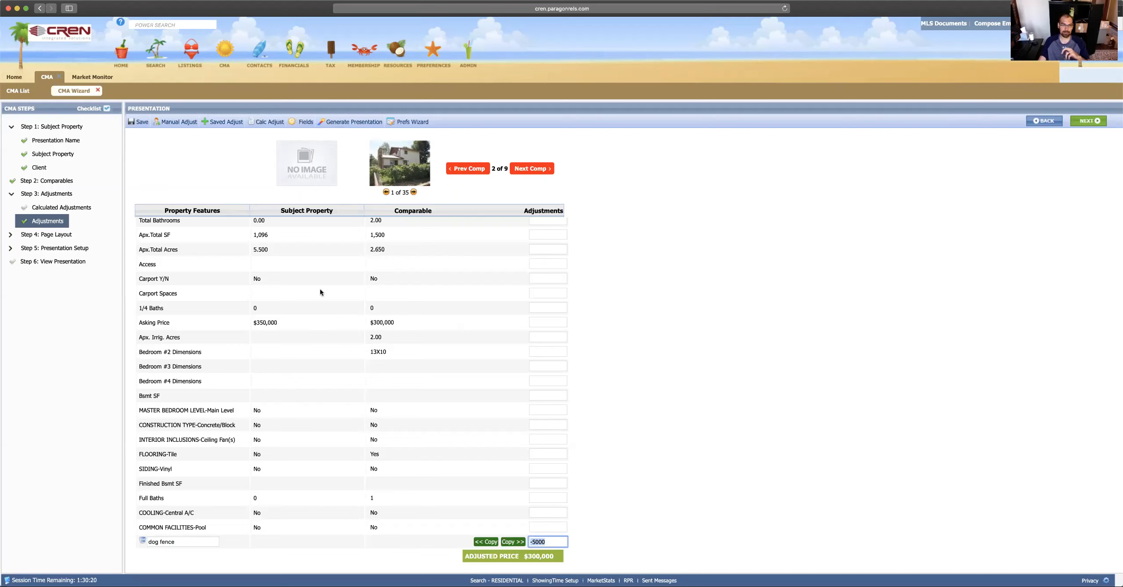
# Step: Under Page Layout, preview the themes and choose Traditional as the presentation theme
pyautogui.click(65, 237)
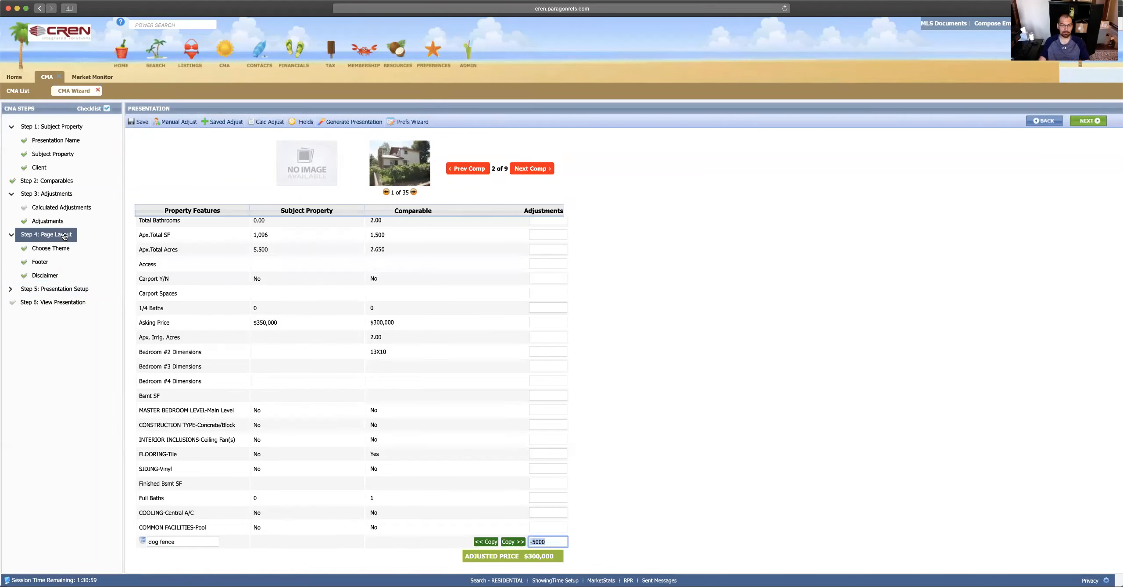
pyautogui.click(47, 253)
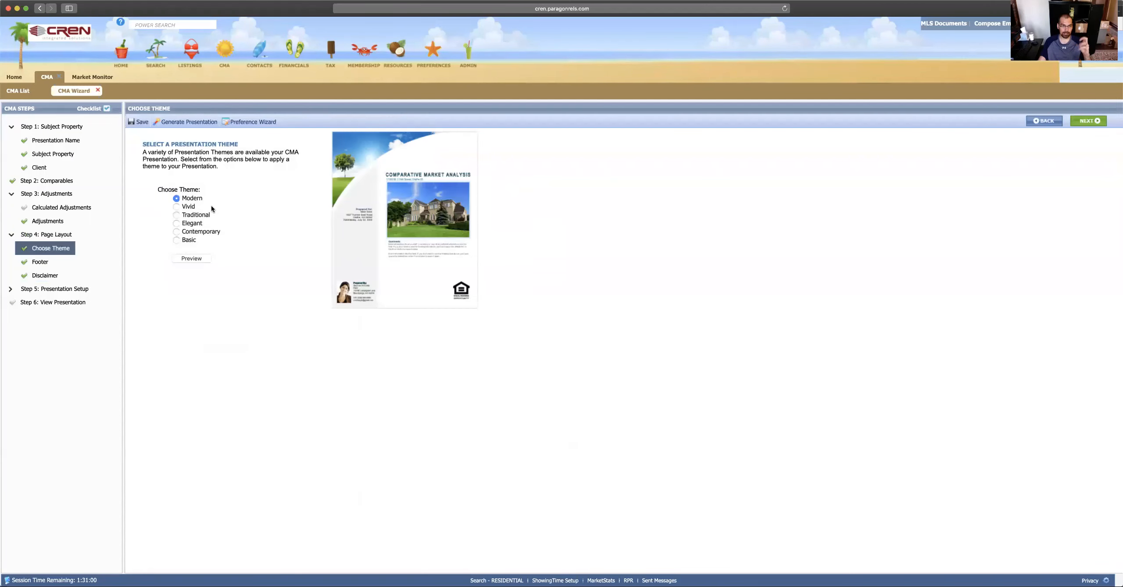
pyautogui.click(176, 206)
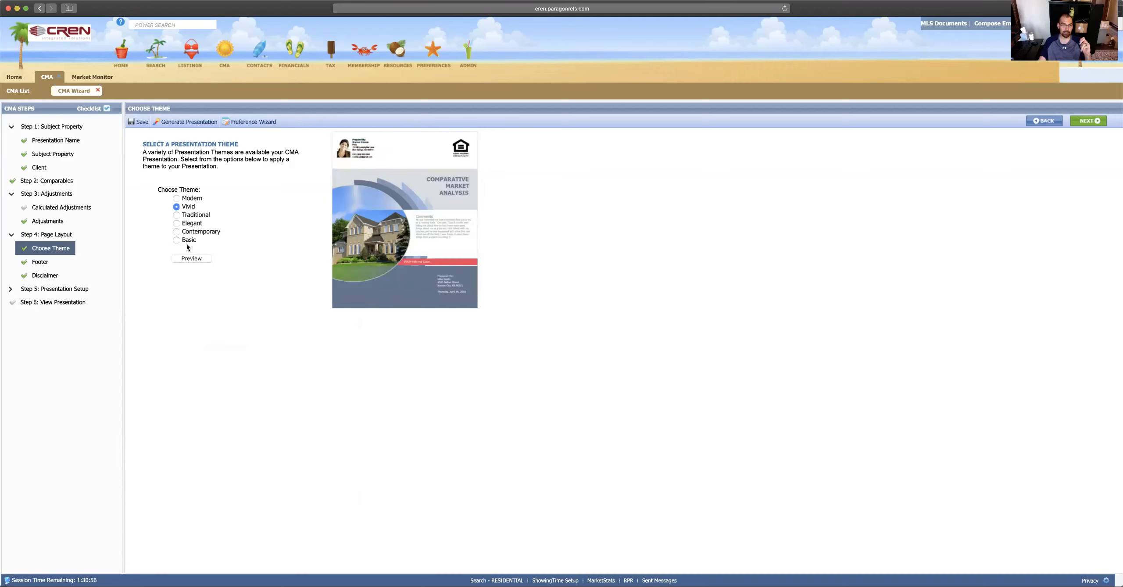
pyautogui.click(177, 223)
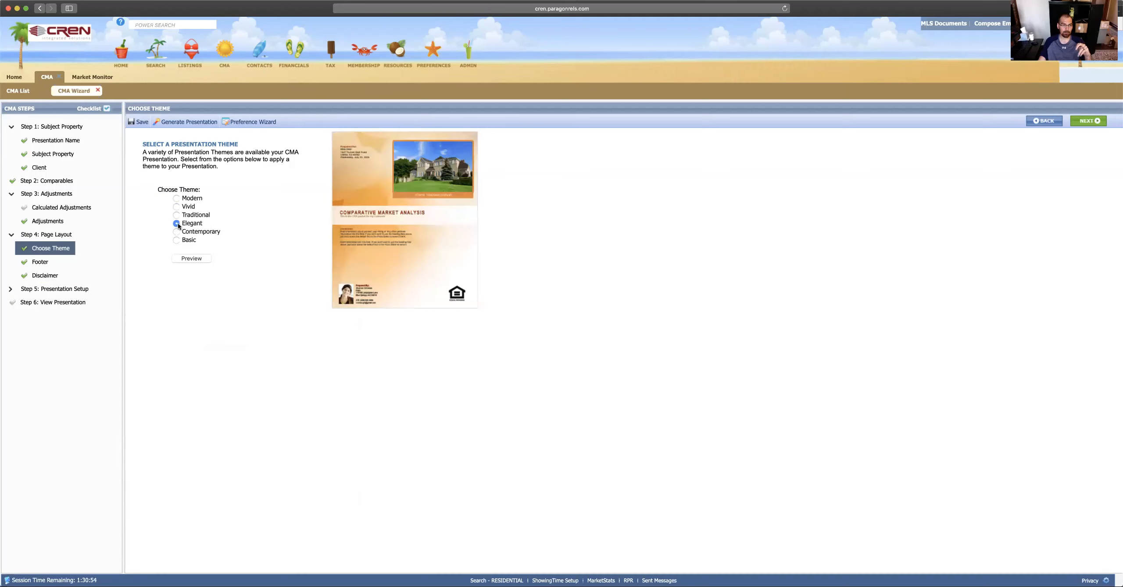
pyautogui.click(177, 215)
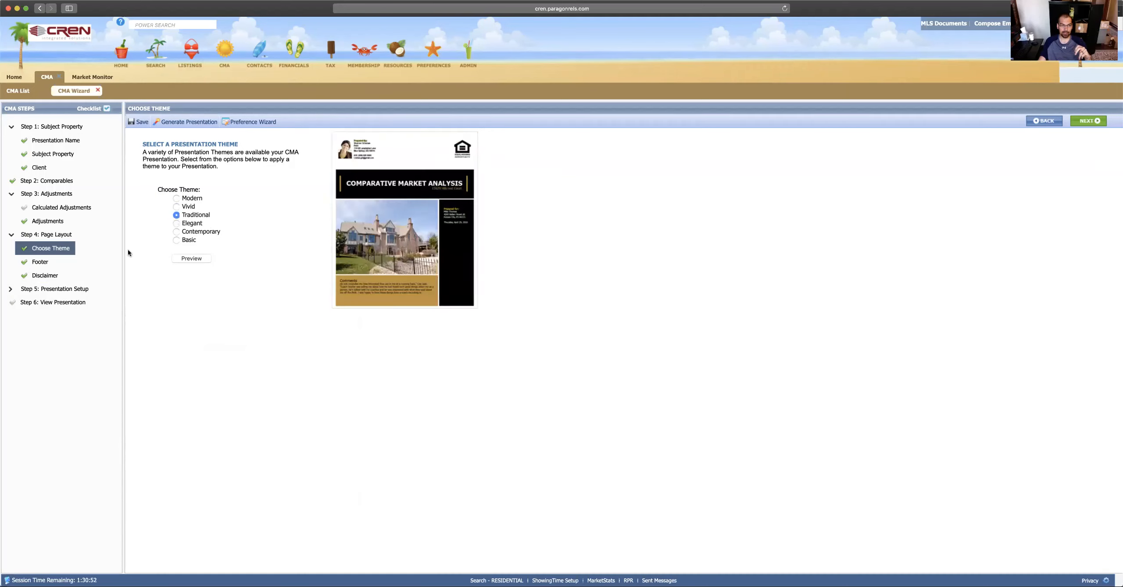
# Step: Review the Footer and Disclaimer settings, then show the Presentation Setup page list
pyautogui.click(40, 264)
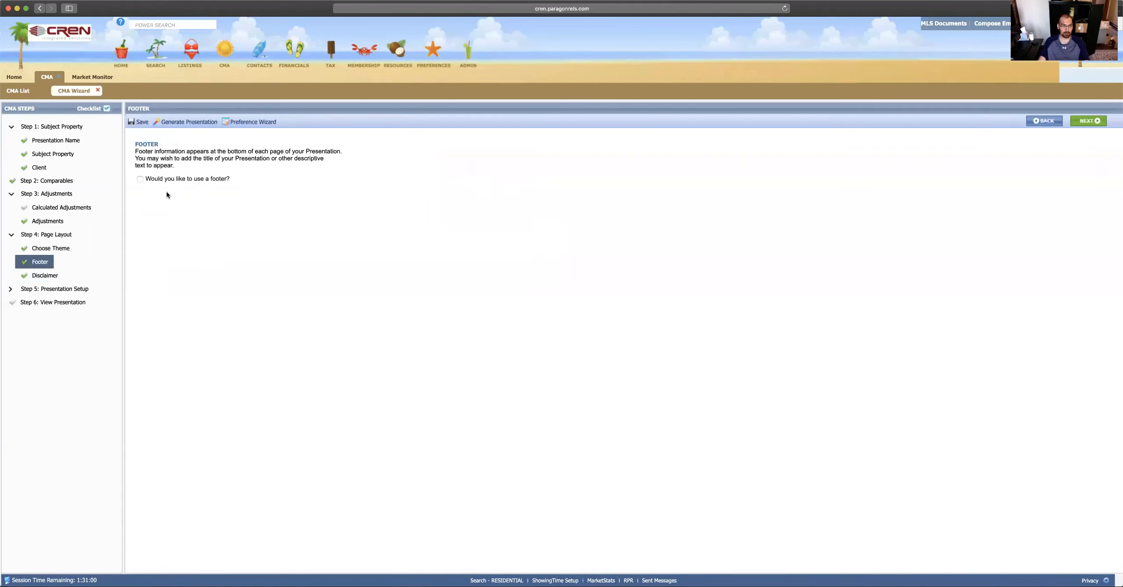
pyautogui.click(39, 280)
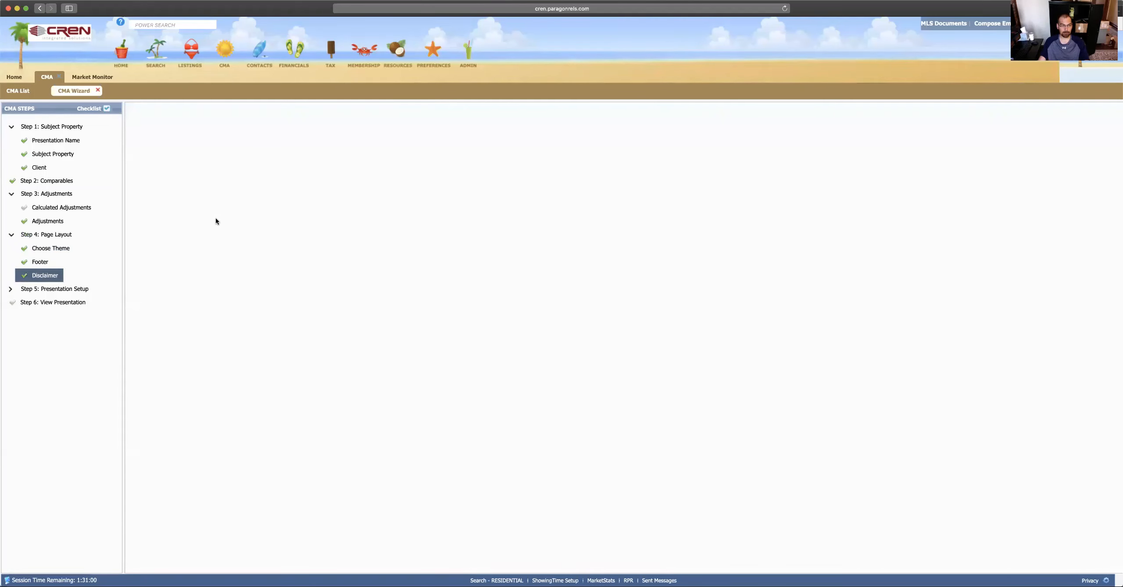
pyautogui.click(62, 289)
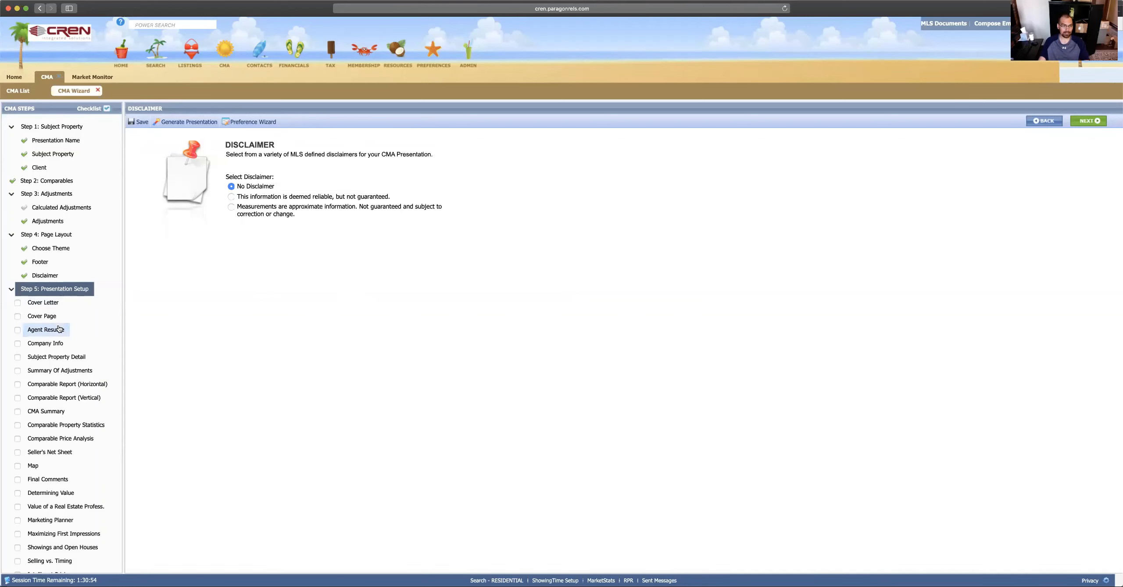
pyautogui.scroll(-3, 59, 328)
pyautogui.scroll(-1, 59, 328)
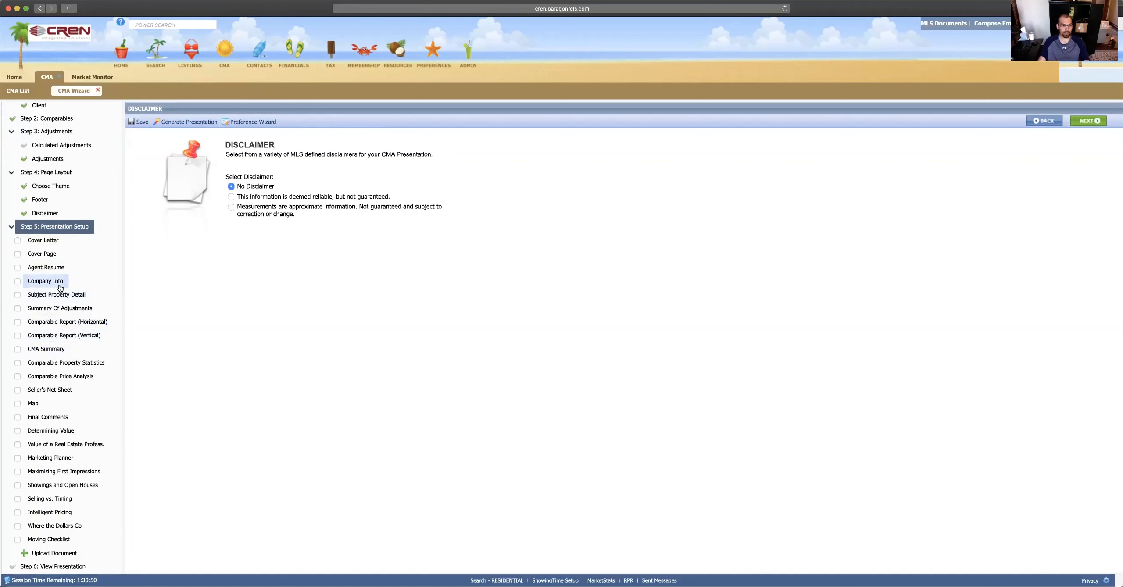
# Step: Include the Cover Page and move the Map page up to follow it
pyautogui.click(18, 255)
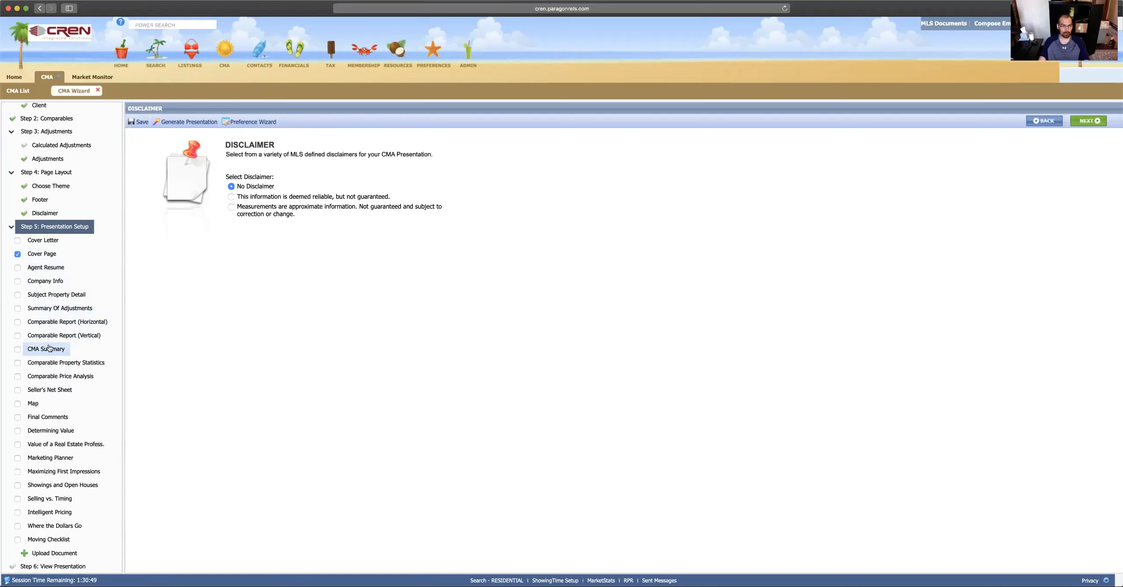
pyautogui.click(38, 408)
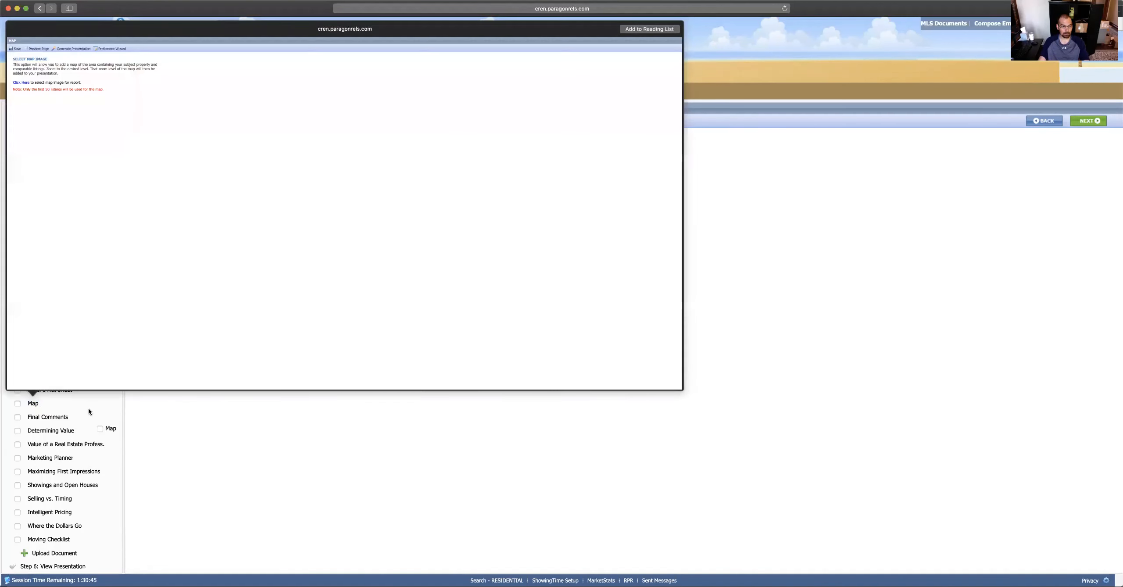
pyautogui.click(88, 408)
pyautogui.moveTo(33, 403); pyautogui.dragTo(55, 267)
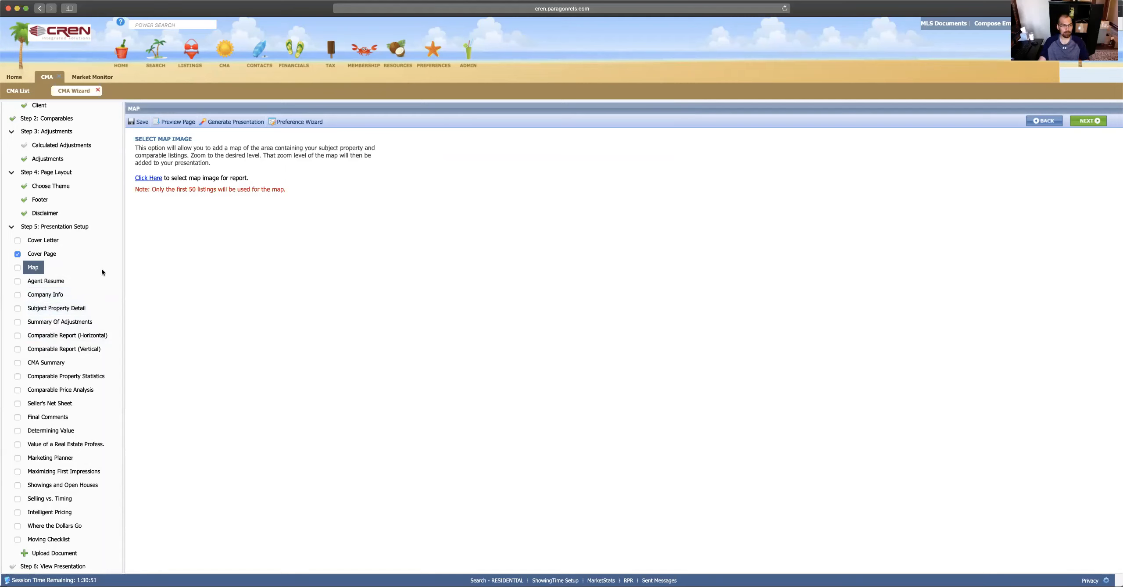
# Step: Review the Cover Letter and Cover Page, then open Comparable Report (Horizontal) settings
pyautogui.click(49, 241)
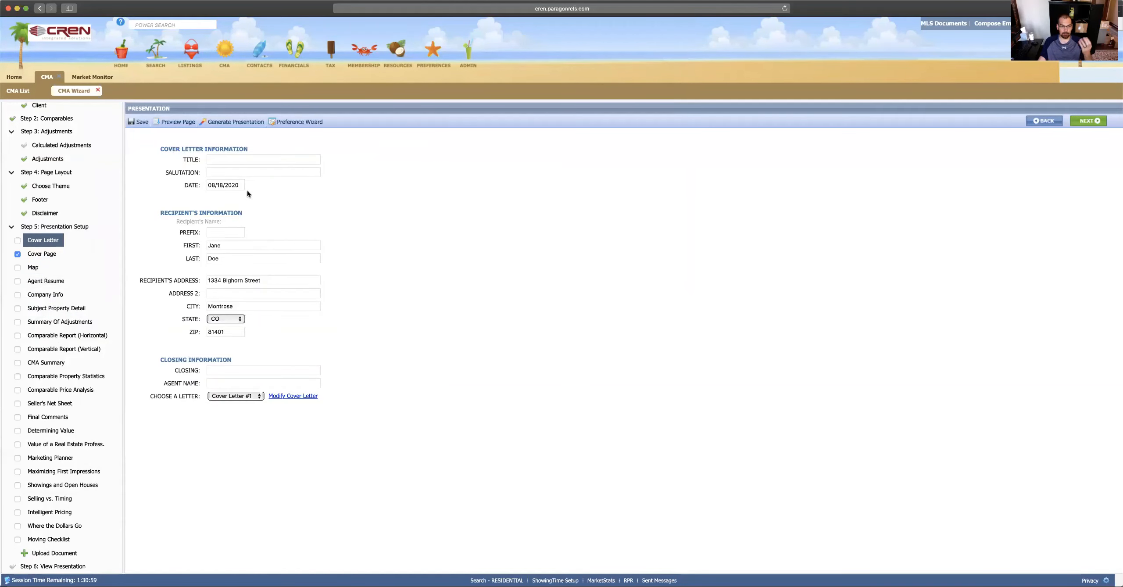
pyautogui.click(47, 257)
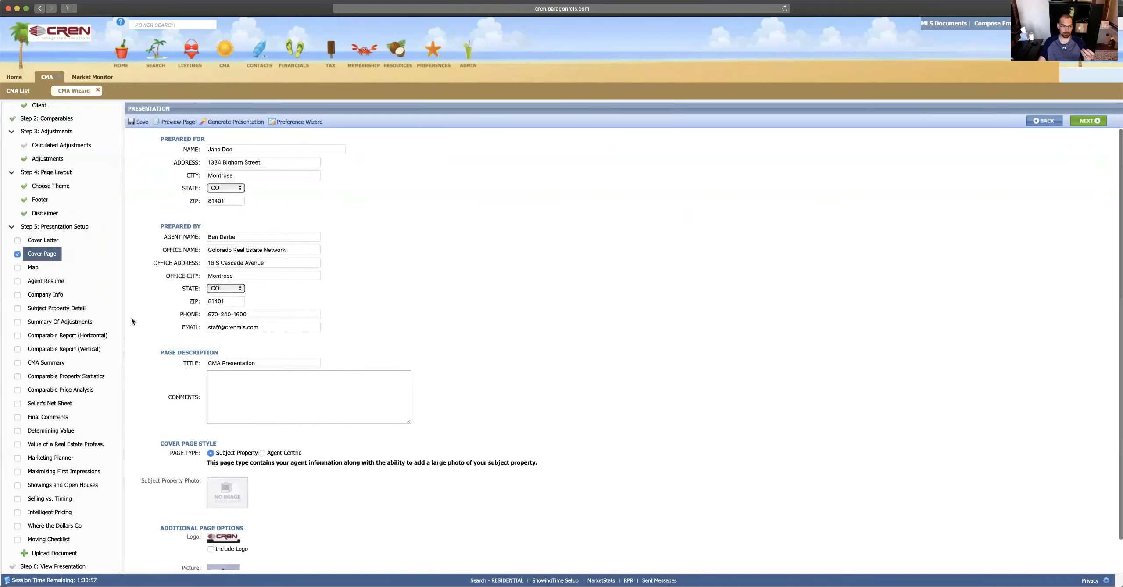
pyautogui.click(60, 337)
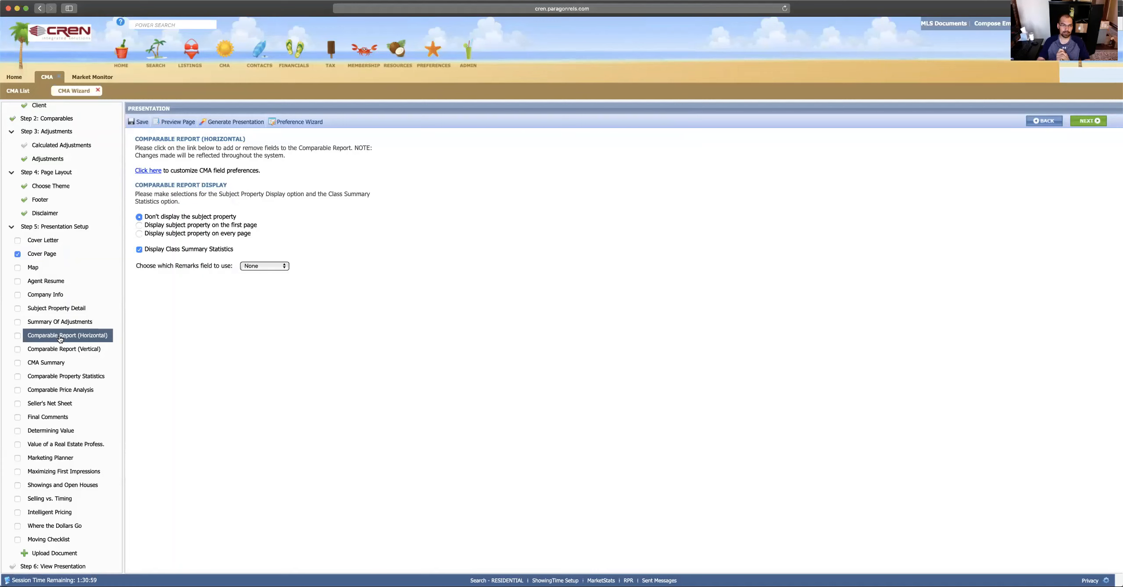
pyautogui.click(18, 336)
pyautogui.scroll(3, 81, 281)
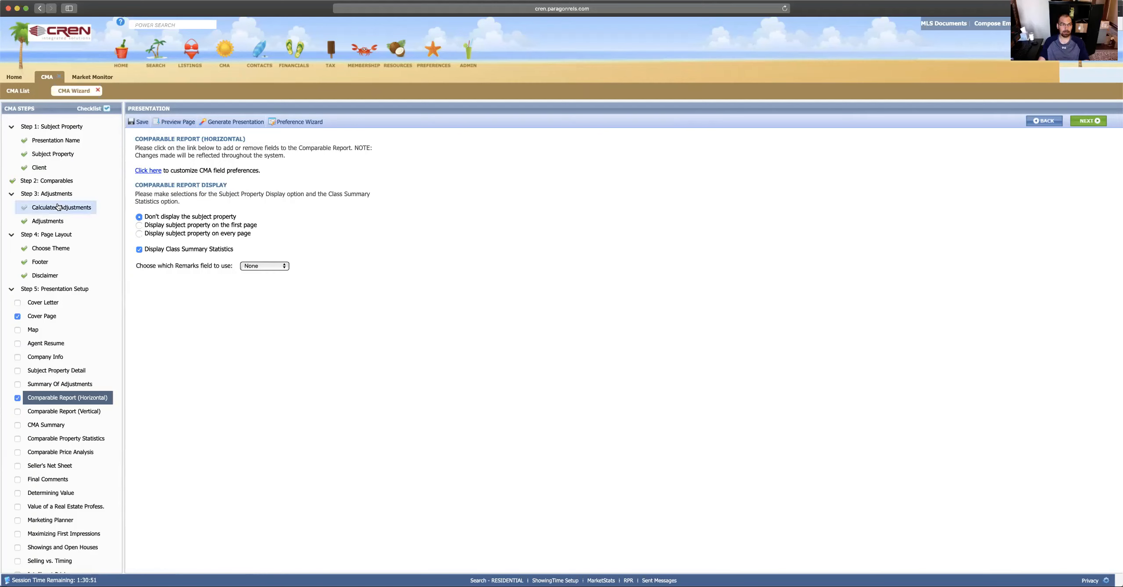
pyautogui.click(62, 184)
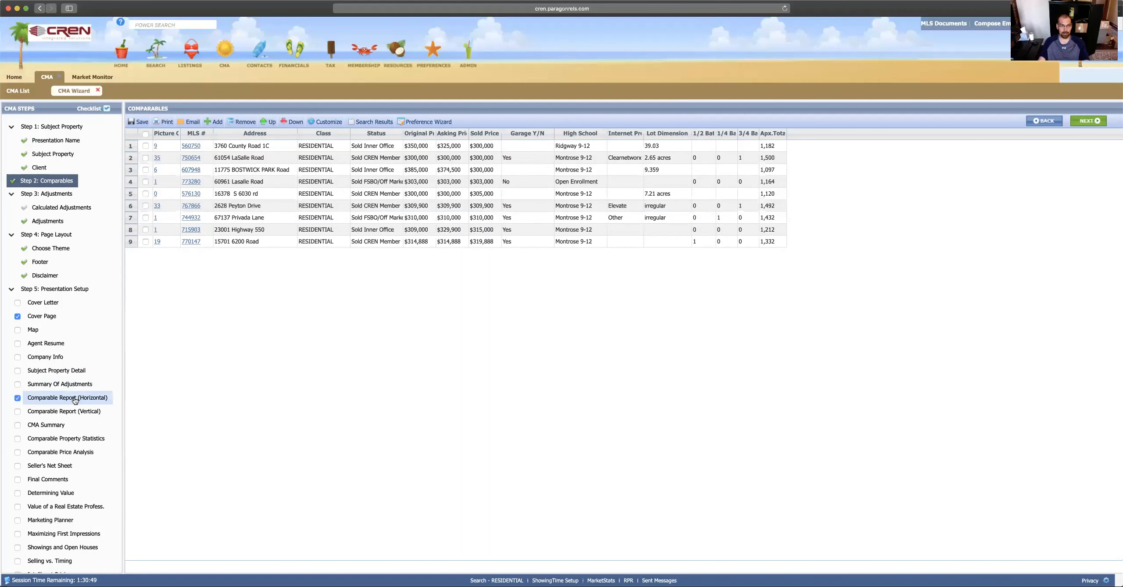
pyautogui.click(61, 399)
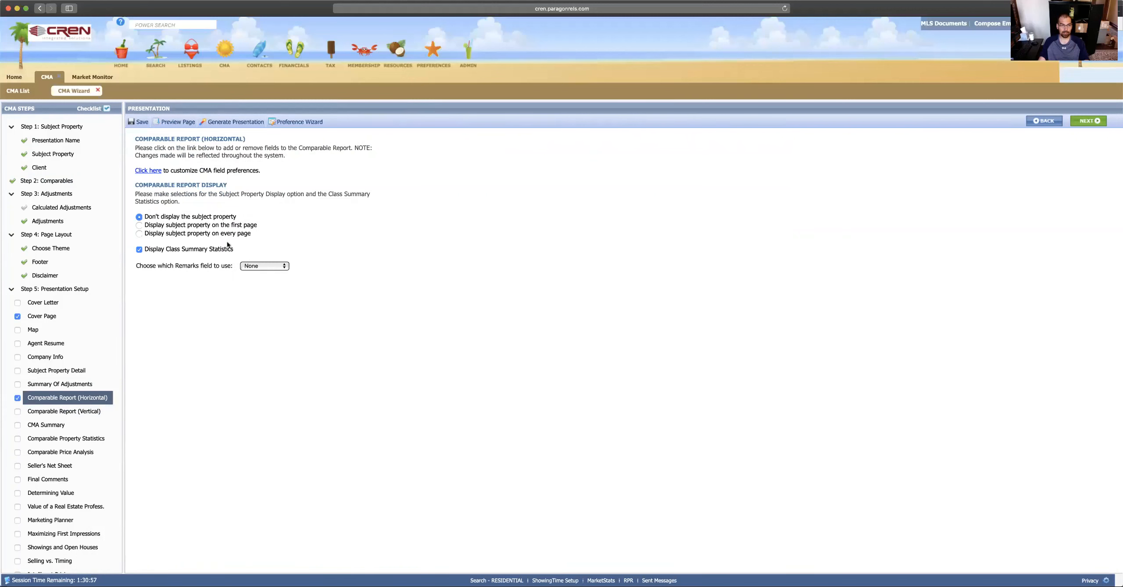
pyautogui.click(156, 174)
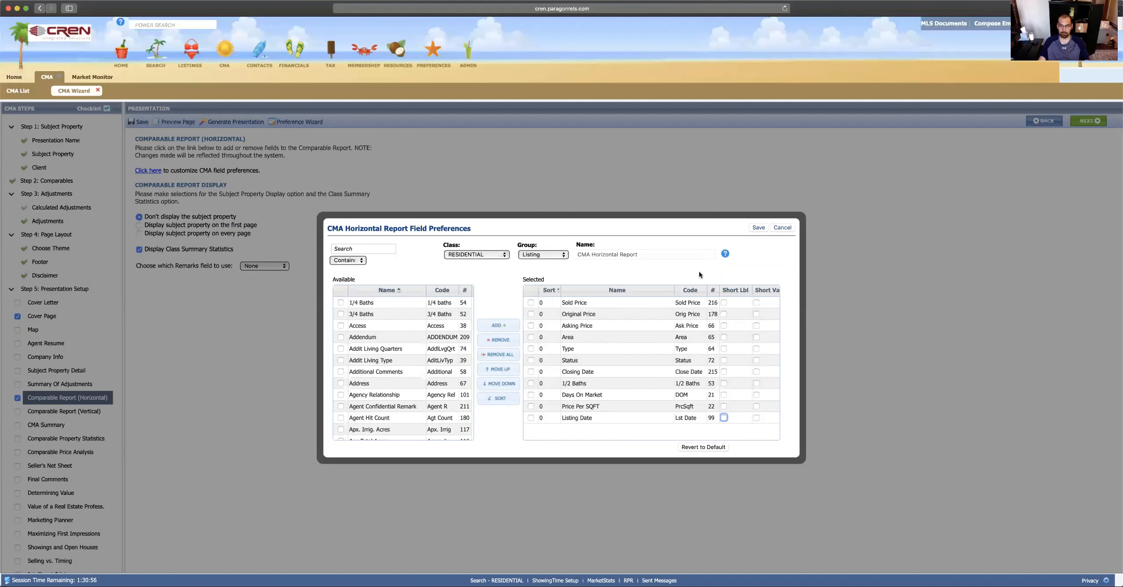
pyautogui.click(759, 228)
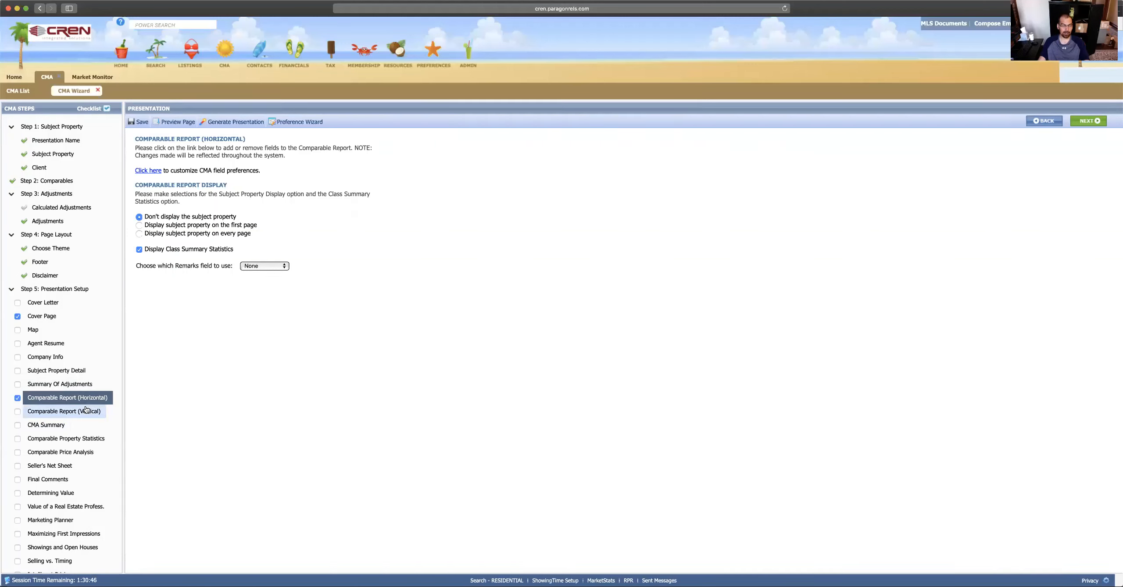
pyautogui.scroll(-3, 90, 382)
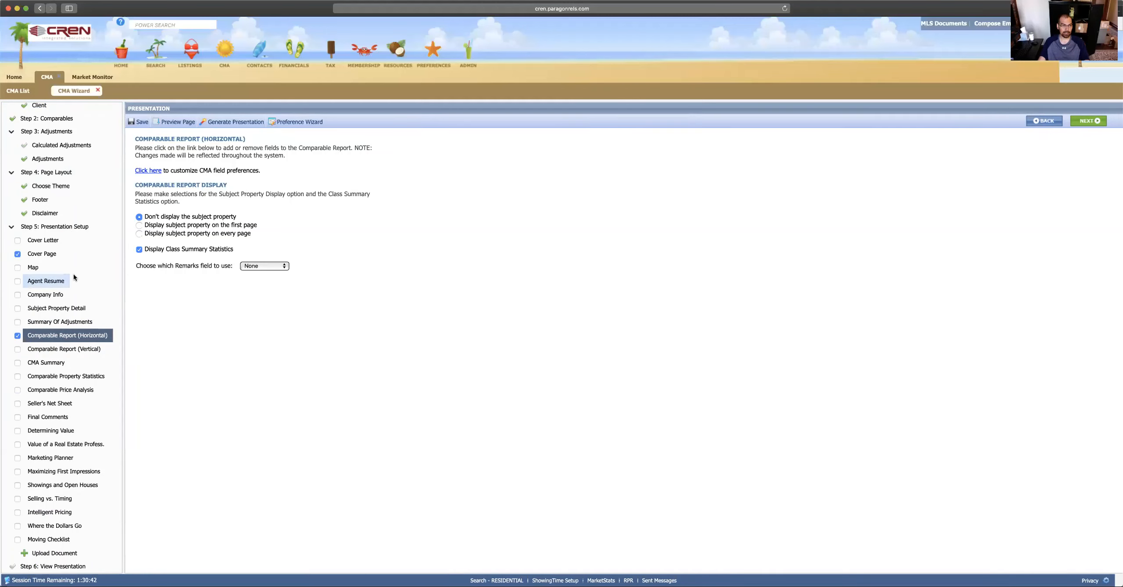
# Step: Tick the CMA Summary and Comparable Property Statistics pages for the presentation
pyautogui.click(55, 362)
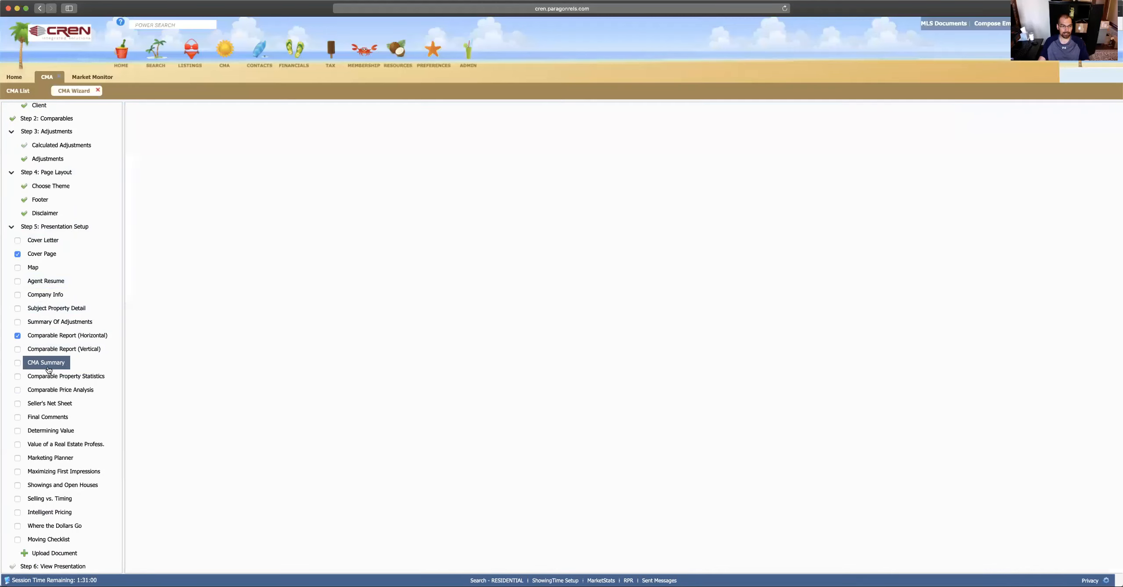
pyautogui.click(18, 364)
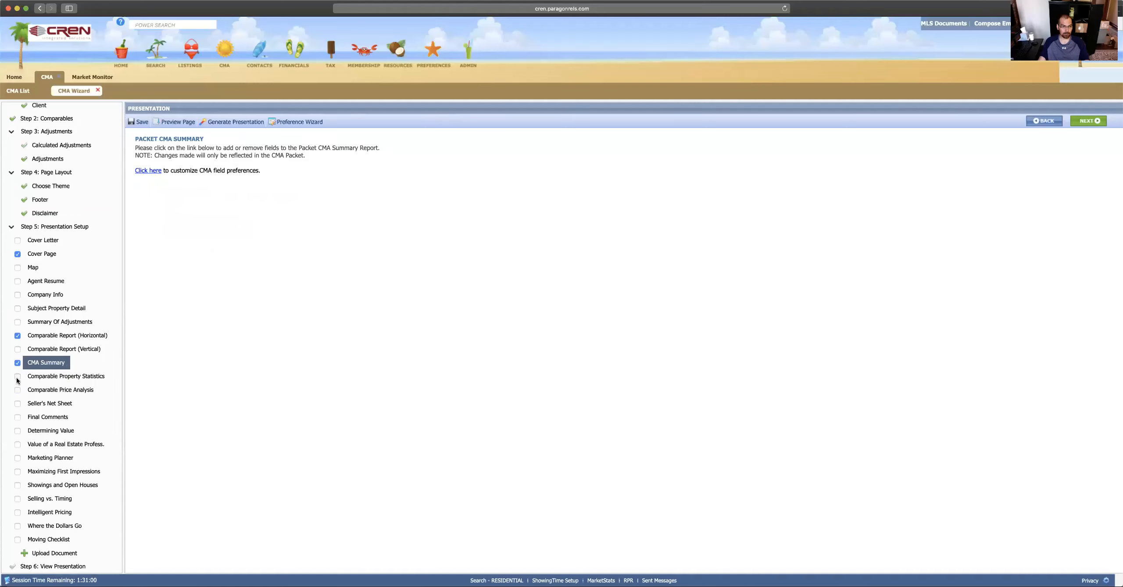
pyautogui.click(18, 377)
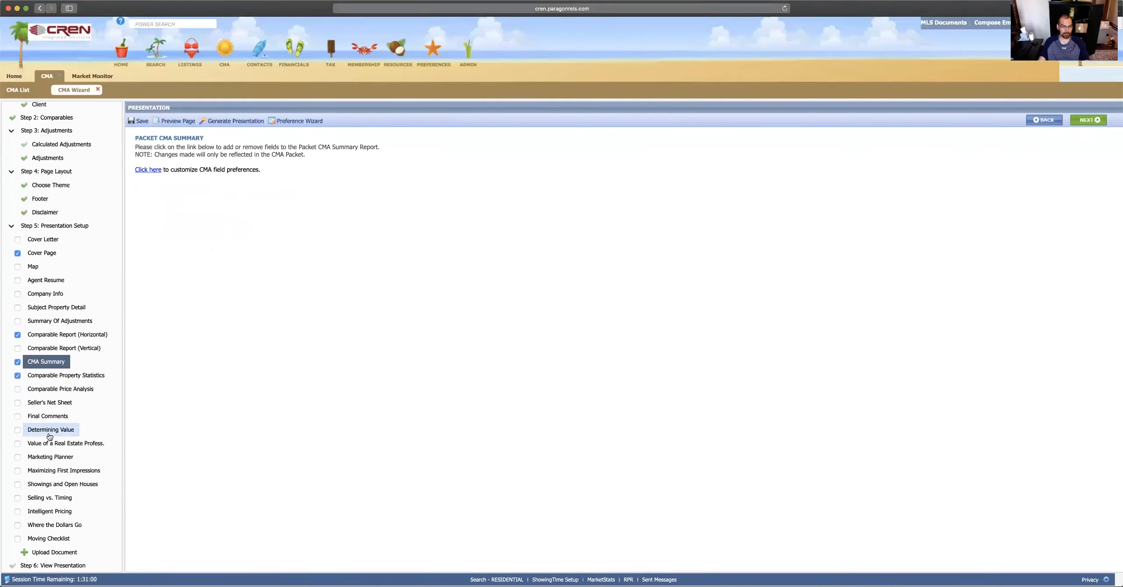
pyautogui.scroll(3, 52, 395)
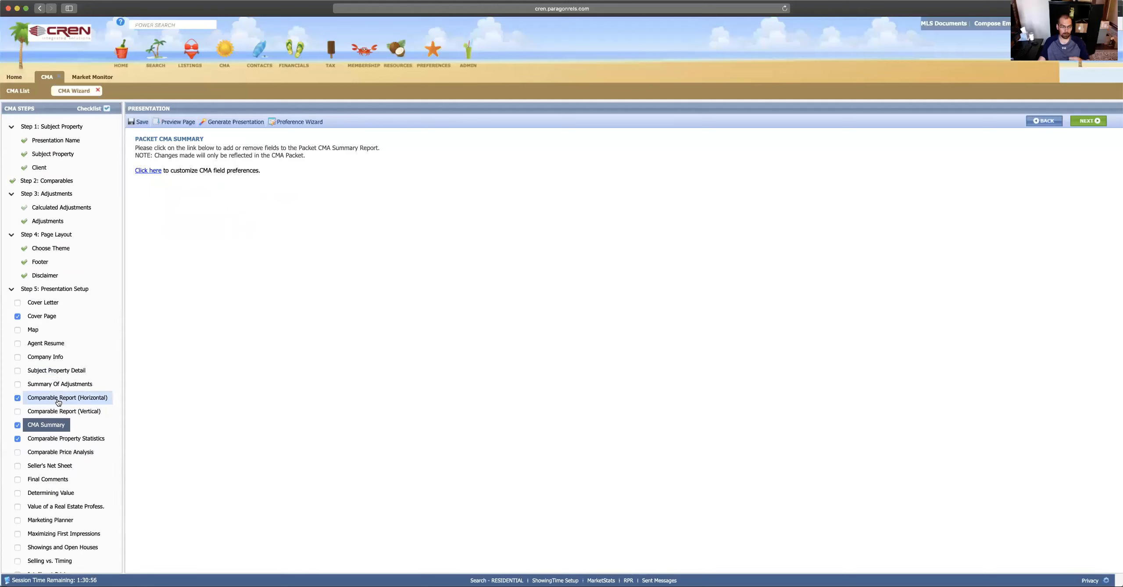
pyautogui.scroll(-3, 60, 402)
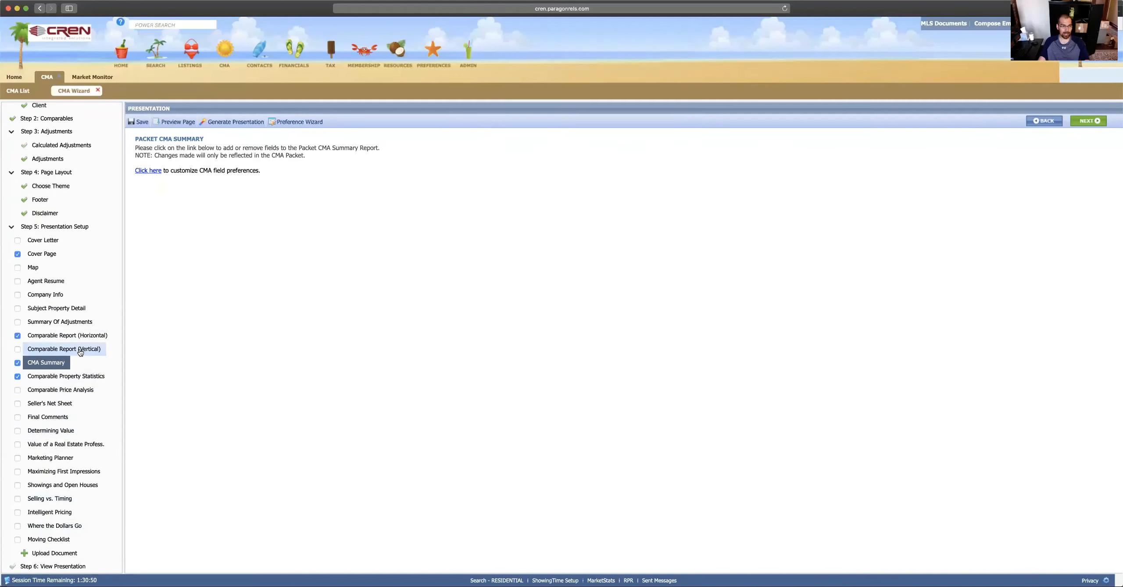
pyautogui.click(60, 556)
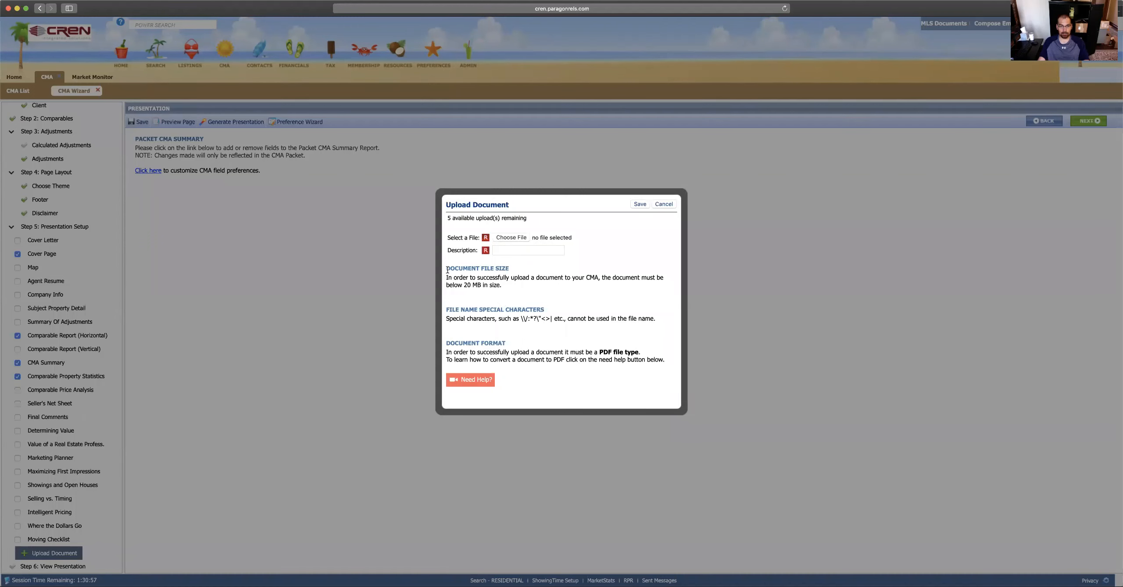
pyautogui.moveTo(447, 269); pyautogui.dragTo(510, 269)
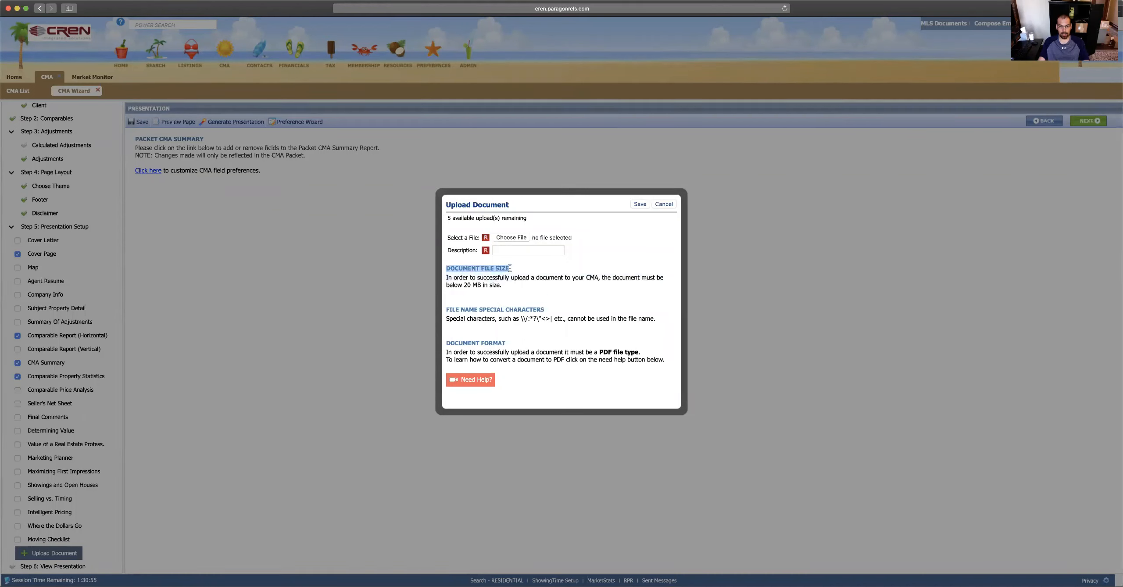
pyautogui.moveTo(479, 310); pyautogui.dragTo(526, 310)
pyautogui.moveTo(471, 345); pyautogui.dragTo(500, 346)
pyautogui.click(458, 357)
pyautogui.moveTo(521, 318); pyautogui.dragTo(561, 317)
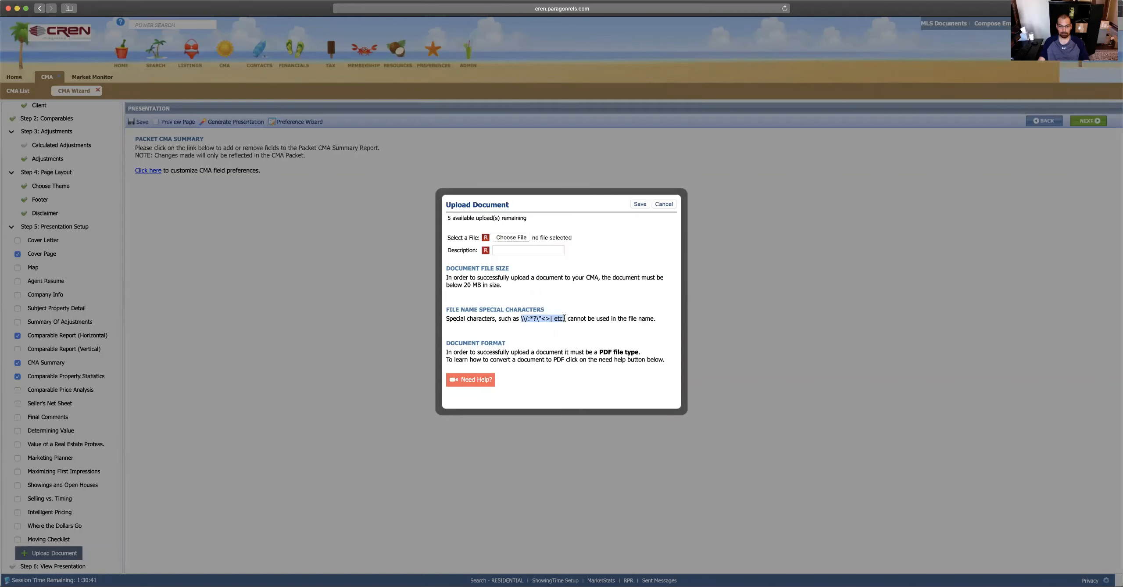
pyautogui.click(589, 325)
pyautogui.click(500, 252)
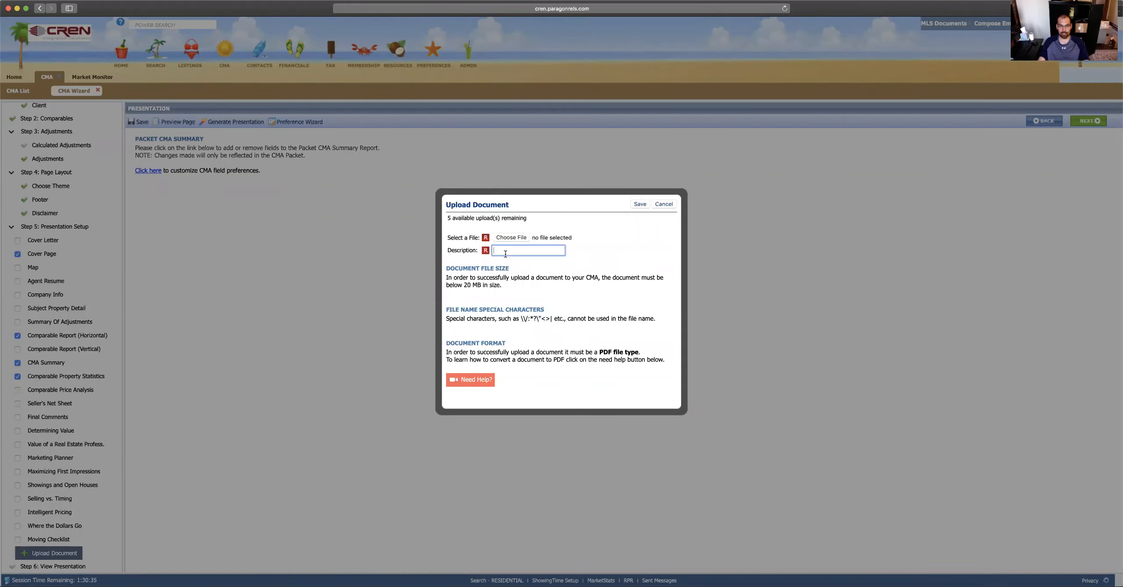
pyautogui.write('d')
pyautogui.press('BackSpace')
pyautogui.click(663, 205)
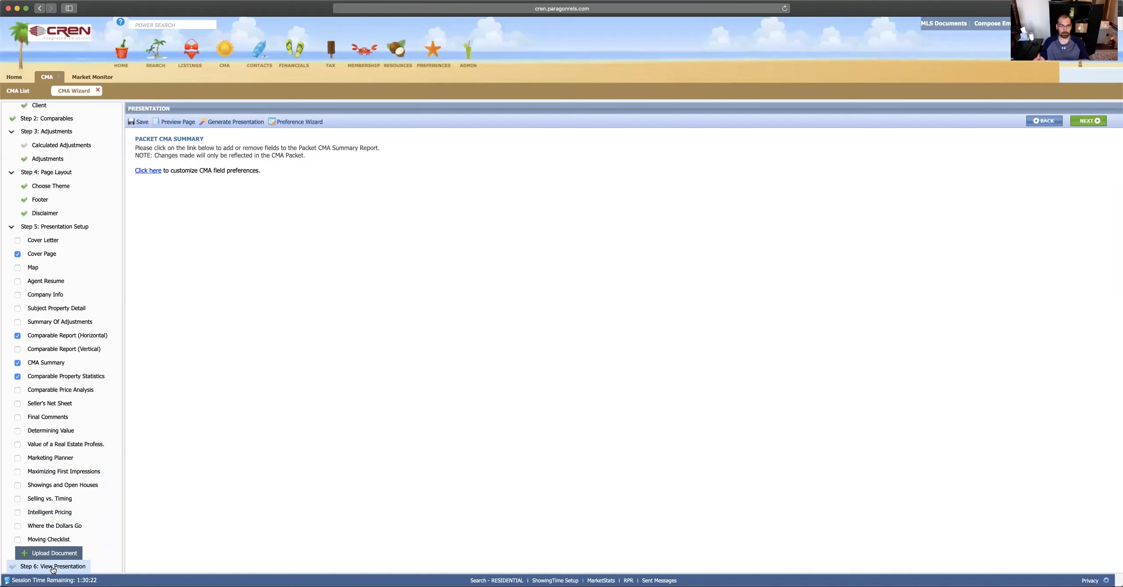
# Step: Generate the CMA presentation from Step 6: View Presentation with START
pyautogui.click(53, 567)
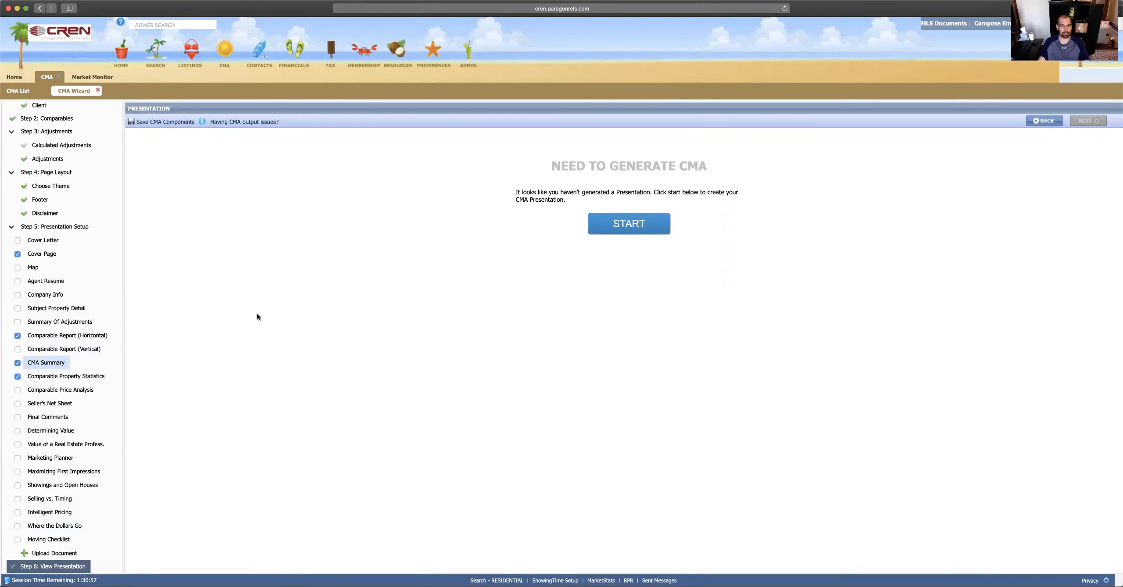
pyautogui.click(621, 221)
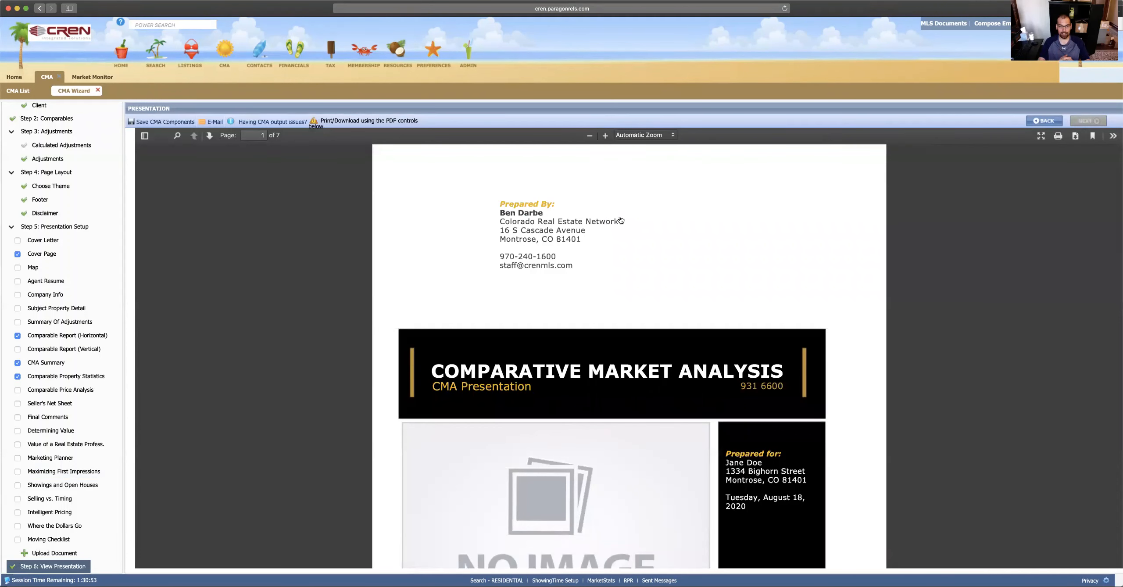
# Step: Scroll through the seven-page CMA PDF preview to review its pages
pyautogui.scroll(-15, 614, 244)
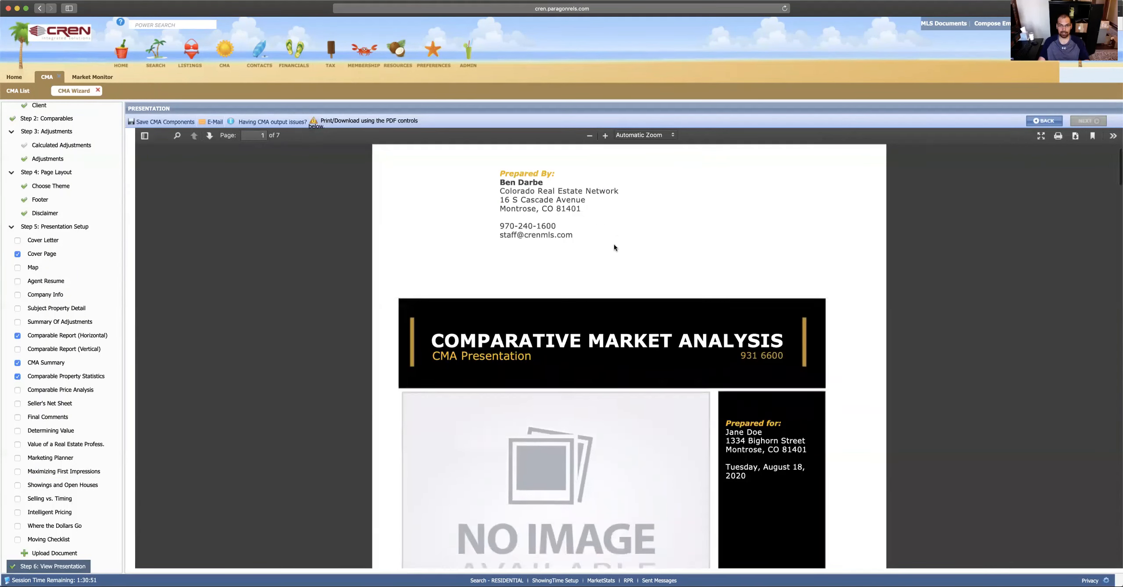
pyautogui.scroll(-10, 607, 314)
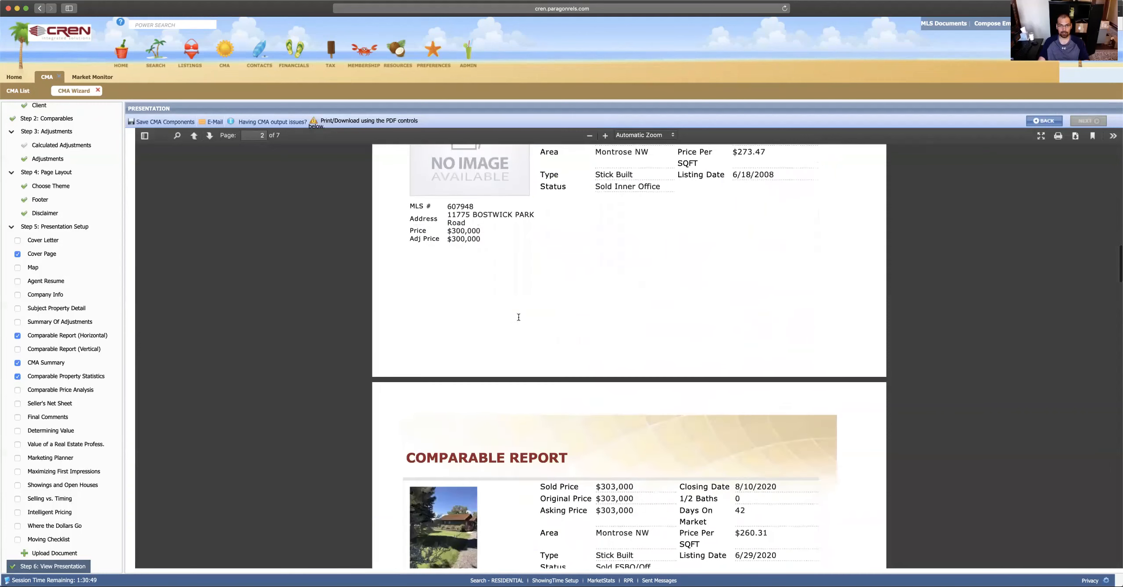
pyautogui.scroll(5, 601, 282)
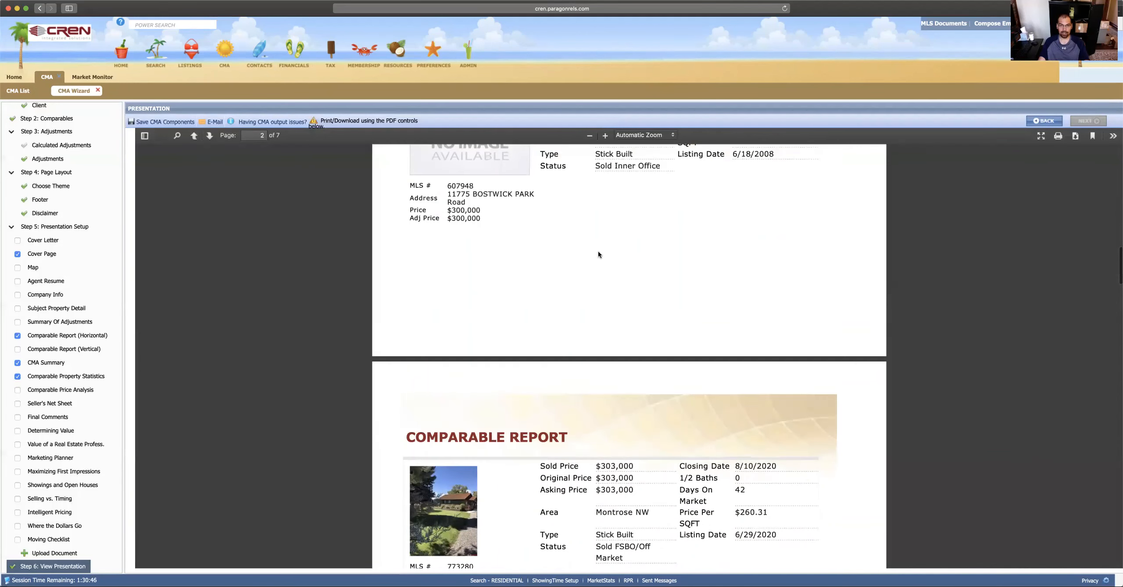
pyautogui.scroll(7, 601, 248)
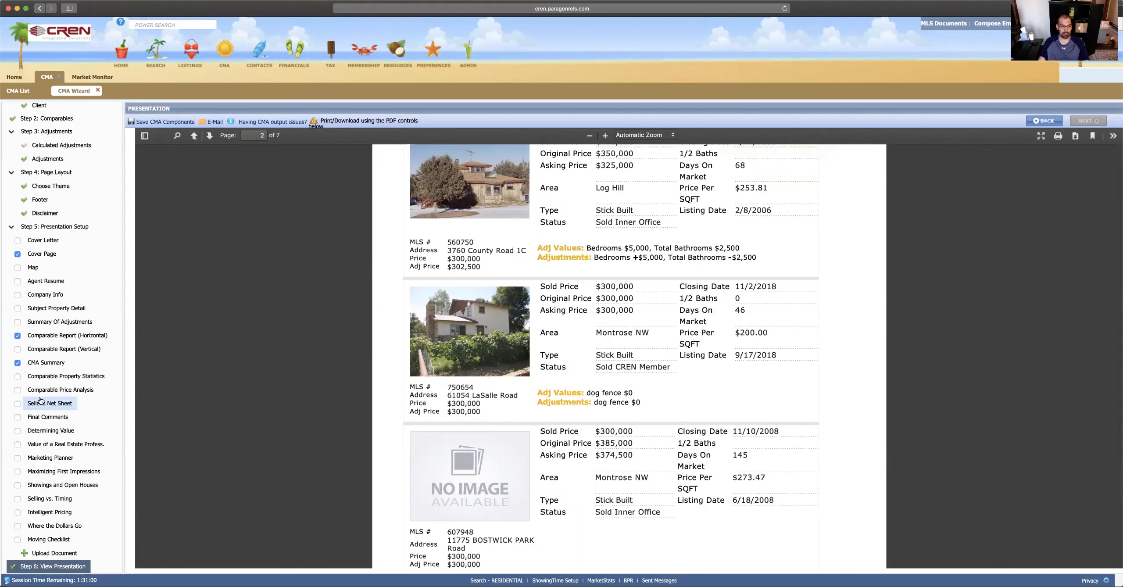
# Step: Regenerate the CMA presentation as a six-page PDF from Step 6 with START
pyautogui.click(44, 567)
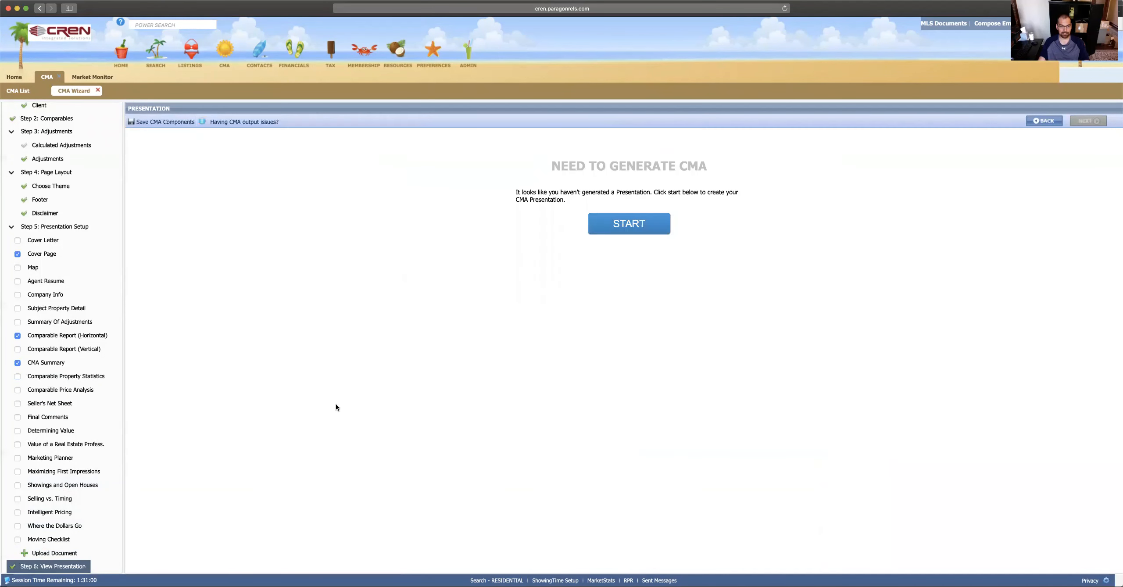
pyautogui.click(623, 233)
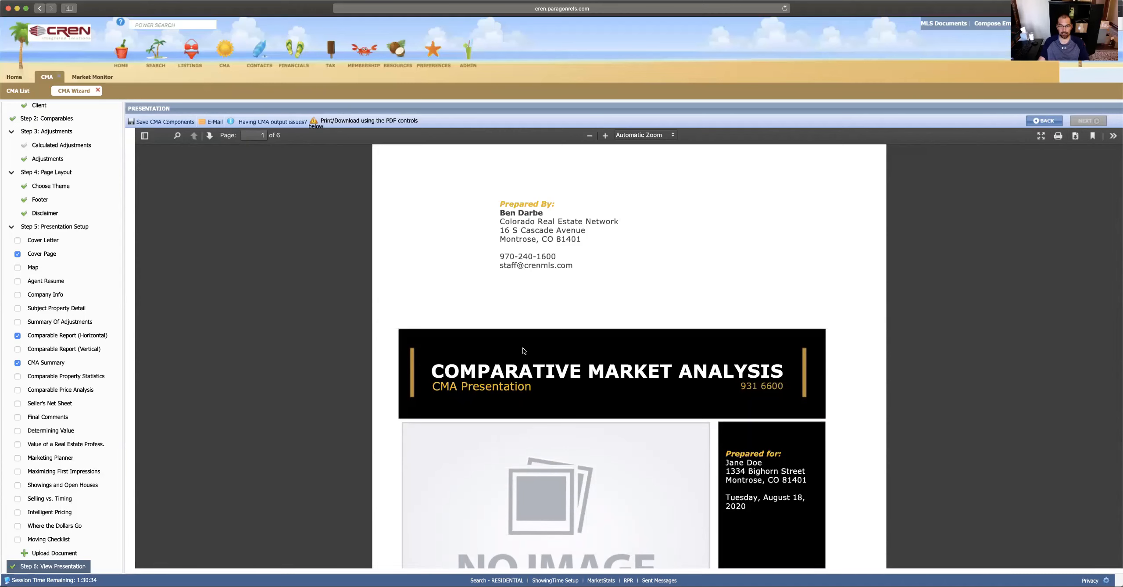
pyautogui.scroll(-20, 523, 351)
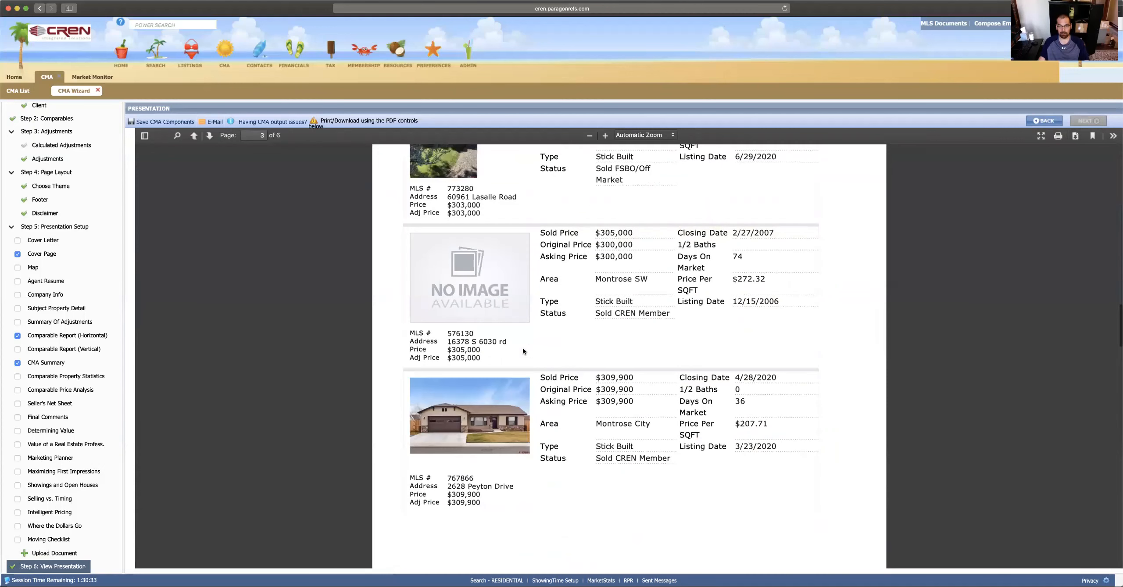
pyautogui.scroll(-20, 523, 351)
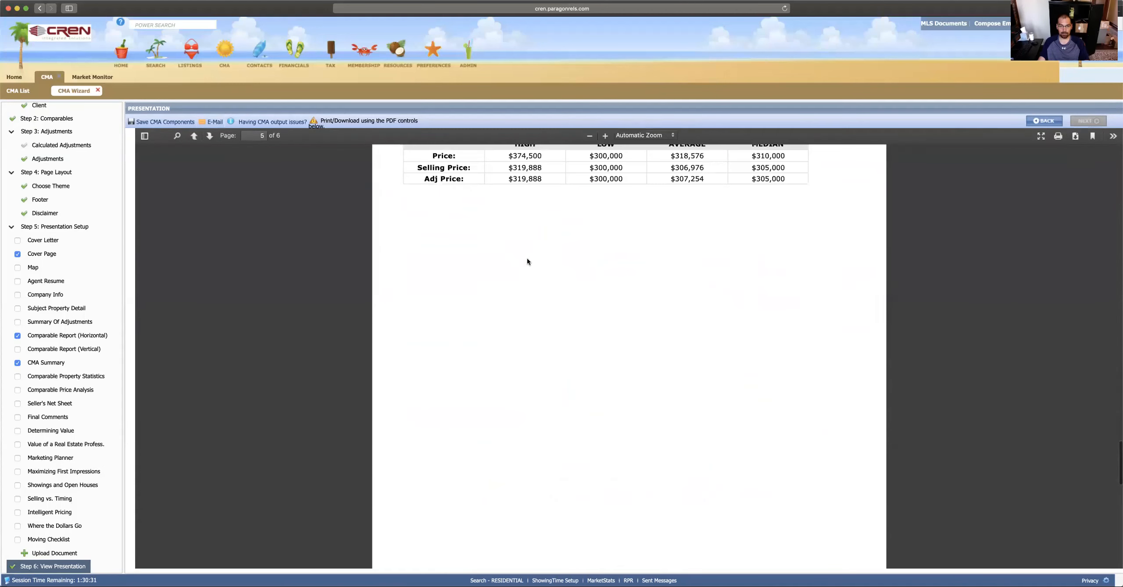
pyautogui.scroll(5, 526, 258)
pyautogui.scroll(-7, 527, 258)
pyautogui.scroll(9, 525, 314)
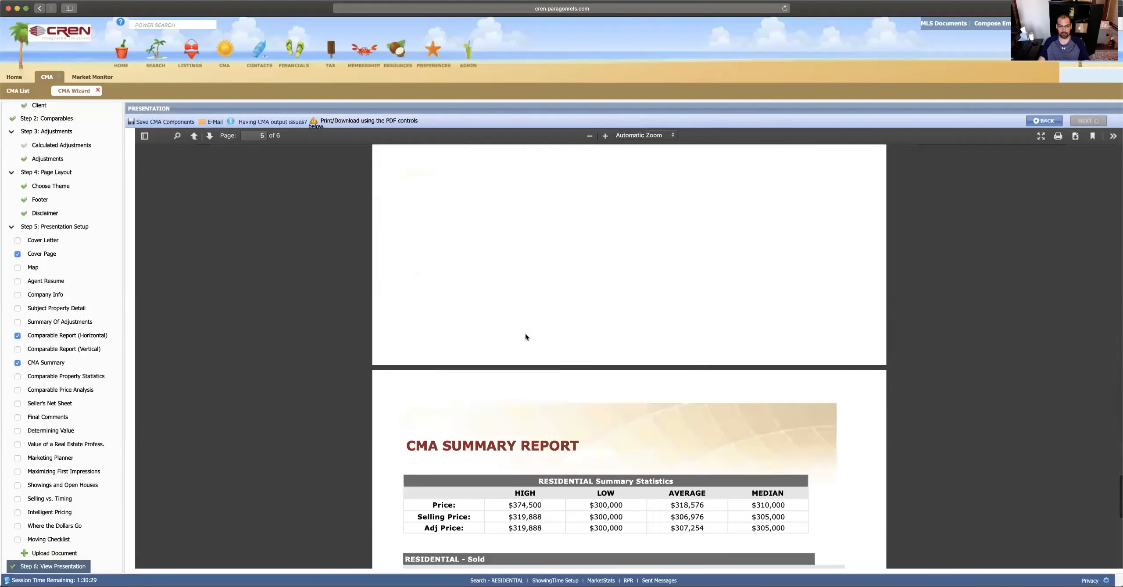
pyautogui.scroll(-15, 525, 346)
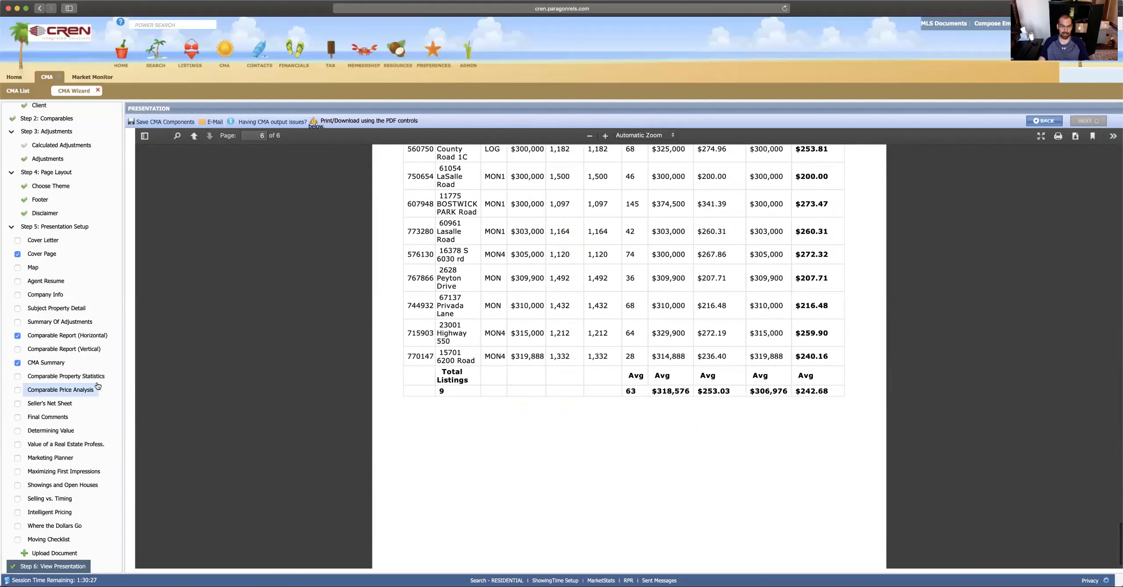
pyautogui.scroll(12, 461, 310)
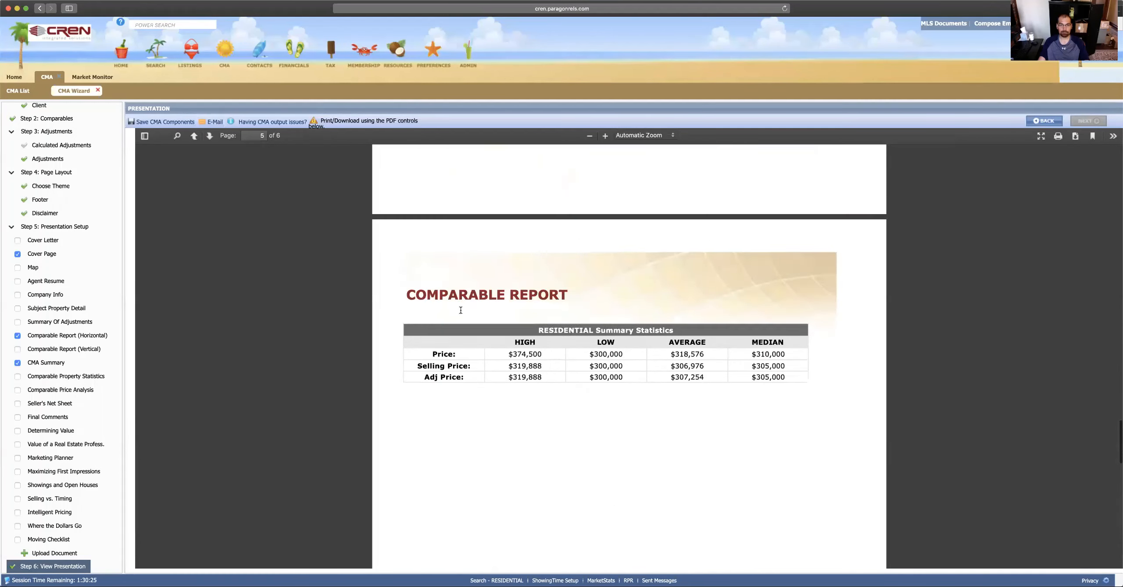
pyautogui.scroll(20, 460, 310)
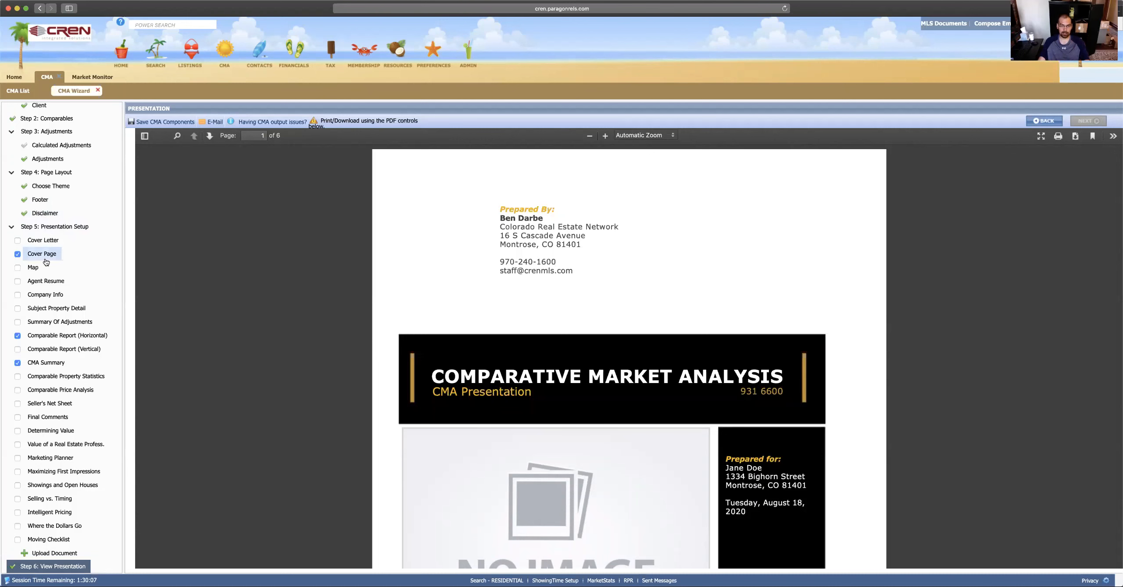
pyautogui.scroll(-5, 478, 295)
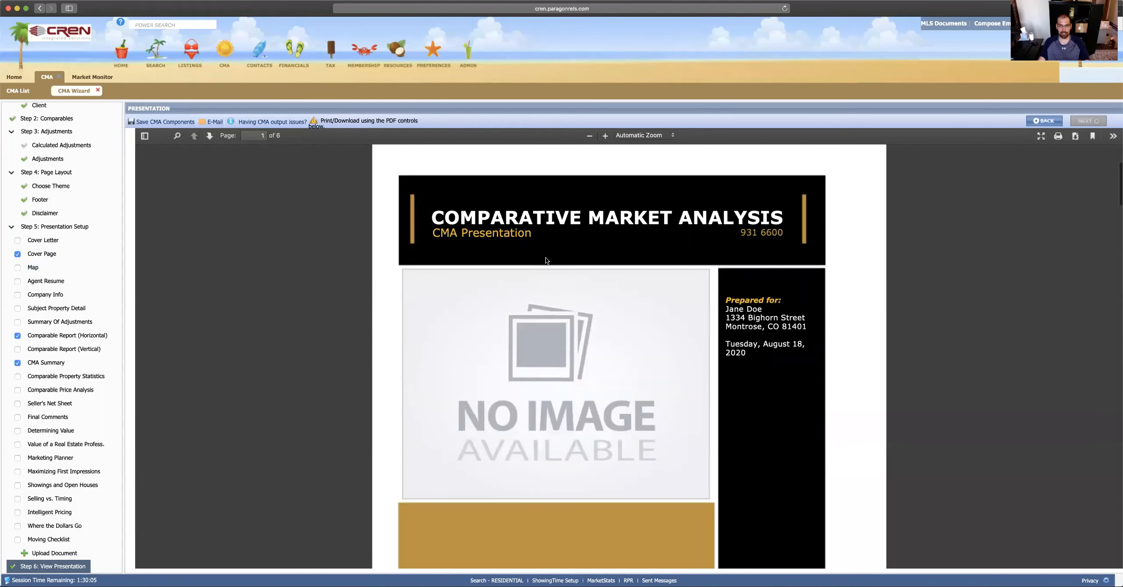
pyautogui.scroll(5, 478, 295)
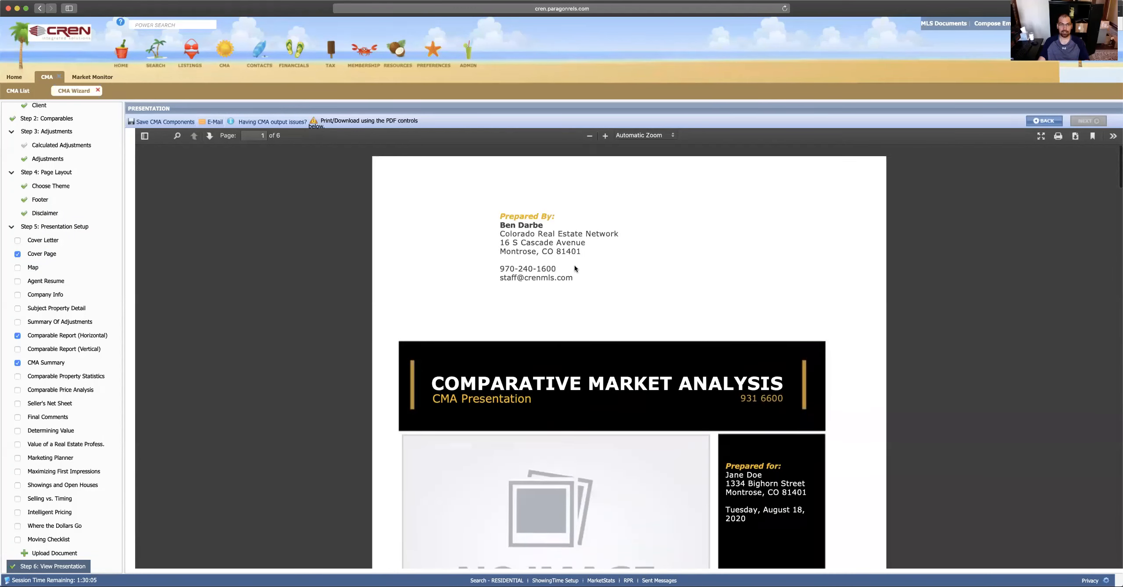
# Step: Save the CMA components and bring up the TAX dropdown in the top navigation
pyautogui.click(158, 121)
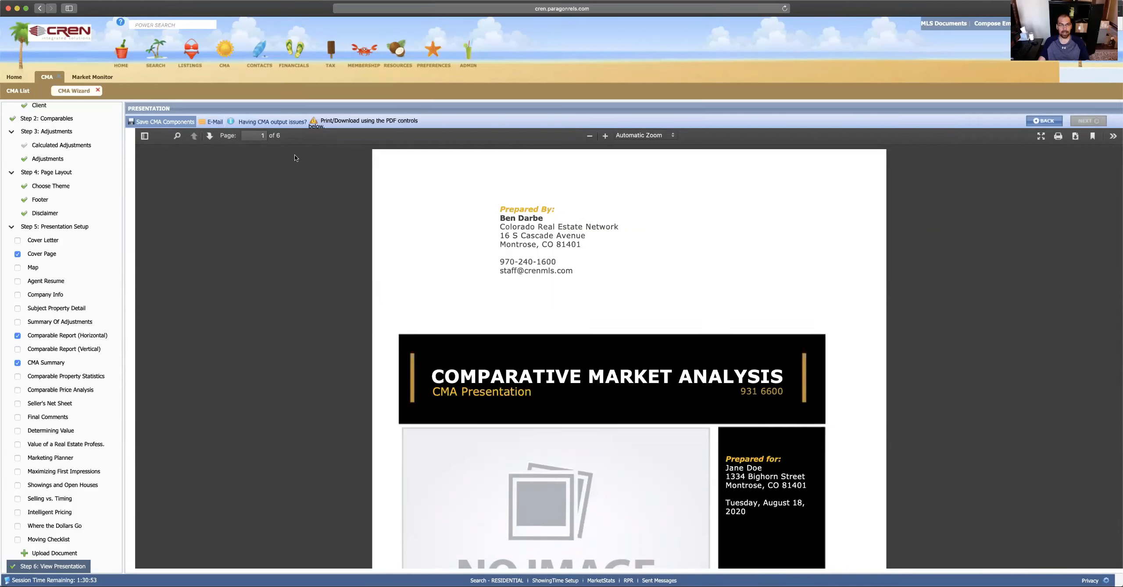
pyautogui.moveTo(330, 53)
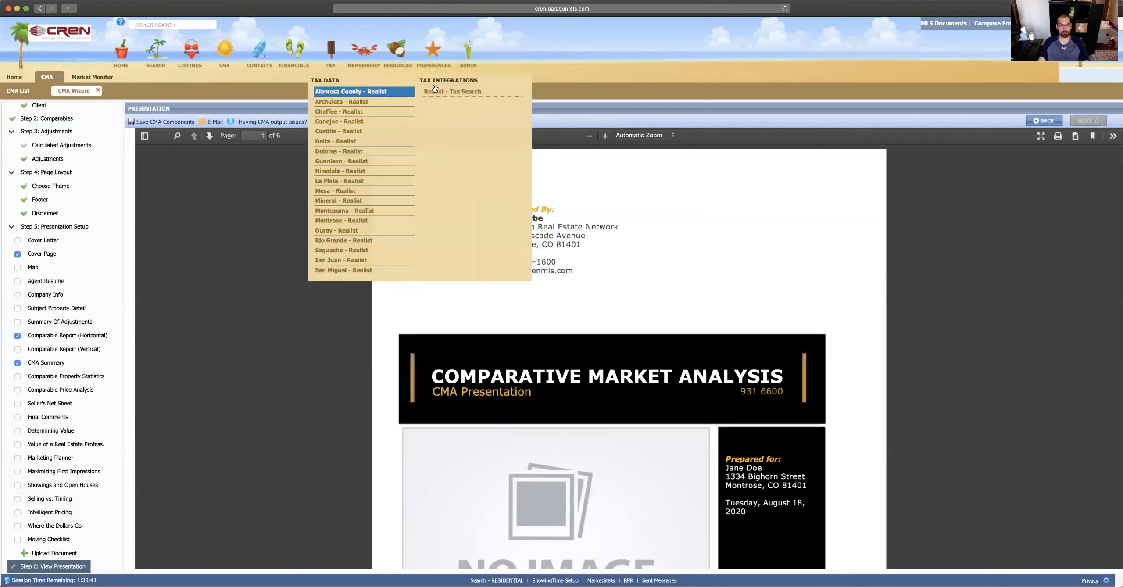
# Step: Open Realist's detailed property search and switch its county from La Plata to Montrose, CO
pyautogui.click(453, 92)
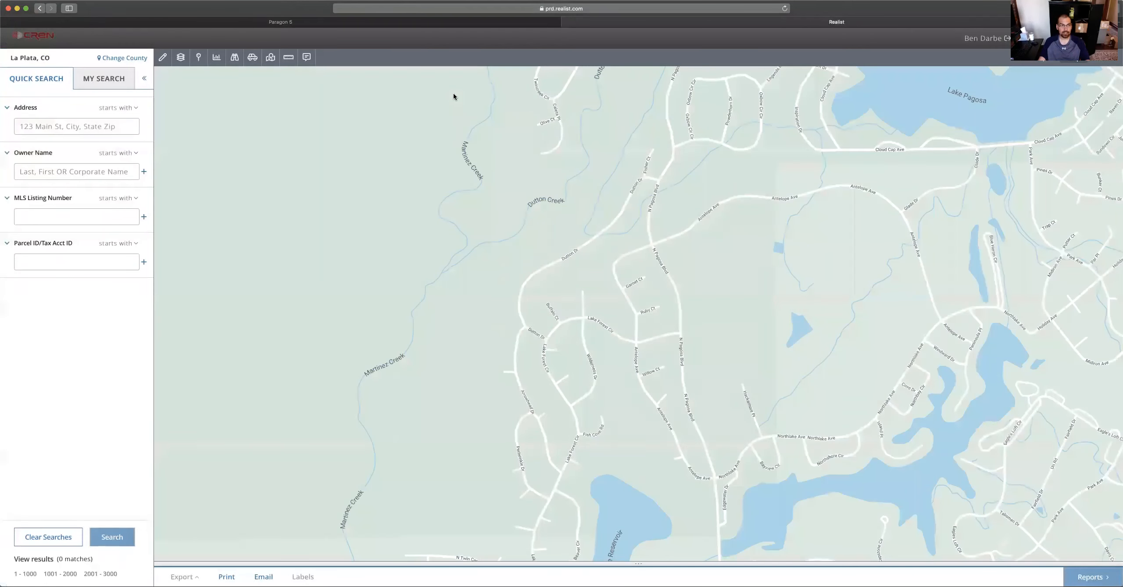
pyautogui.click(106, 81)
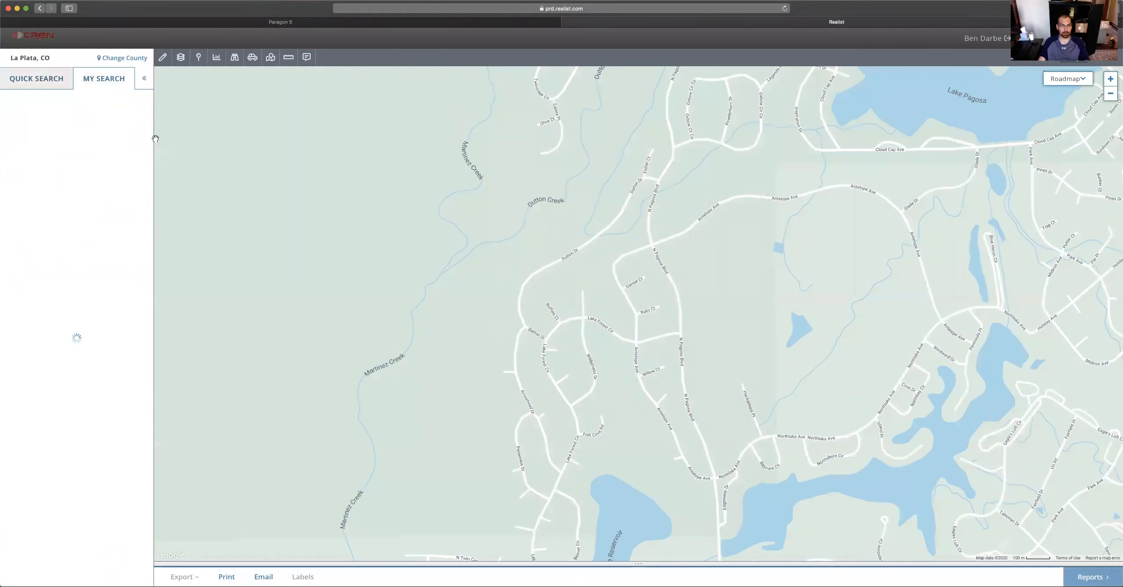
pyautogui.click(122, 59)
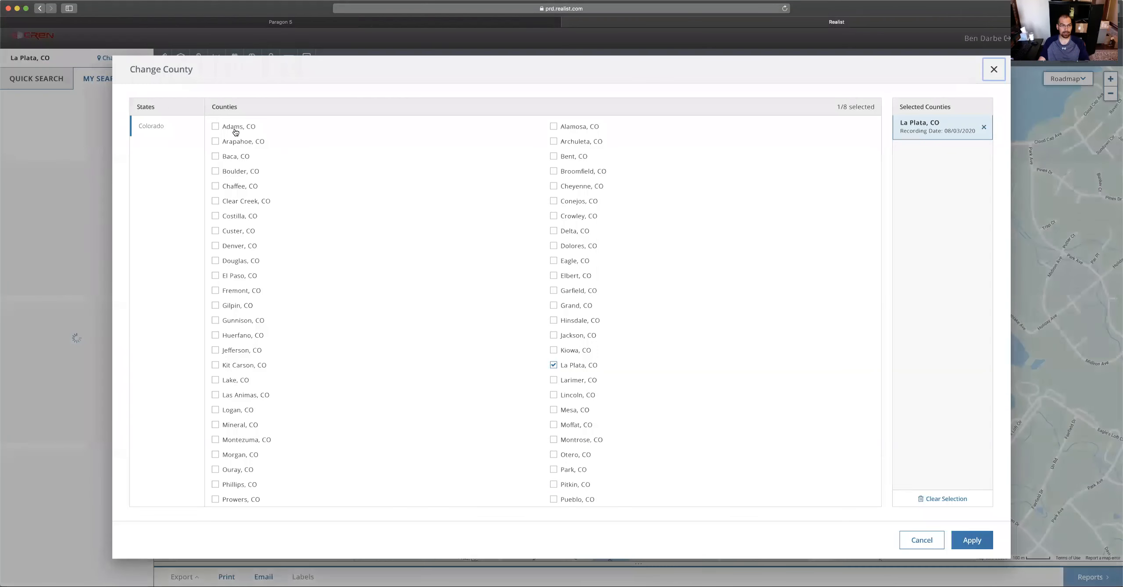
pyautogui.click(554, 365)
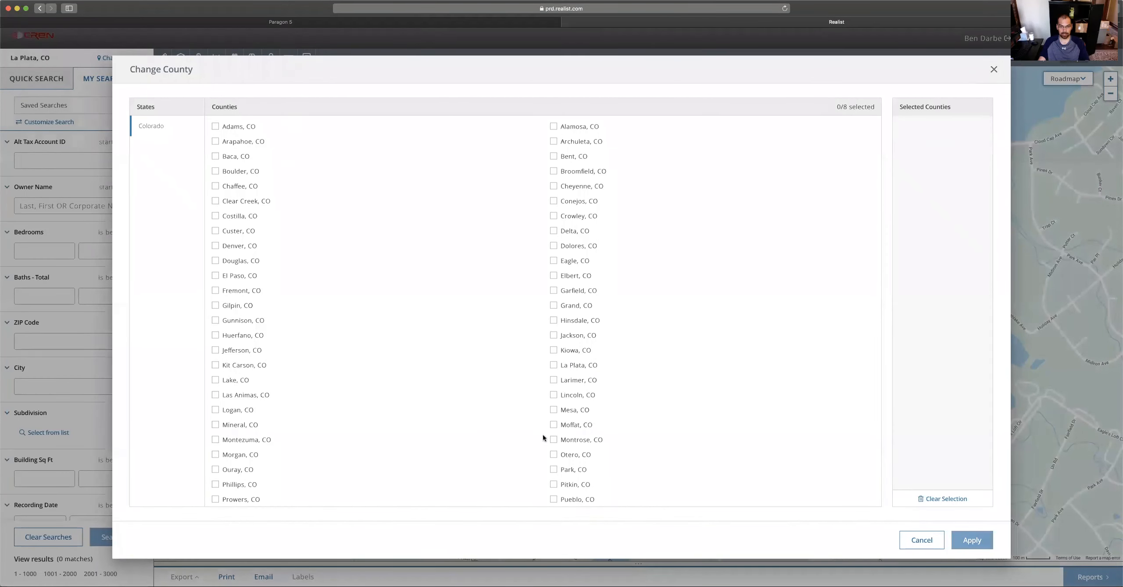
pyautogui.click(554, 440)
pyautogui.click(972, 540)
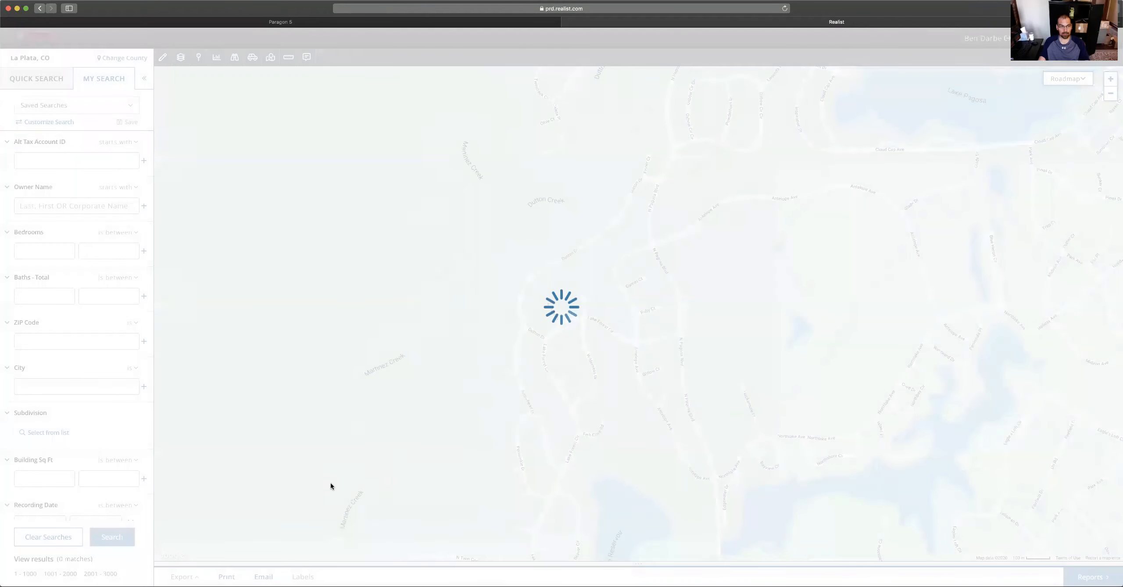
pyautogui.scroll(-5, 48, 224)
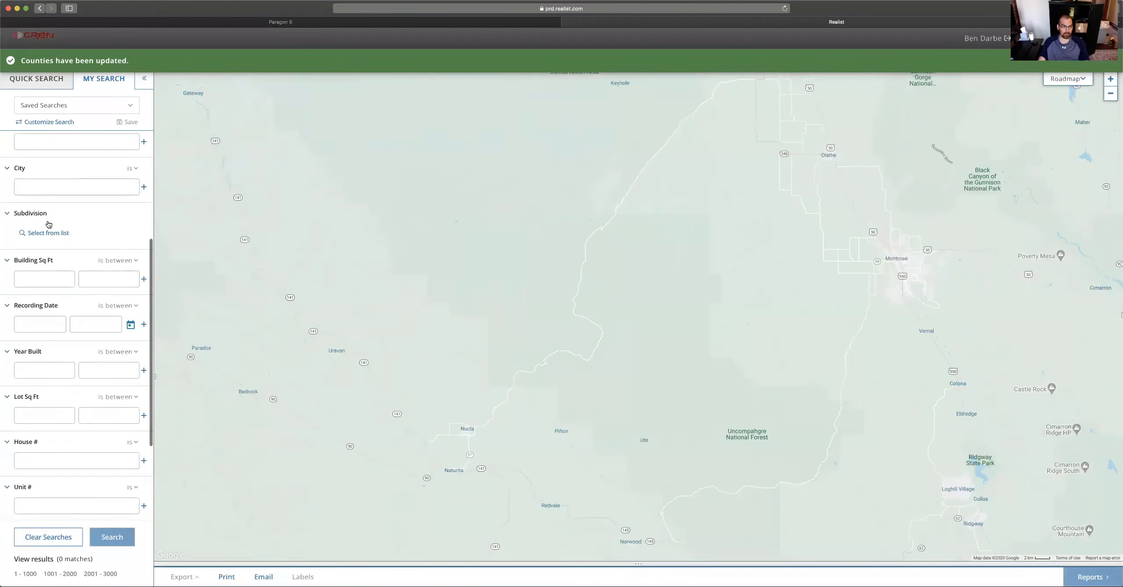
pyautogui.scroll(5, 48, 225)
pyautogui.scroll(-7, 57, 263)
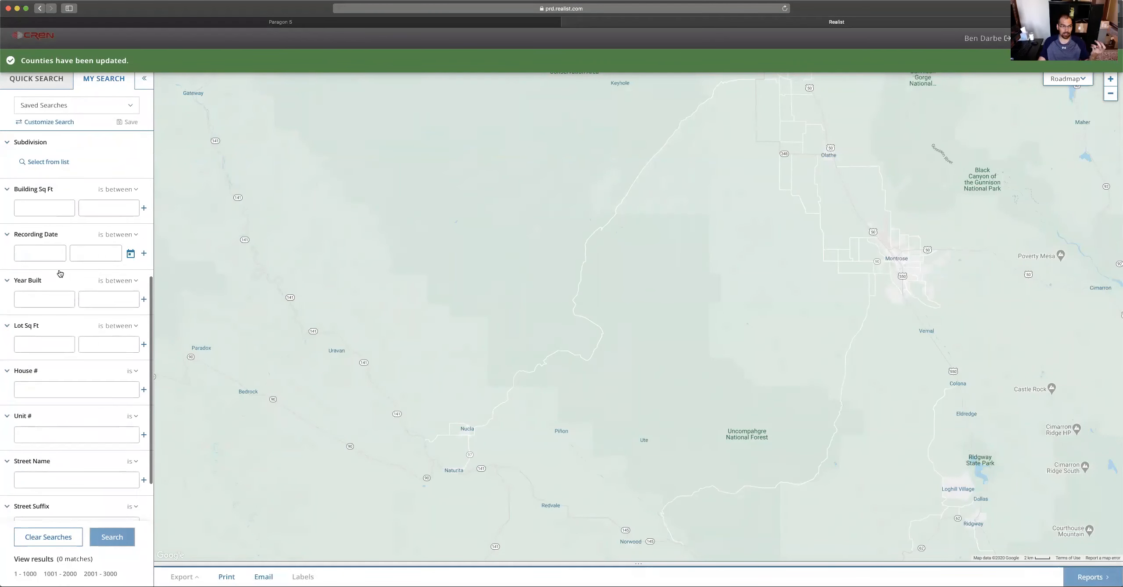
pyautogui.scroll(3, 60, 273)
# Step: Filter on Bear Creek PH 1, PH 1 2A 2B & 3 AMD, PH 1 AMD, PH 2B and search
pyautogui.click(44, 263)
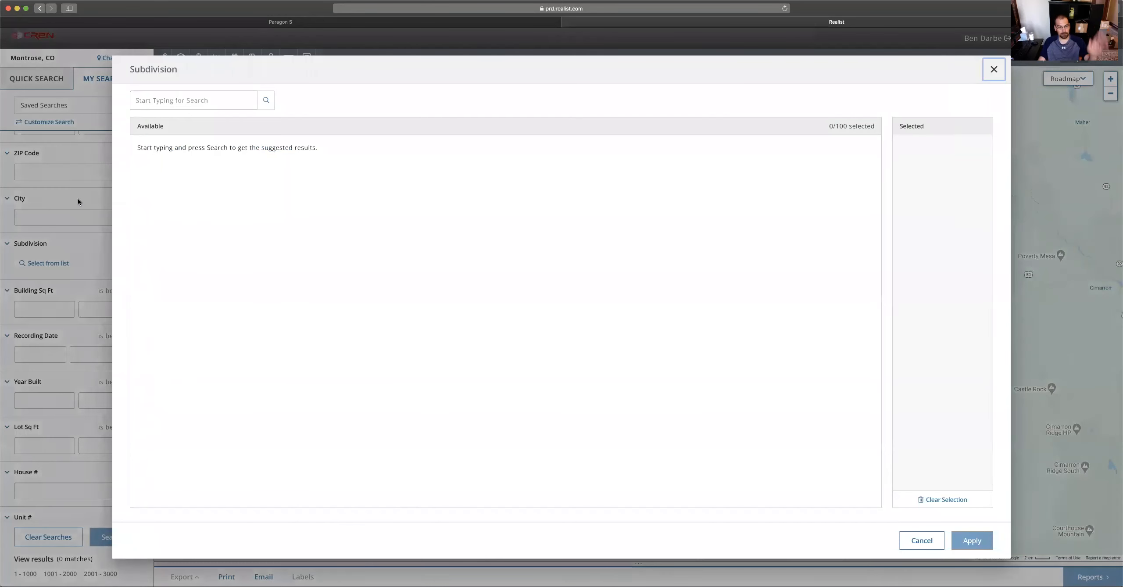
pyautogui.click(206, 101)
pyautogui.write('bear')
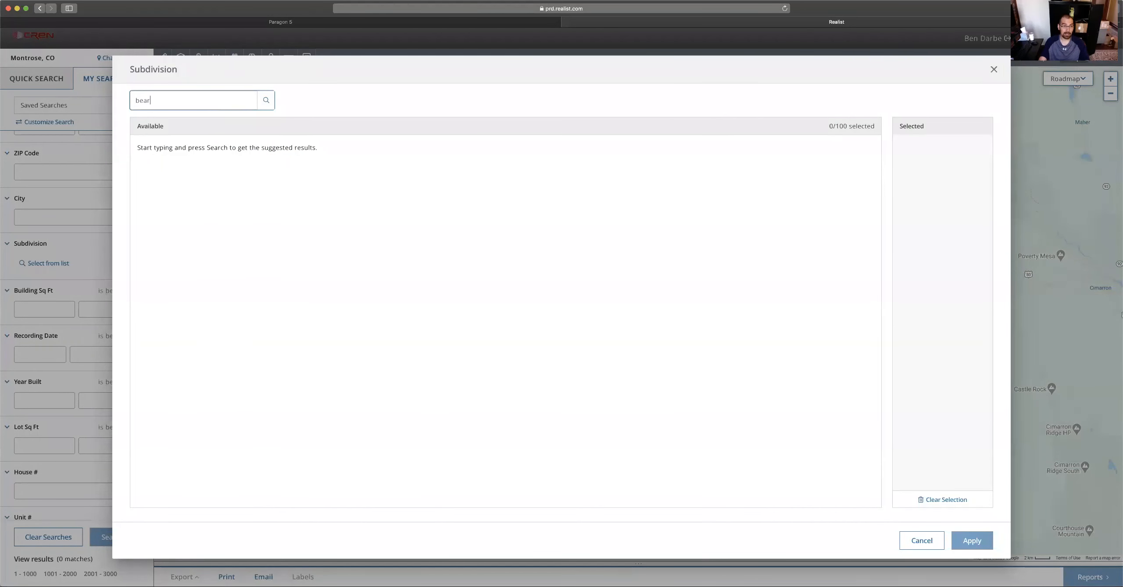
pyautogui.press('Return')
pyautogui.click(179, 145)
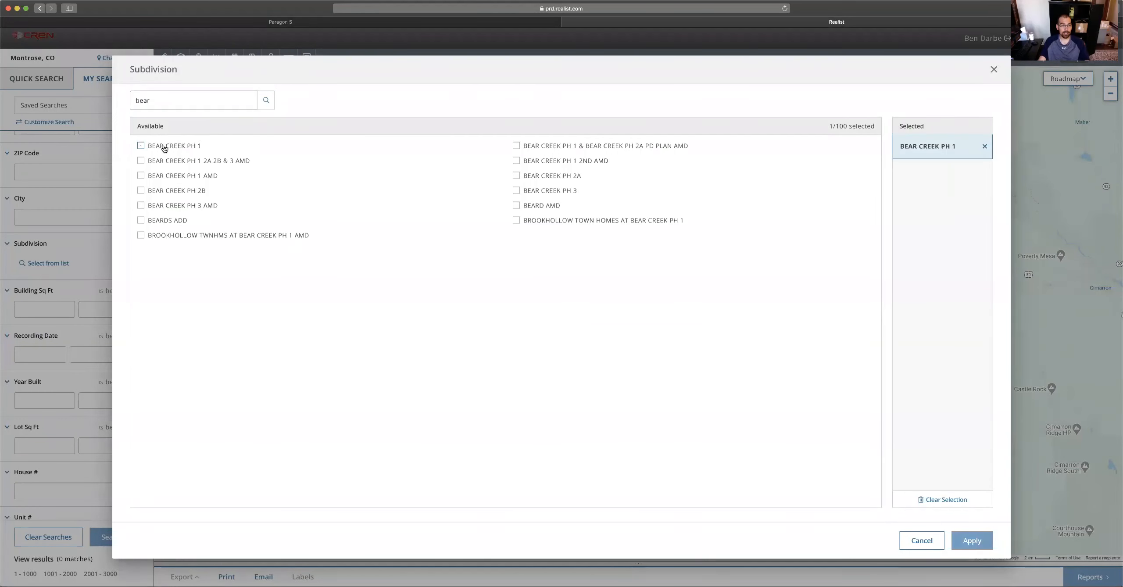
pyautogui.click(163, 160)
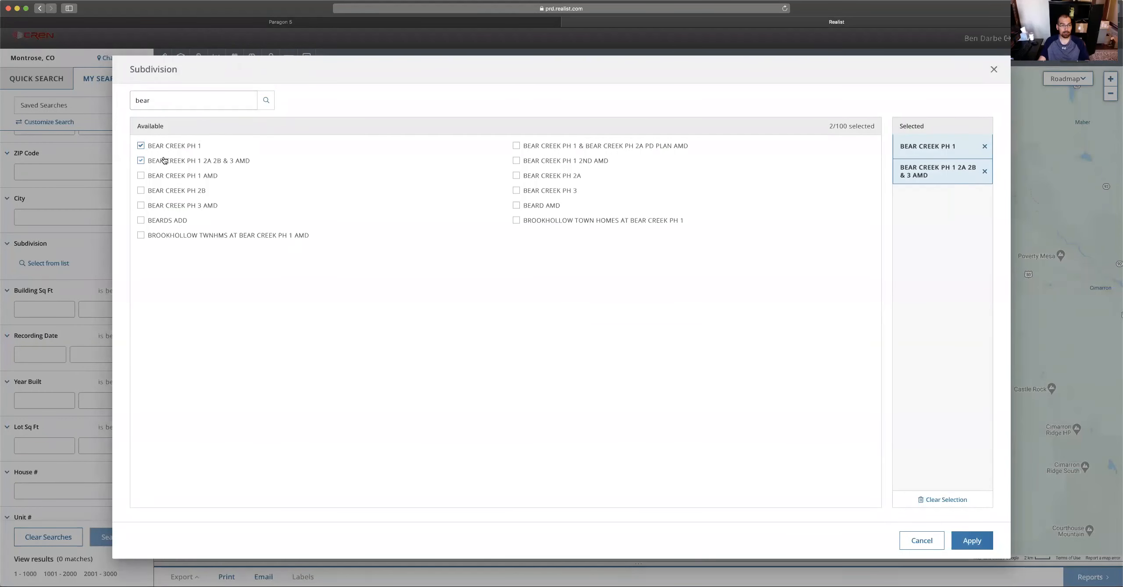
pyautogui.click(186, 177)
pyautogui.click(183, 191)
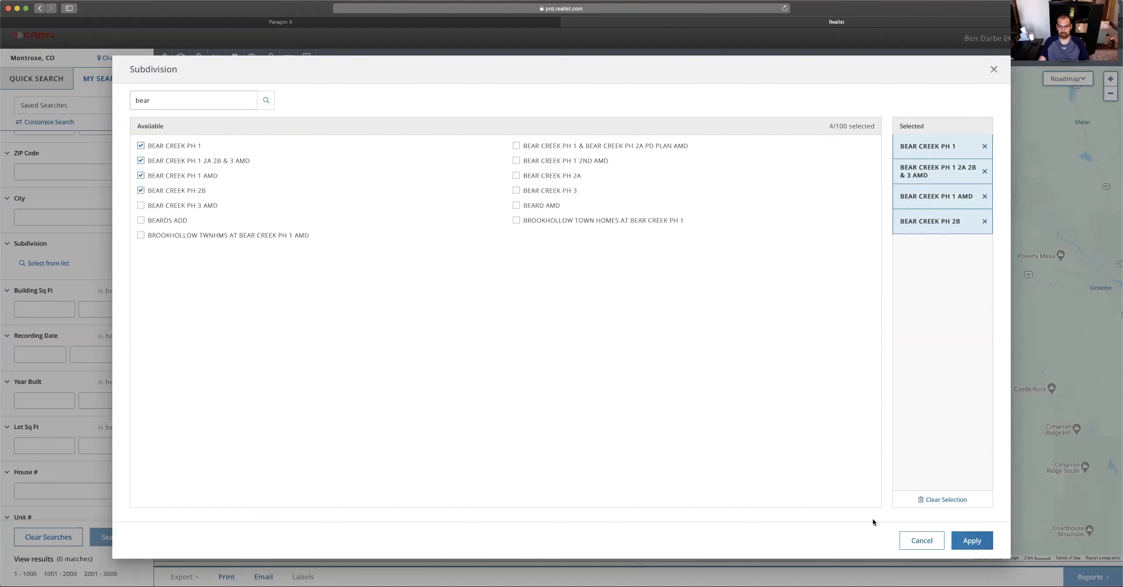
pyautogui.click(972, 541)
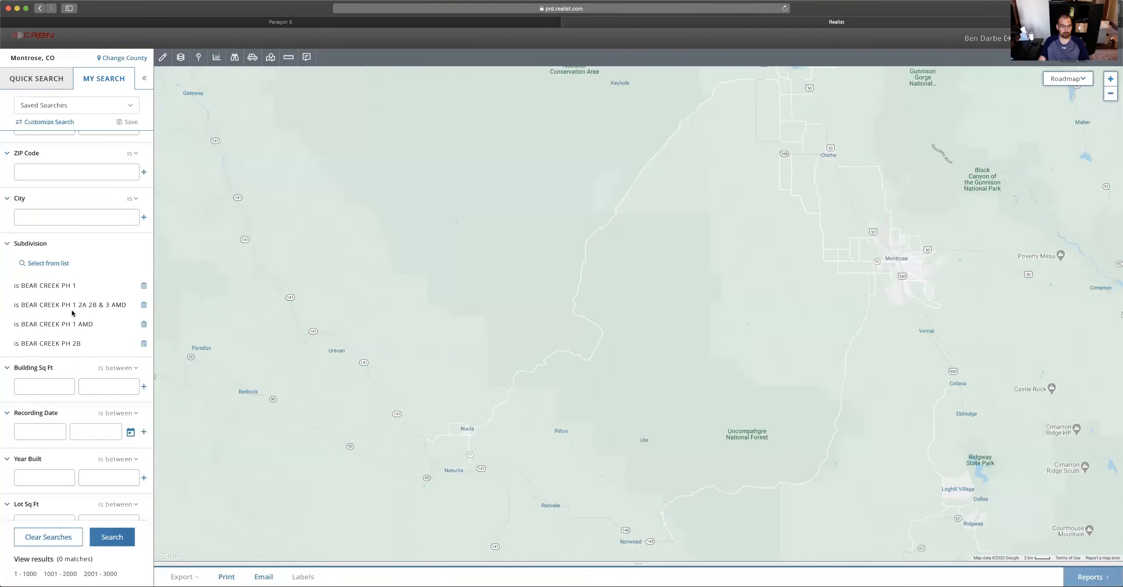
pyautogui.click(109, 543)
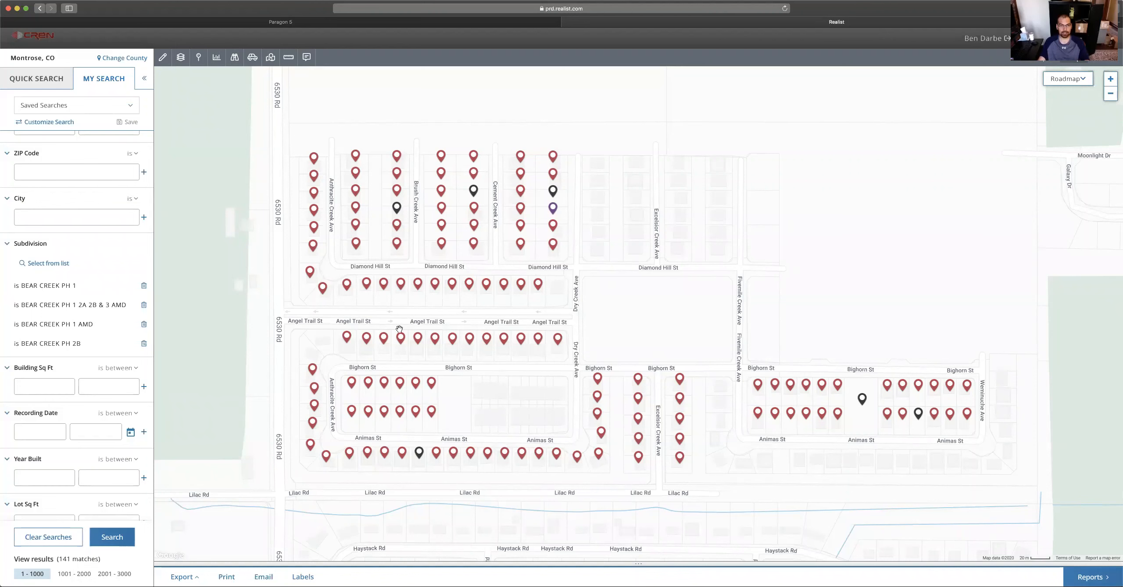
pyautogui.click(418, 284)
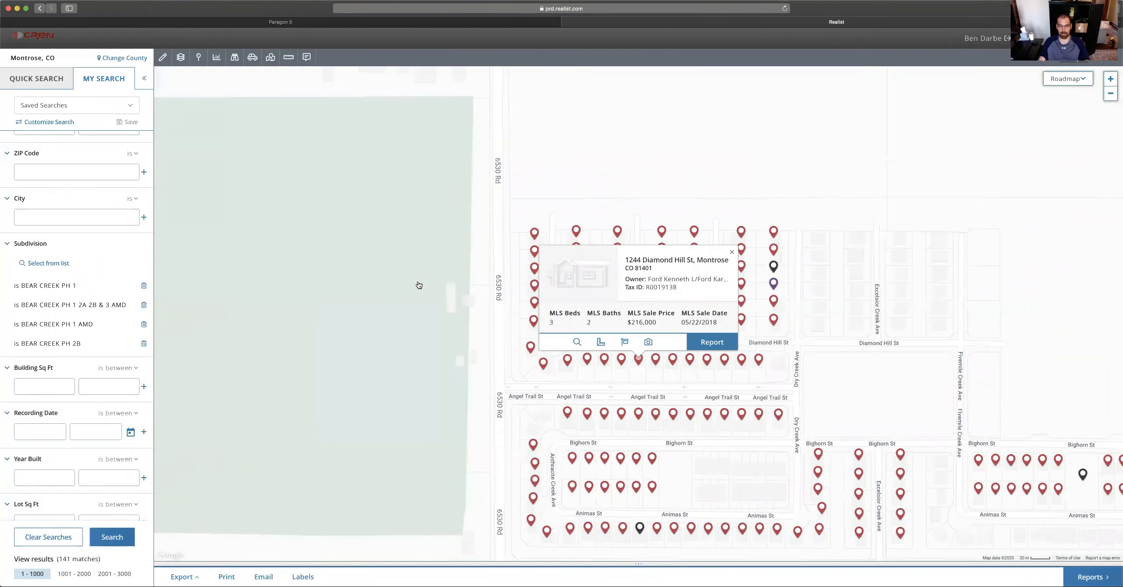
pyautogui.click(710, 344)
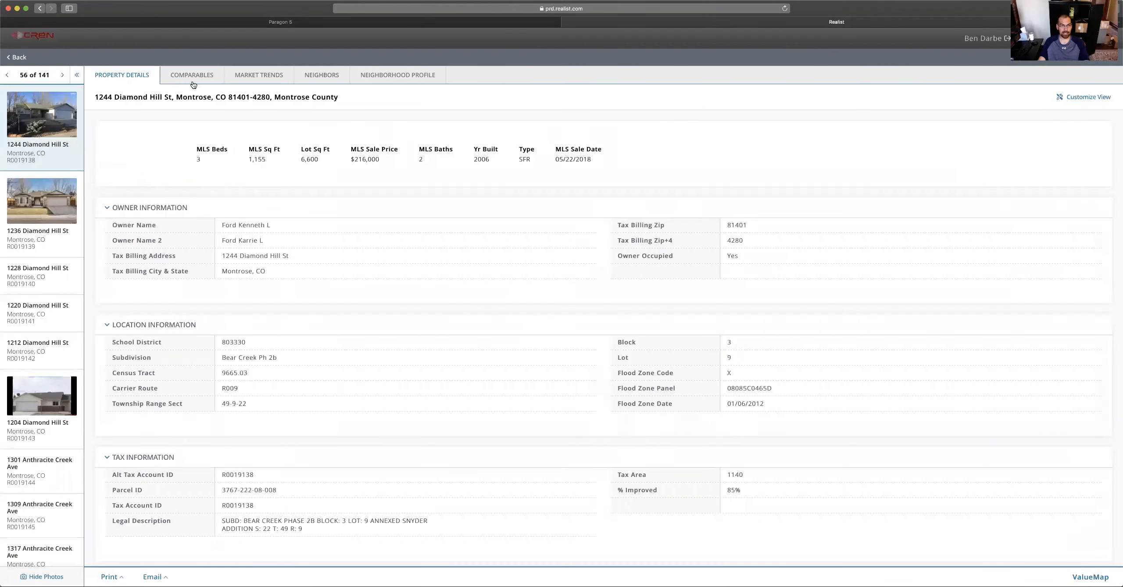
pyautogui.click(193, 75)
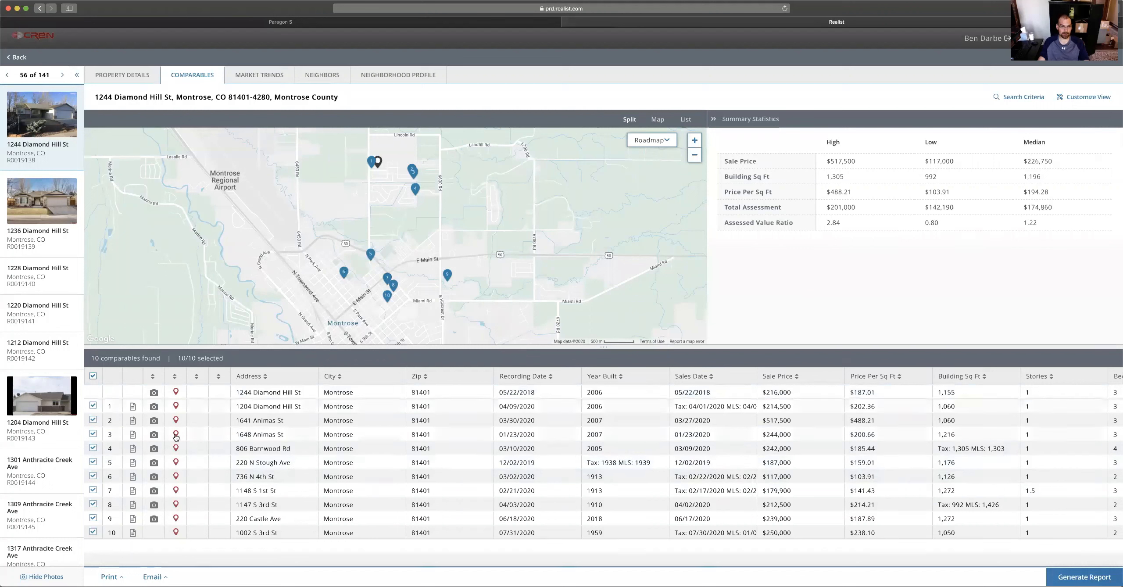
pyautogui.click(94, 435)
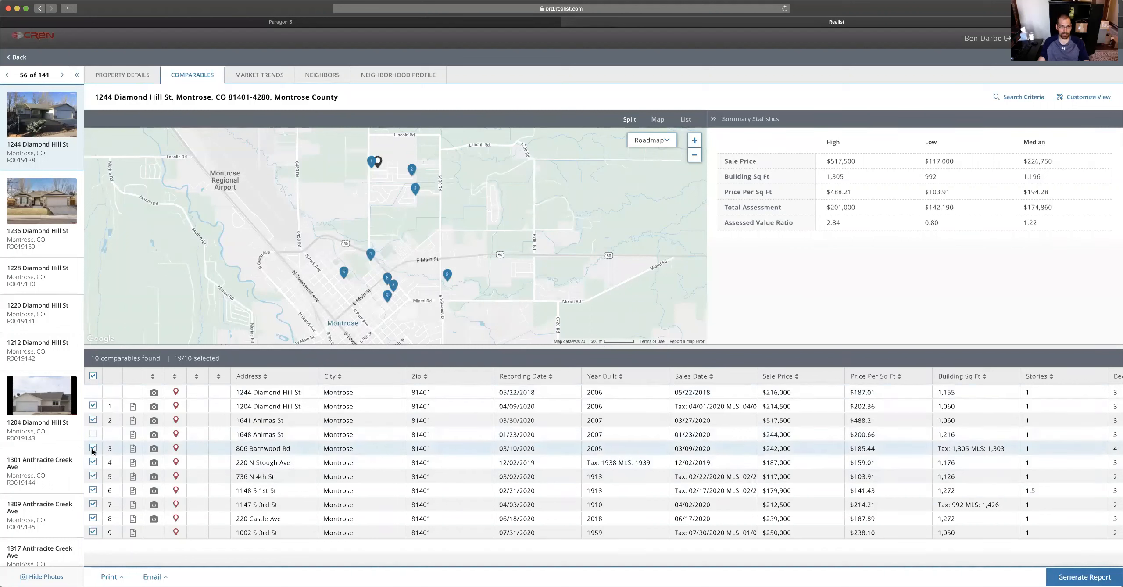
pyautogui.click(93, 503)
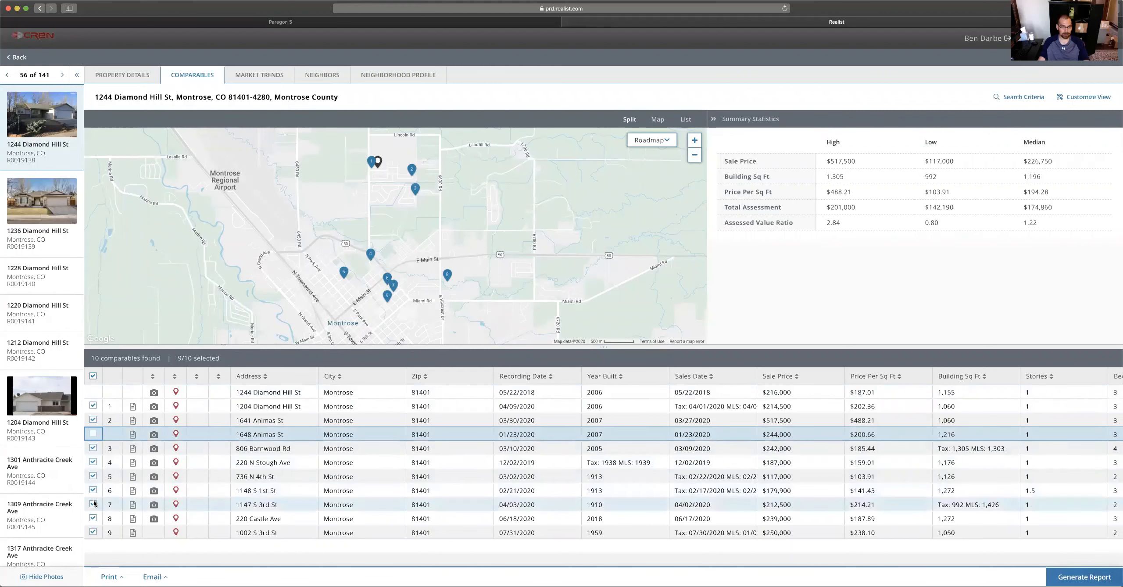
pyautogui.click(93, 532)
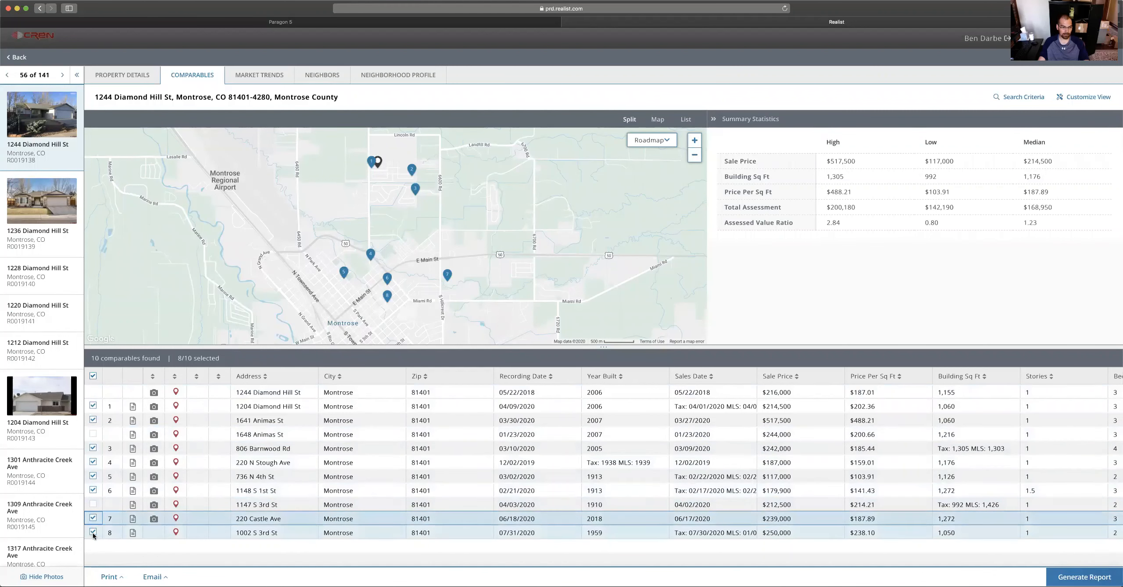
pyautogui.click(93, 518)
pyautogui.click(93, 490)
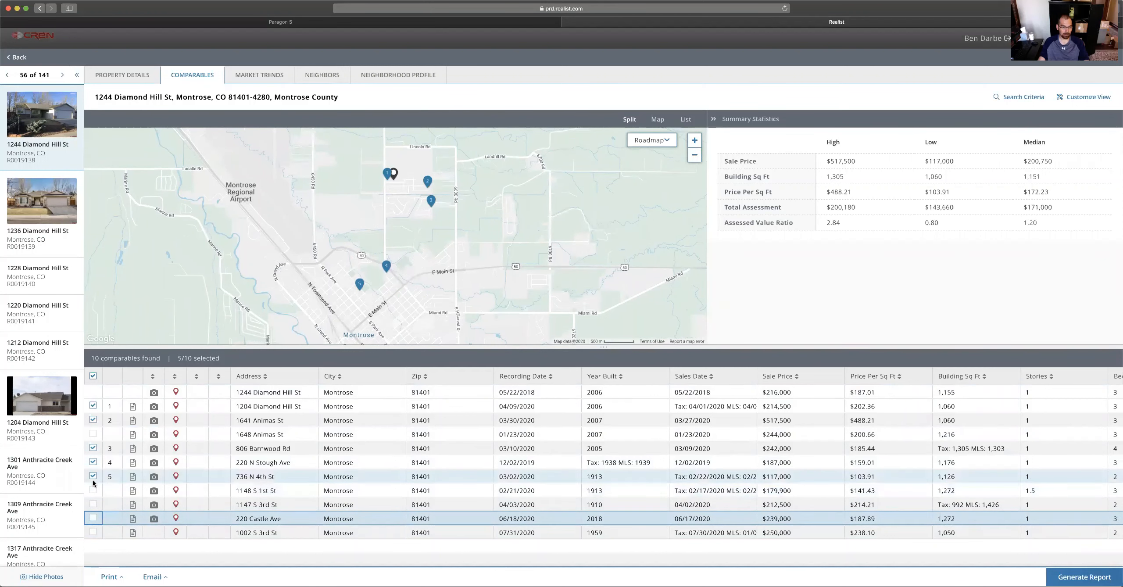
pyautogui.click(93, 476)
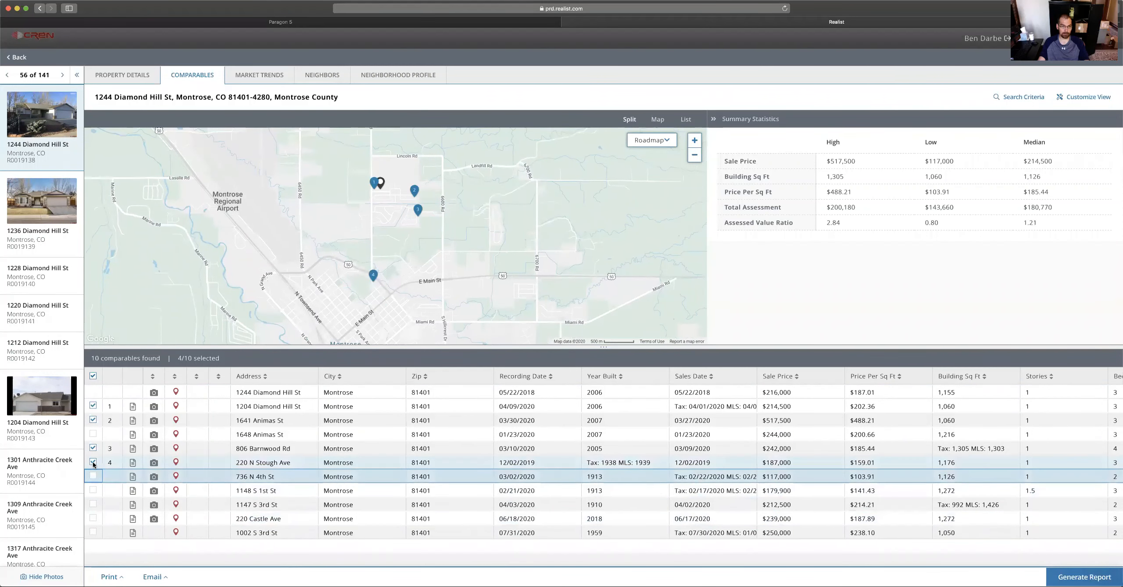
pyautogui.click(93, 463)
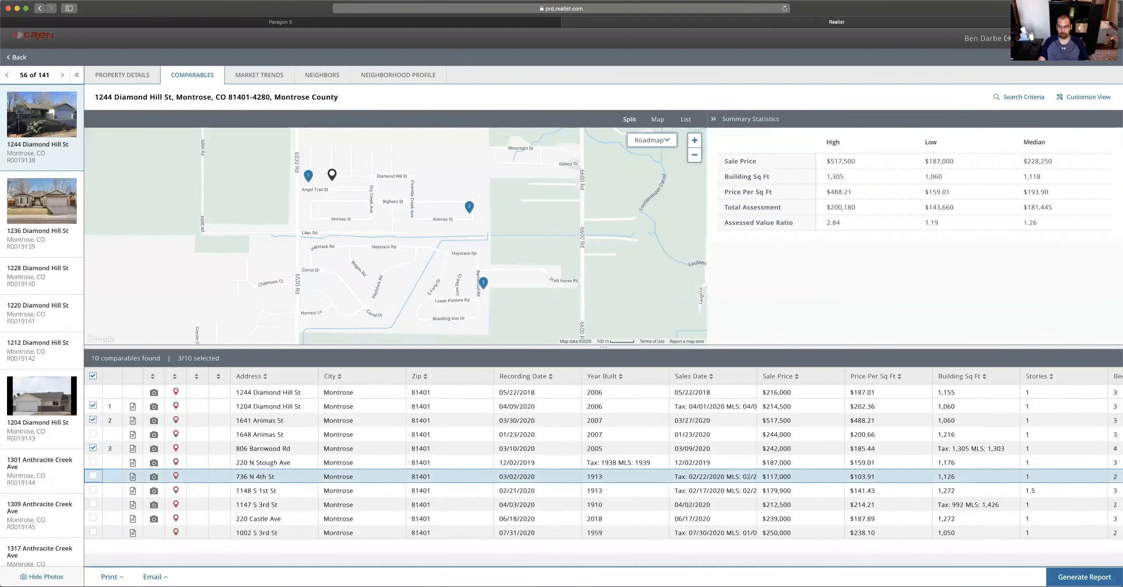
pyautogui.click(1084, 577)
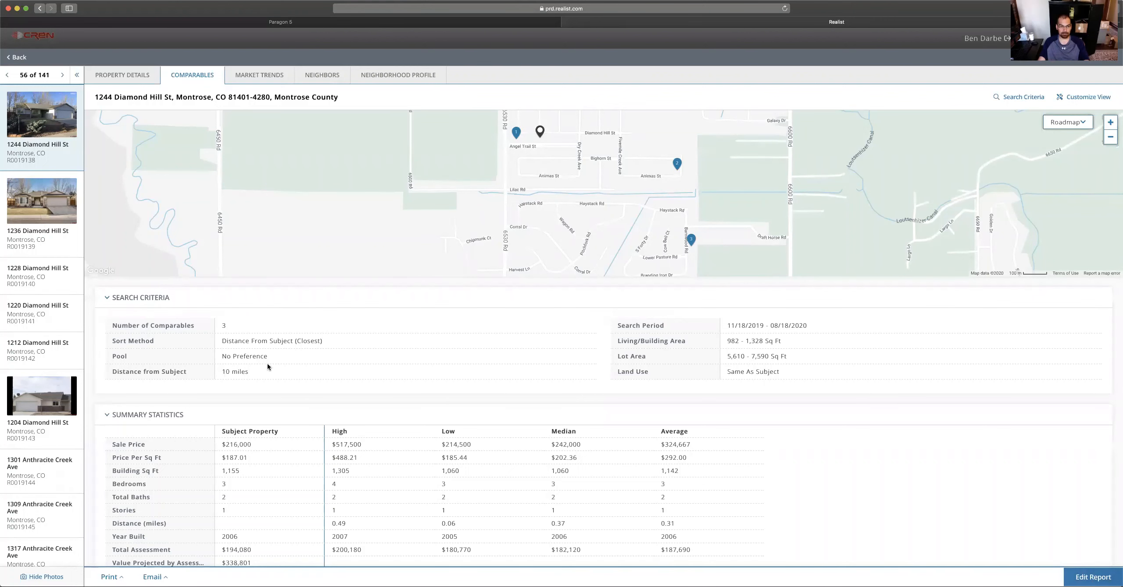
pyautogui.scroll(-4, 363, 370)
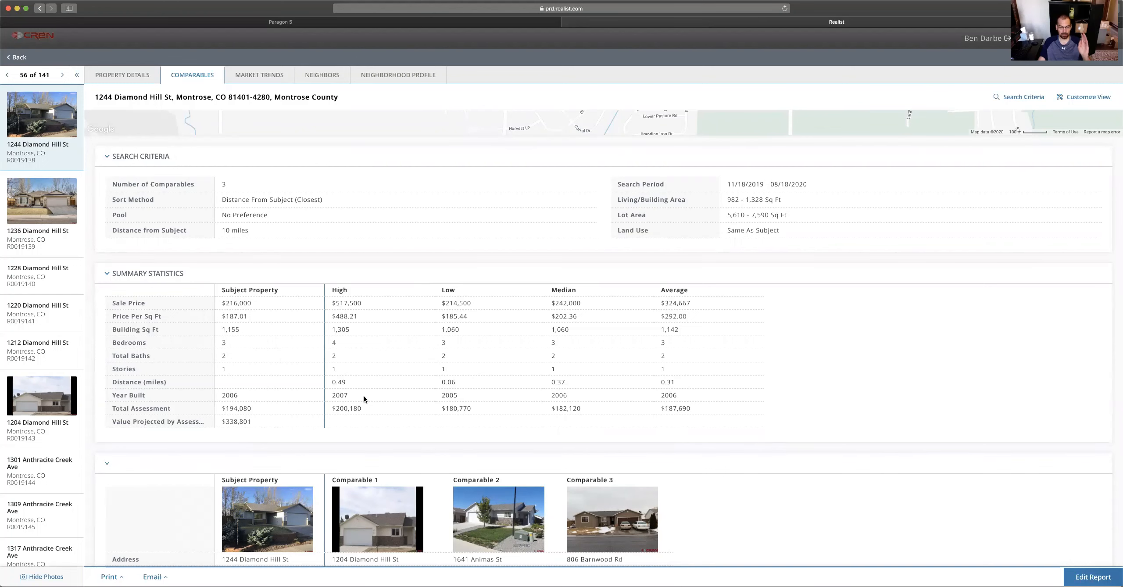
pyautogui.scroll(-6, 364, 396)
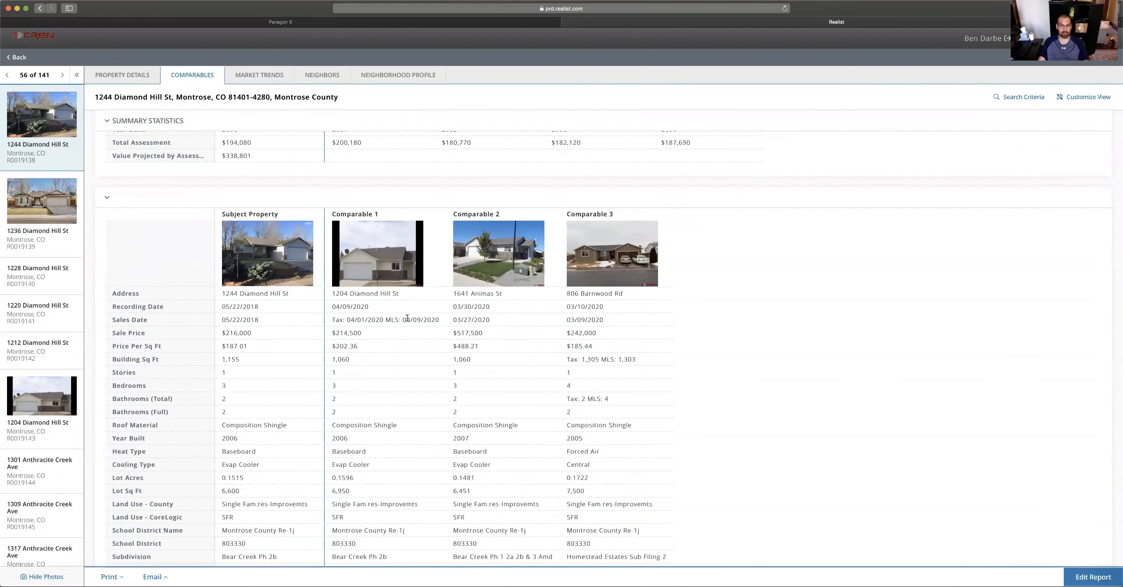
pyautogui.scroll(-3, 407, 318)
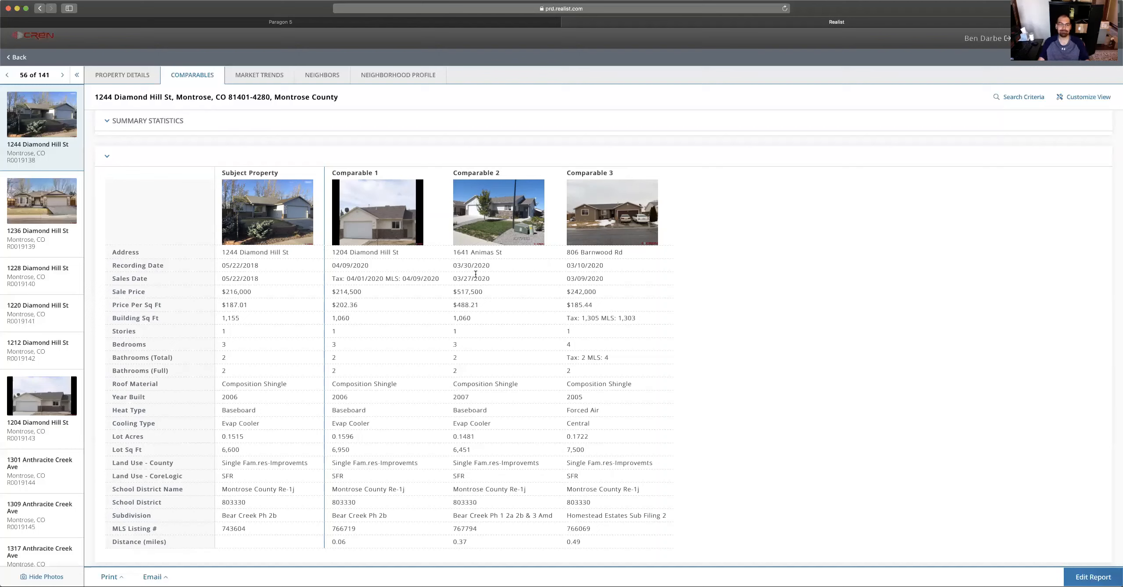
pyautogui.moveTo(475, 274)
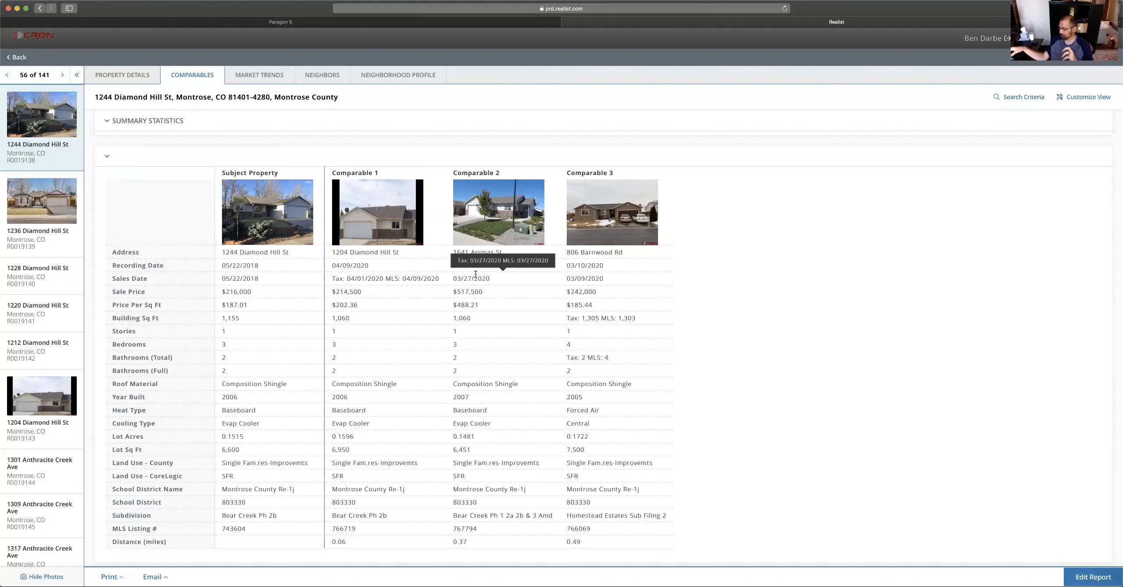